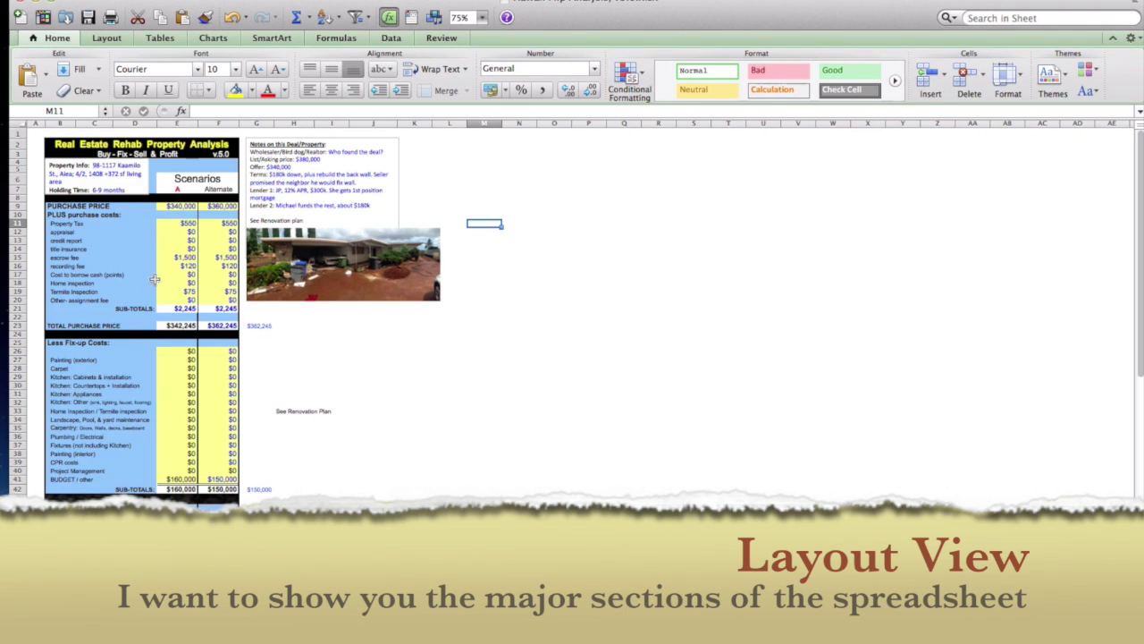
Step: Scroll down to row 14 to show the fix-up, holding and sales cost sections
scroll(188, 385, down, 1)
scroll(188, 384, down, 12)
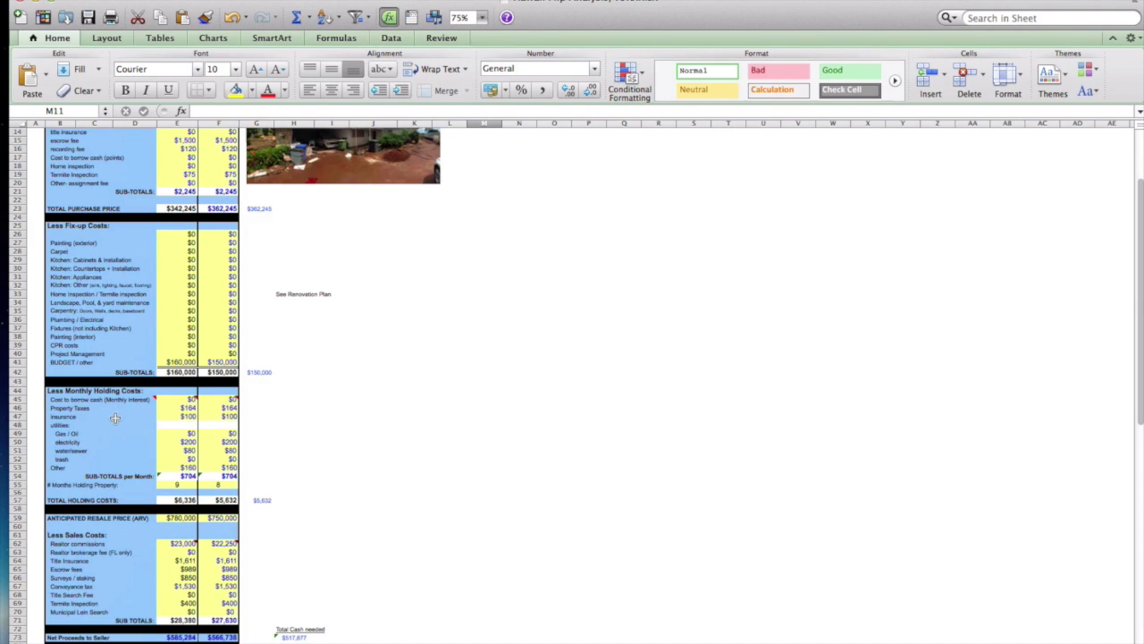
Step: Check the months-held cells E55 and G55, then scroll down so row 25 is at the top
click(186, 487)
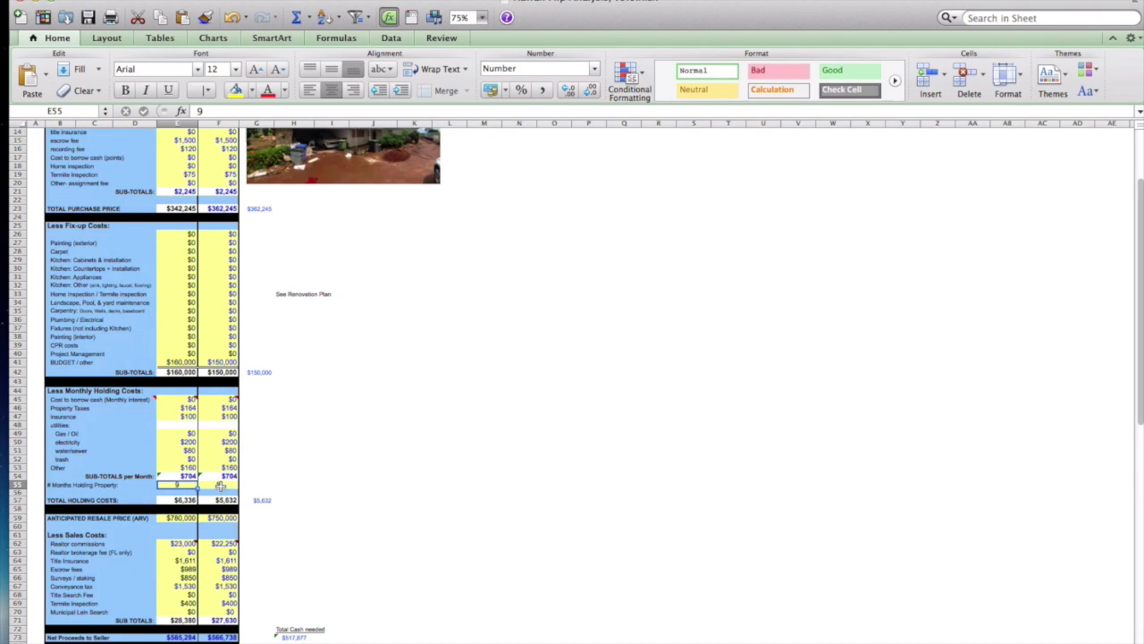
click(257, 483)
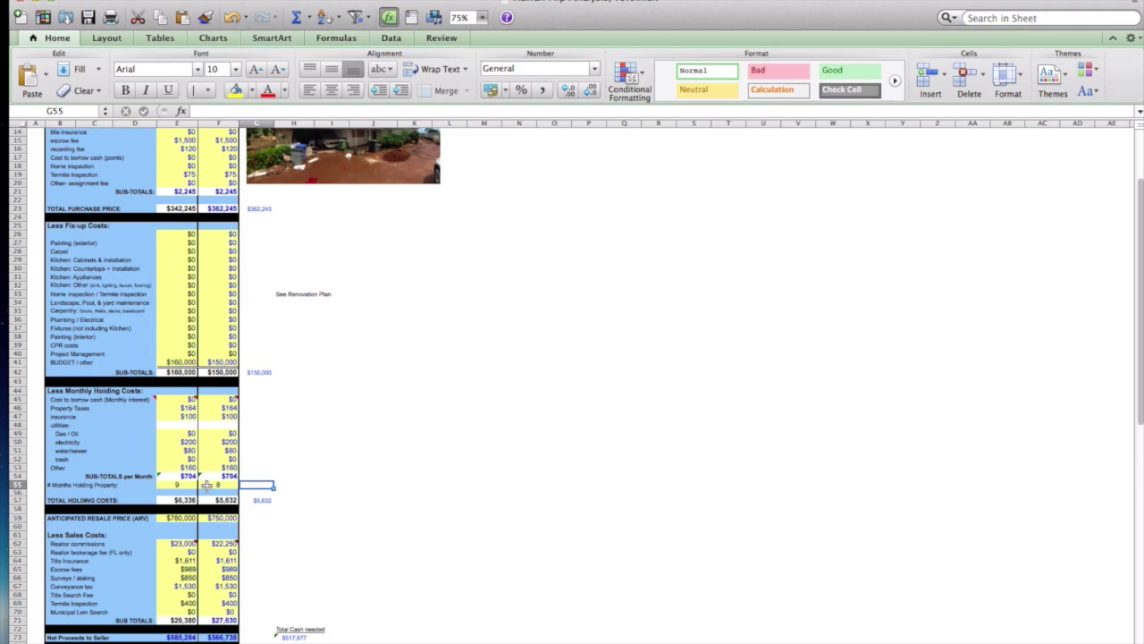
scroll(205, 485, down, 4)
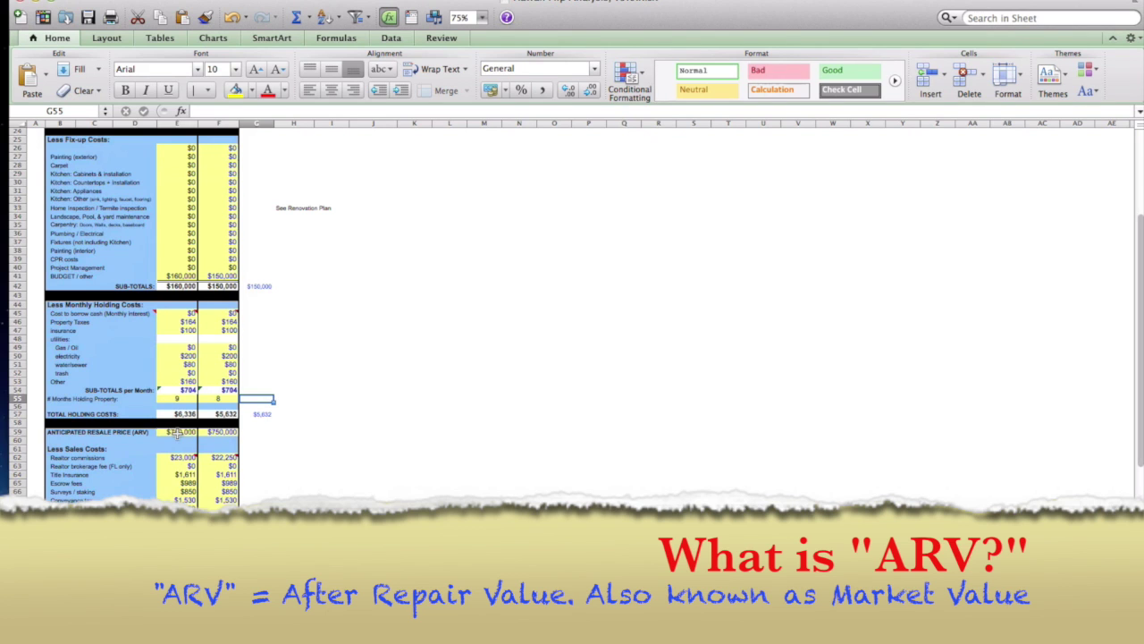
click(179, 432)
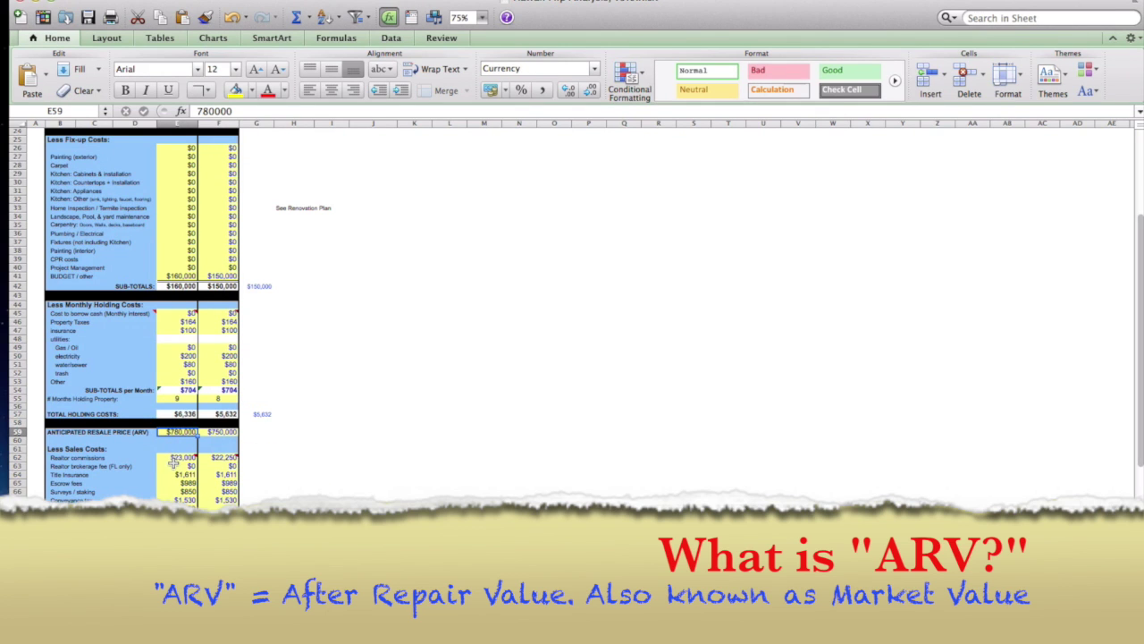
mouse_move(175, 457)
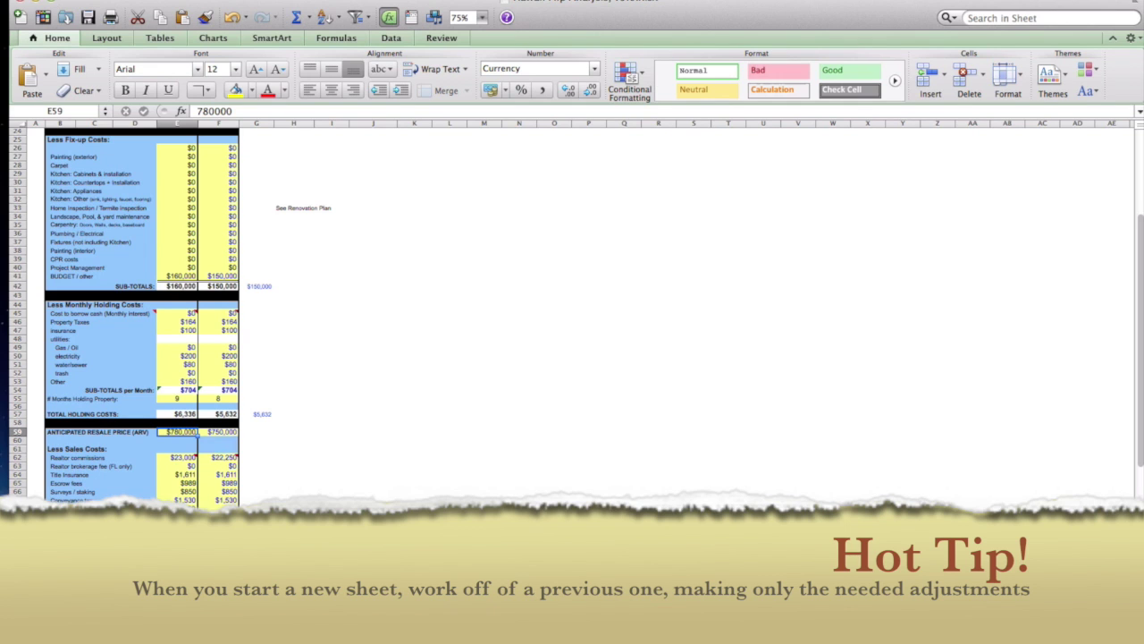
Step: Zoom the sheet to 150% and then 200%, scrolled back to row 1
scroll(309, 424, up, 8)
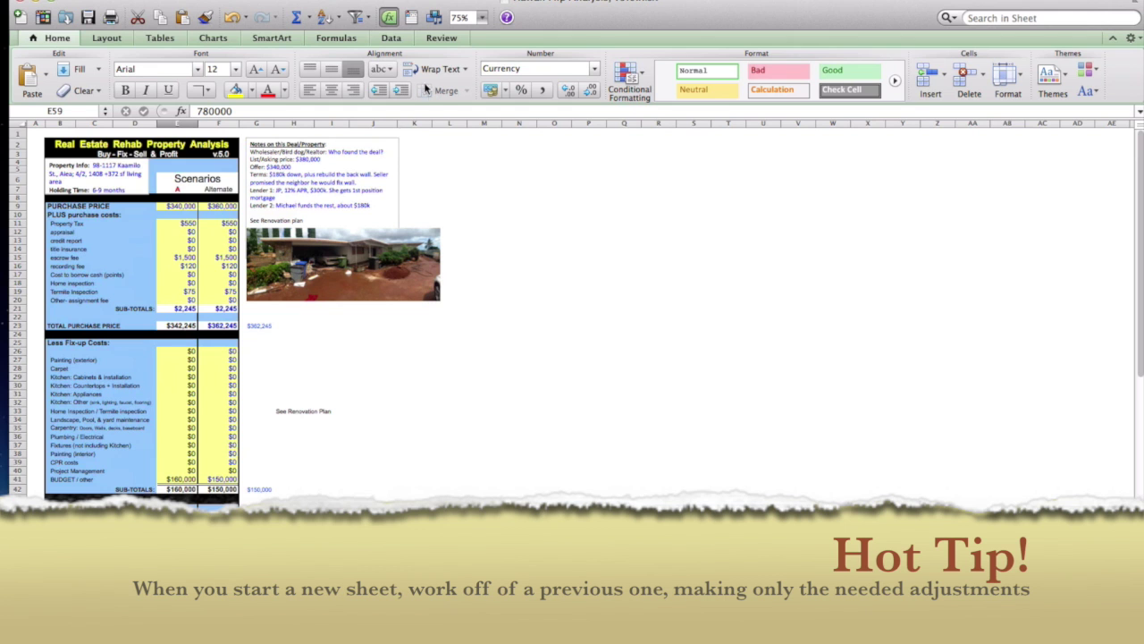
click(482, 19)
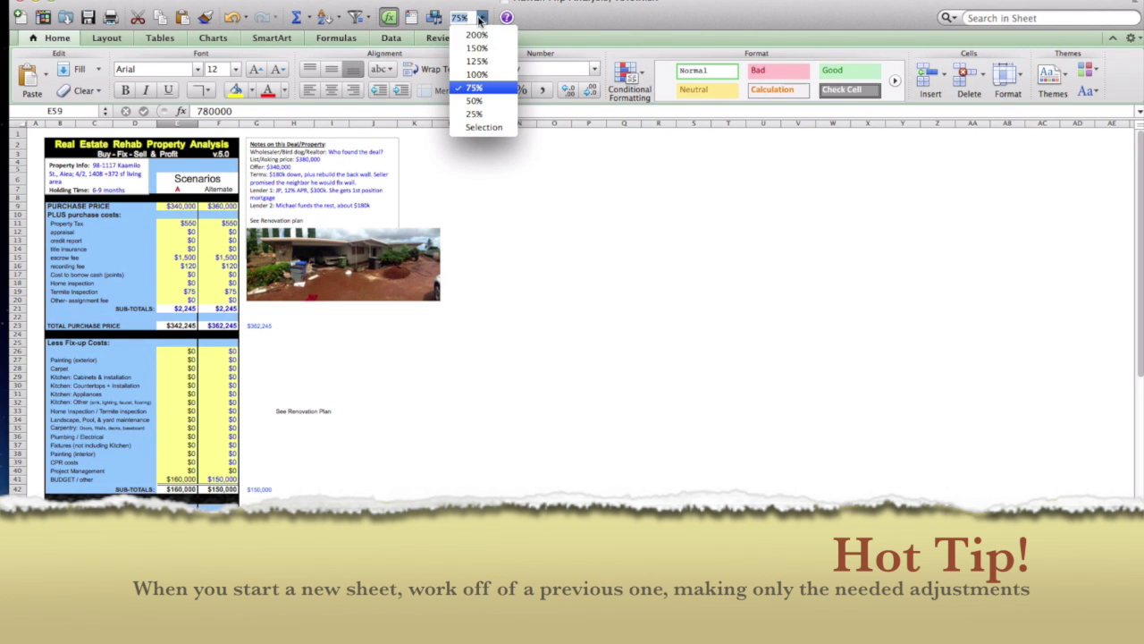
click(484, 44)
scroll(486, 268, up, 10)
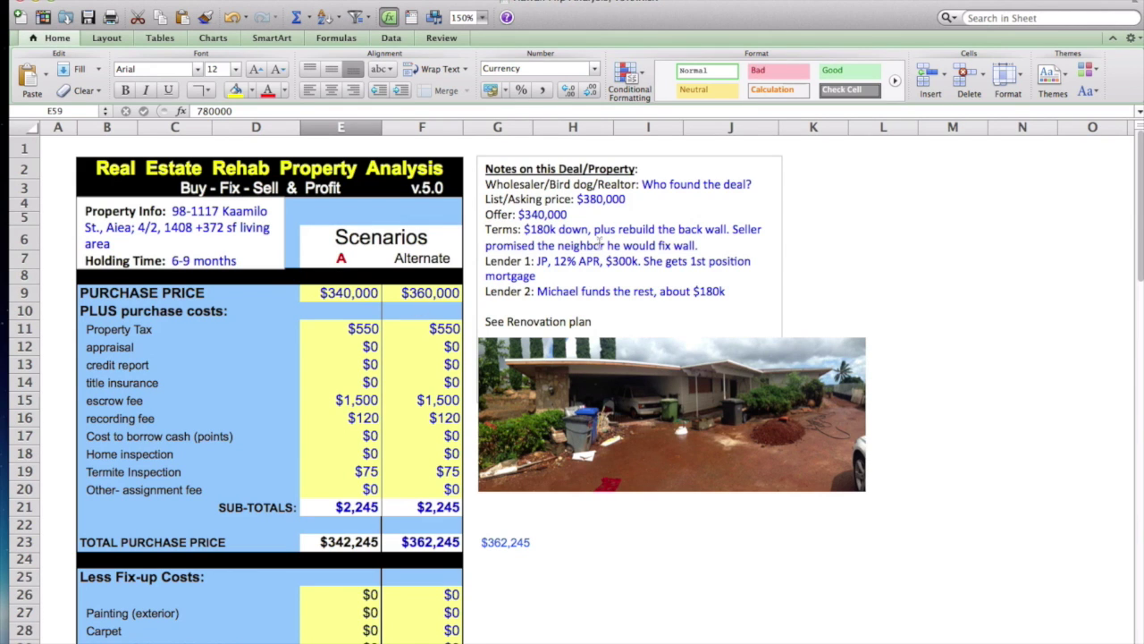
click(482, 18)
click(480, 38)
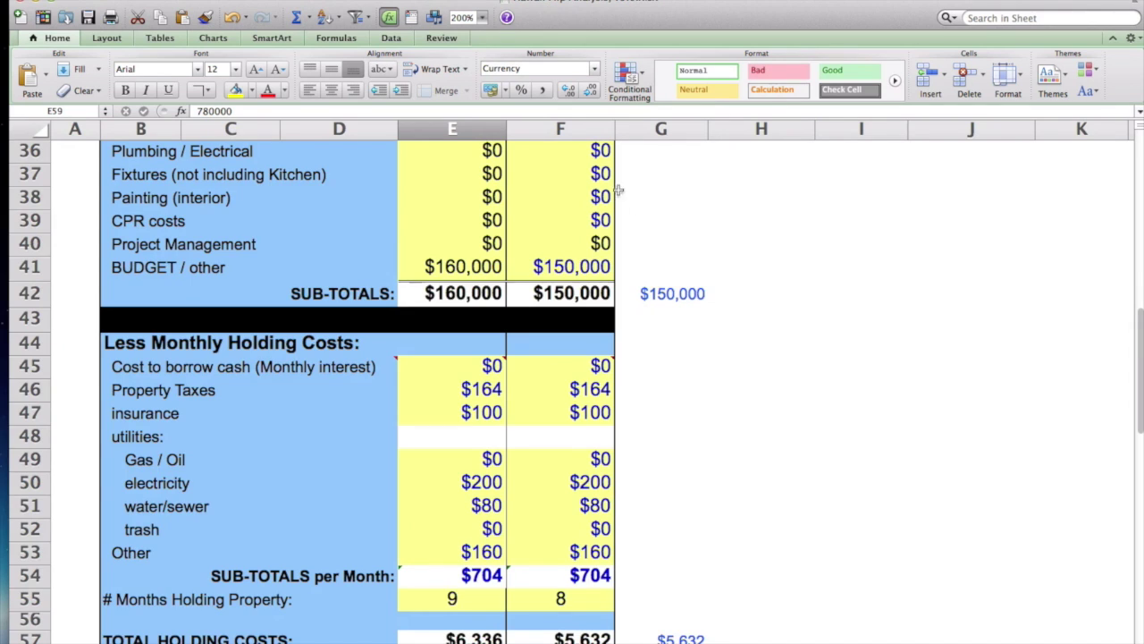
scroll(769, 234, up, 12)
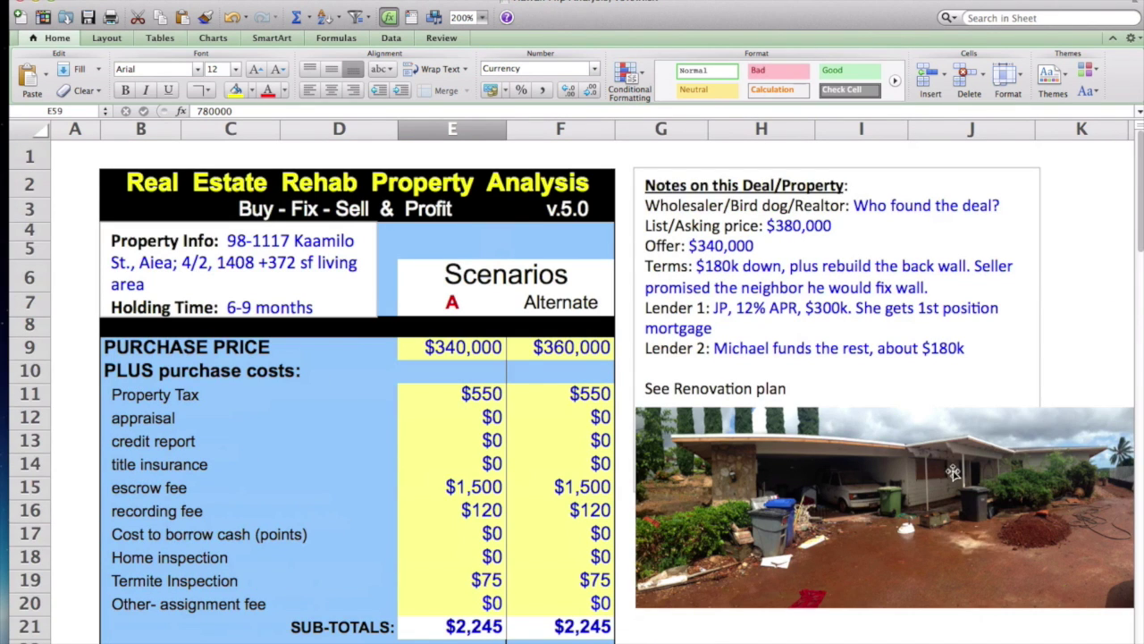
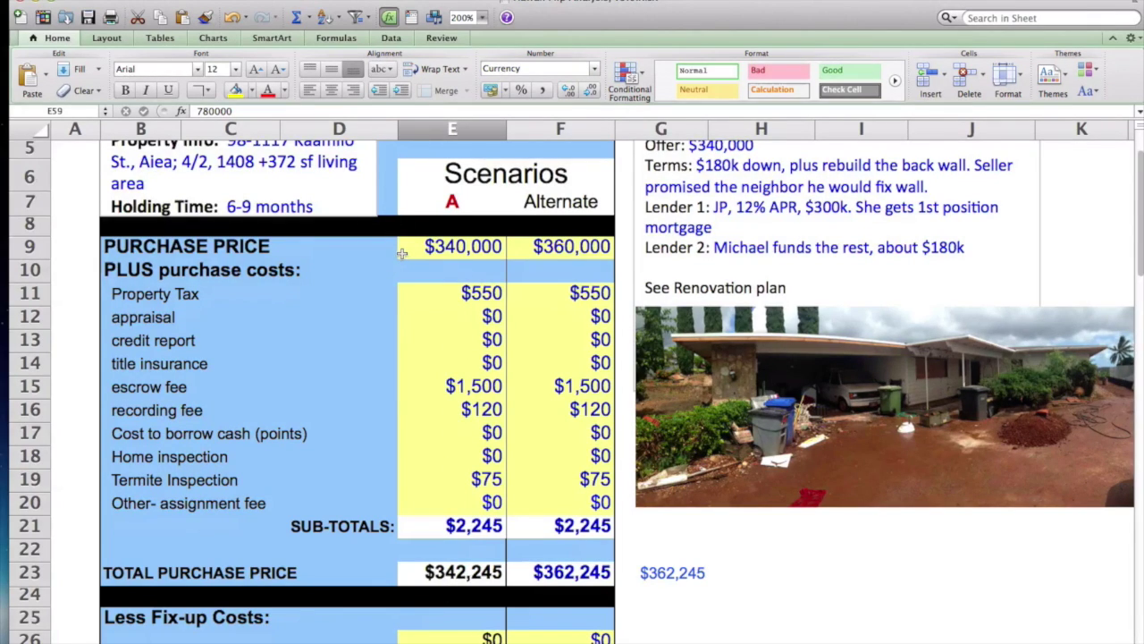
Step: Select cell E9 to check the $340,000 scenario A purchase price
click(408, 252)
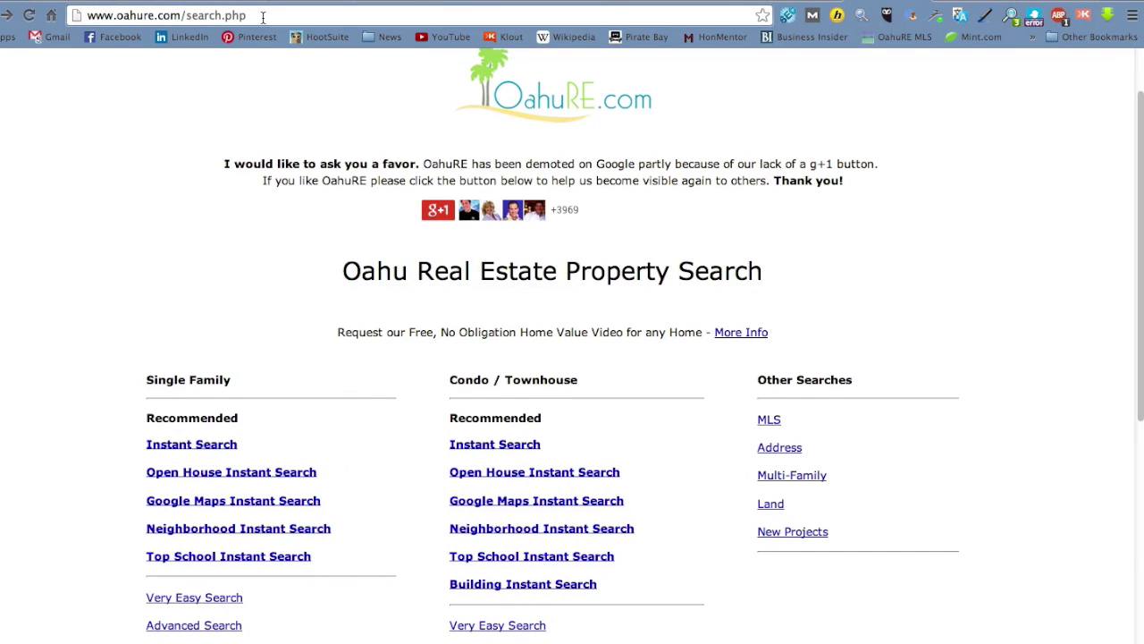
click(263, 17)
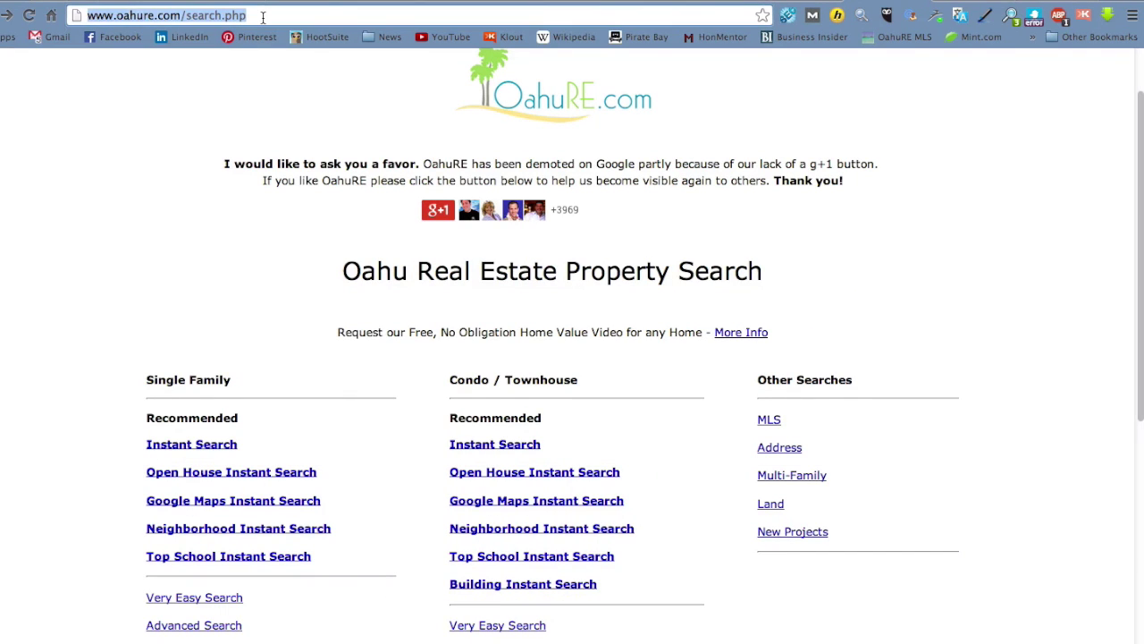
click(263, 17)
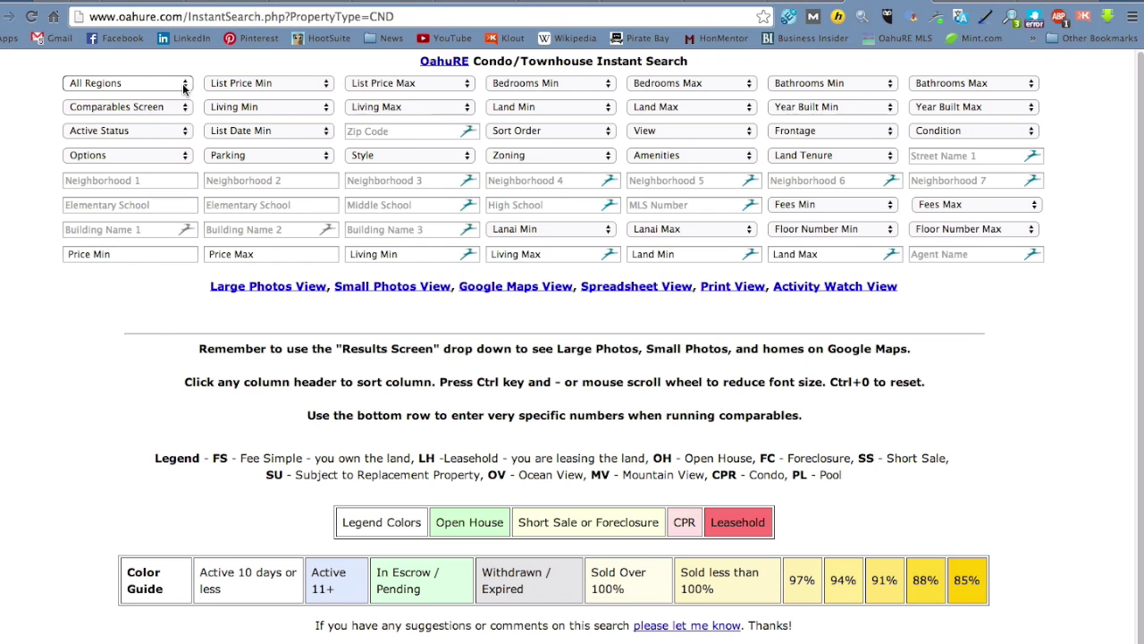
Step: Run a Condo/Townhouse Instant Search for Metro with list price 300,000 to 400,000
click(89, 82)
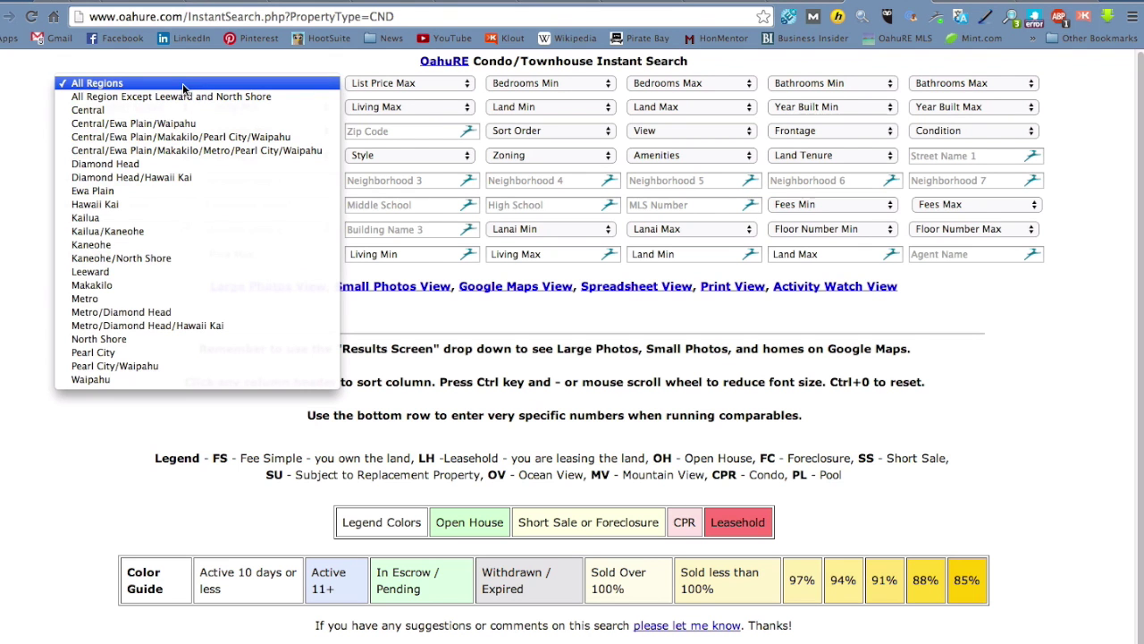
click(177, 299)
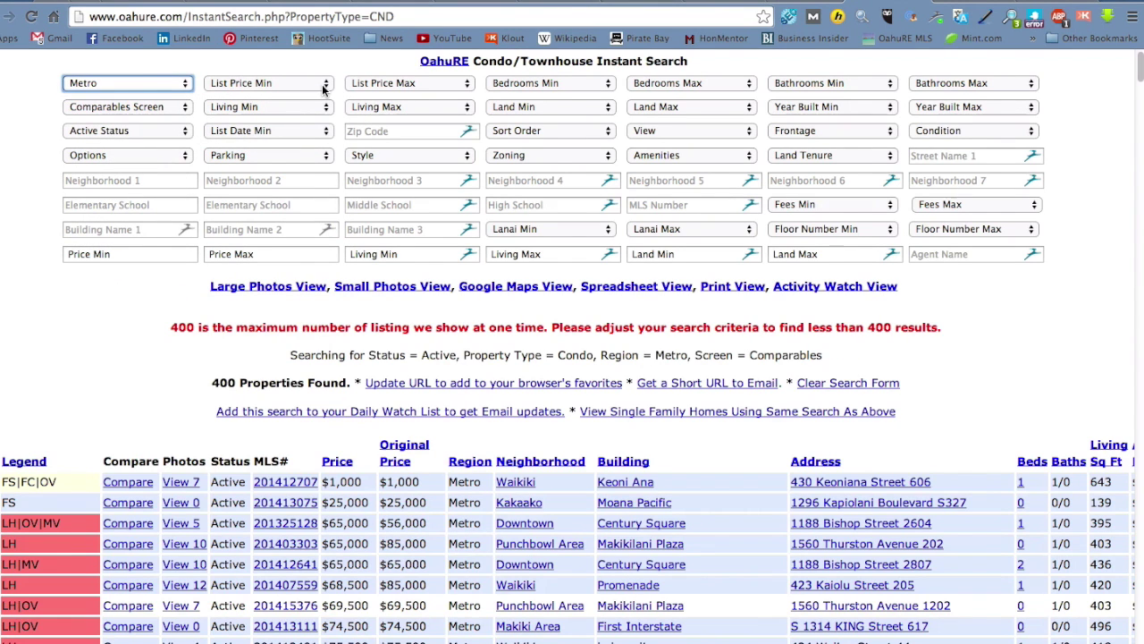
click(324, 85)
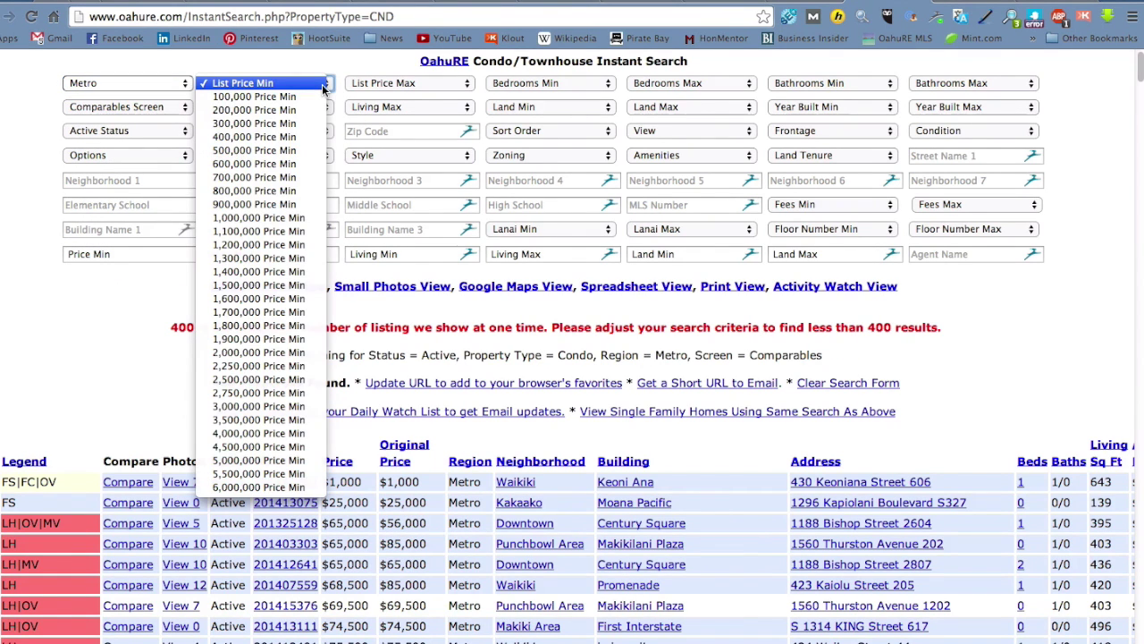
click(295, 125)
click(443, 83)
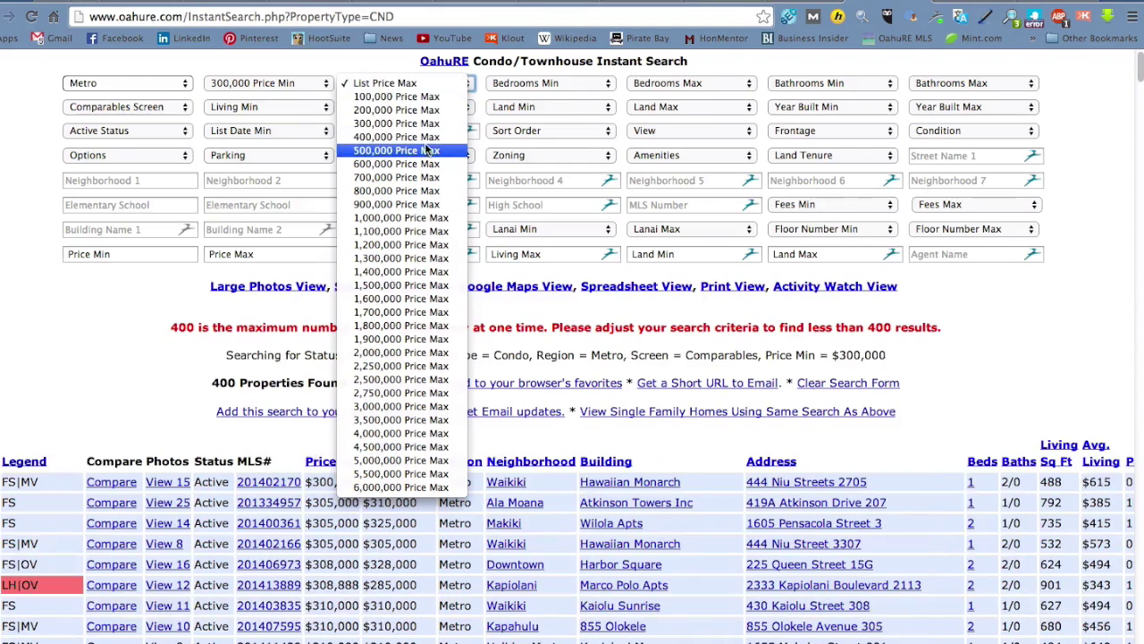
click(426, 138)
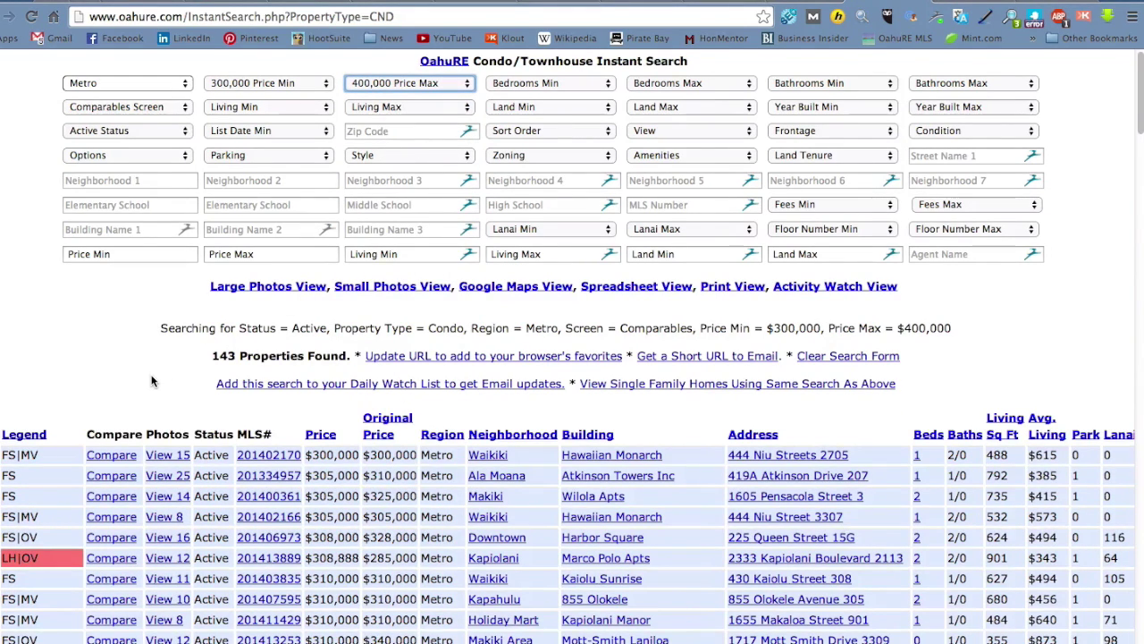
Step: Scroll through the 143 results and open the Princess Kealoha condo listing's details
scroll(151, 382, down, 2)
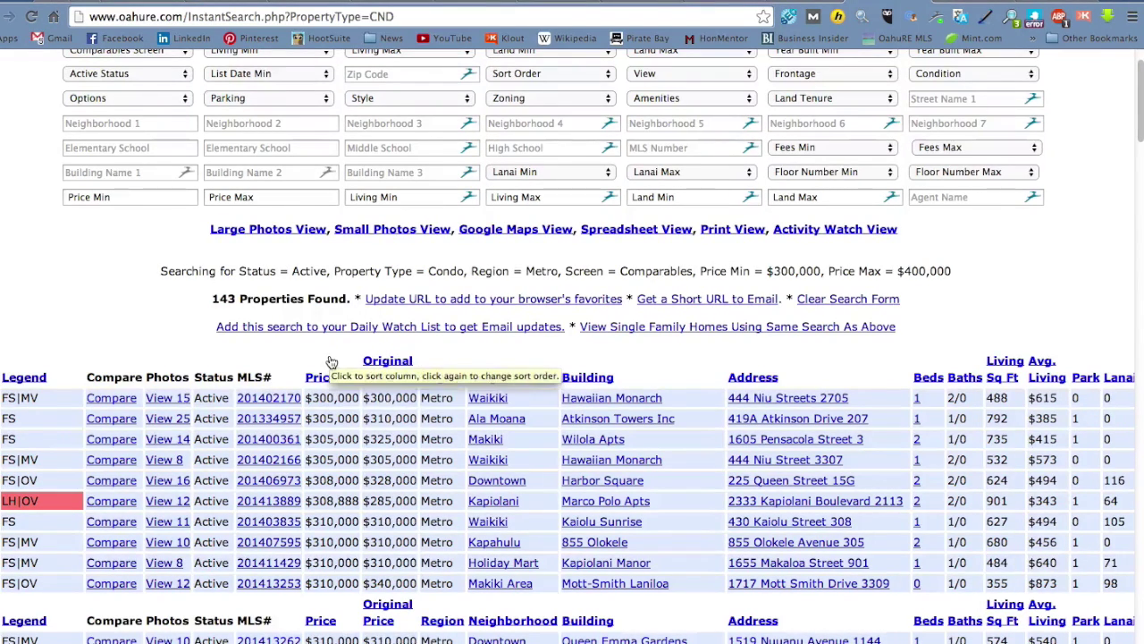
scroll(331, 367, down, 5)
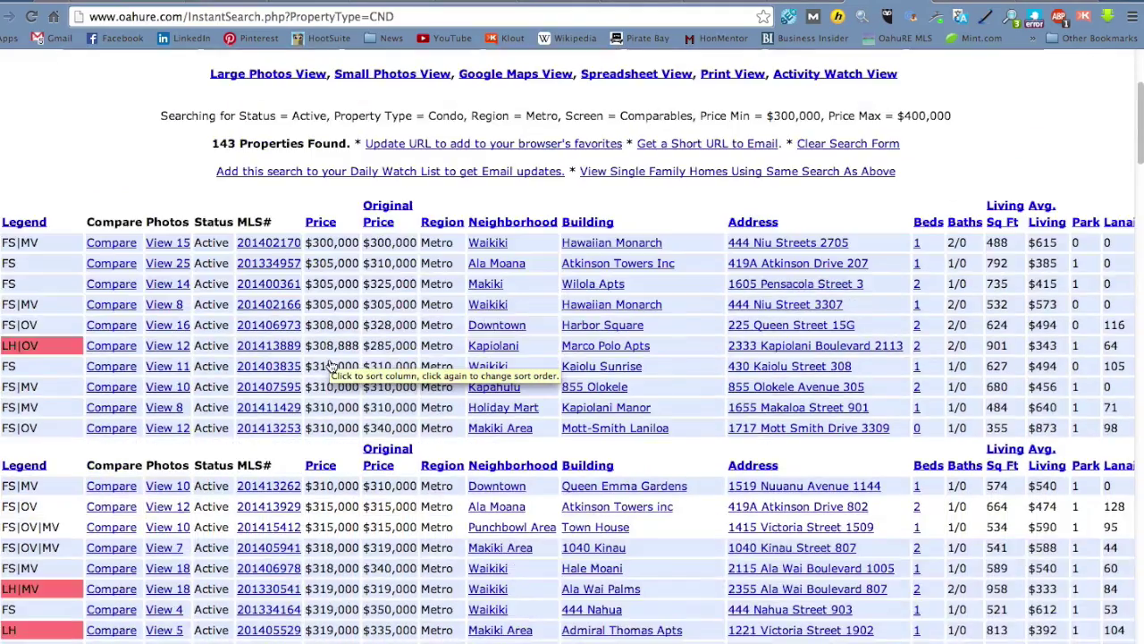
scroll(329, 360, down, 3)
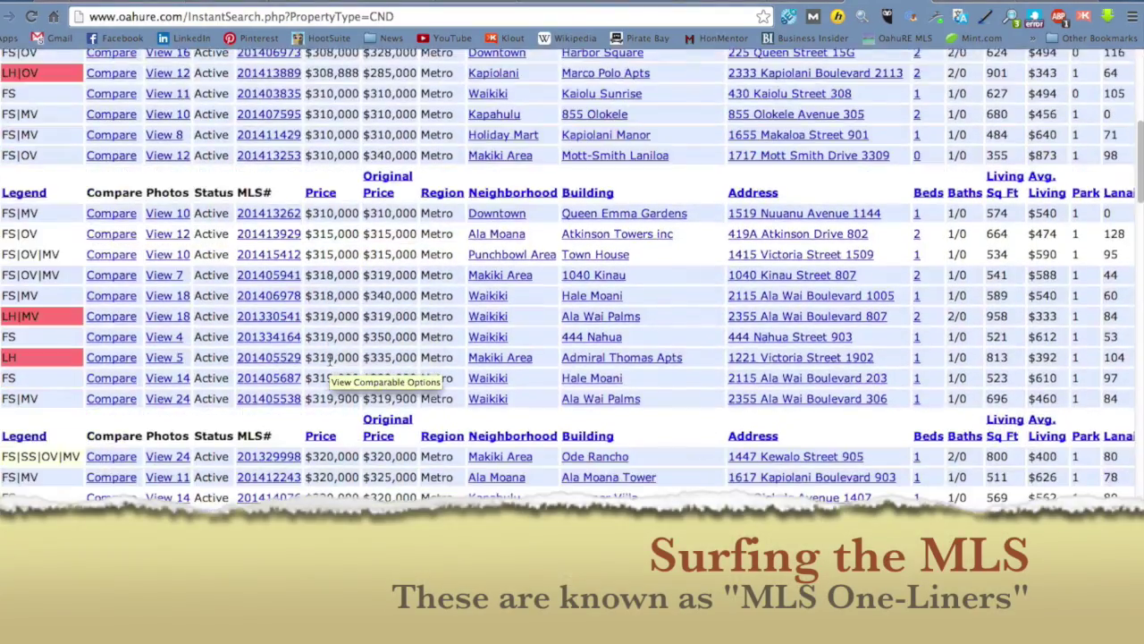
scroll(329, 359, down, 2)
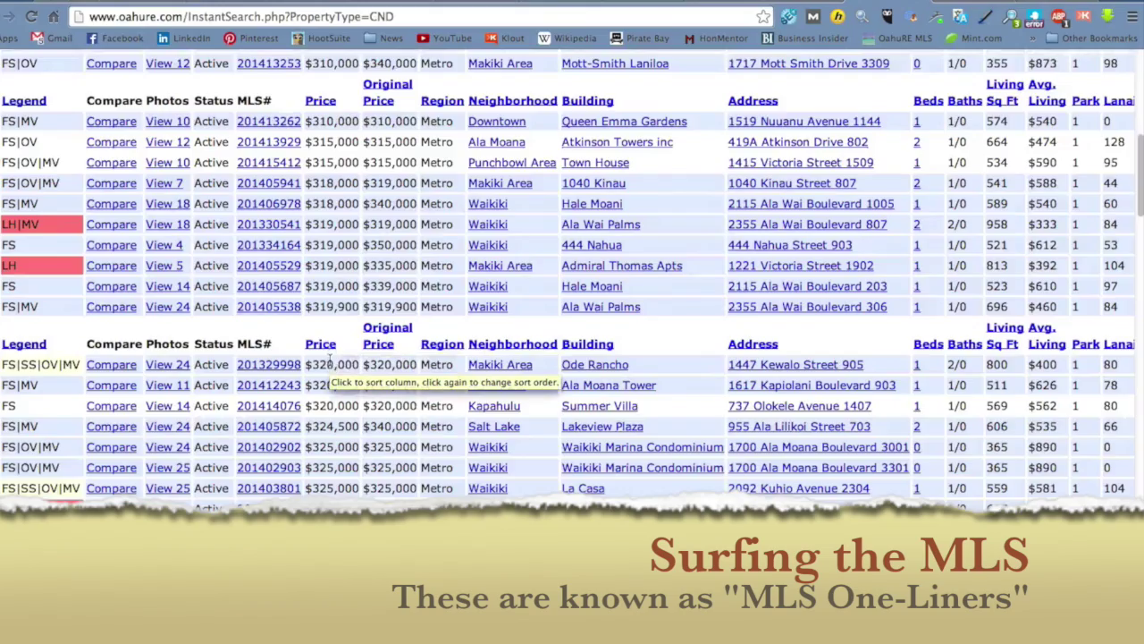
scroll(331, 360, down, 5)
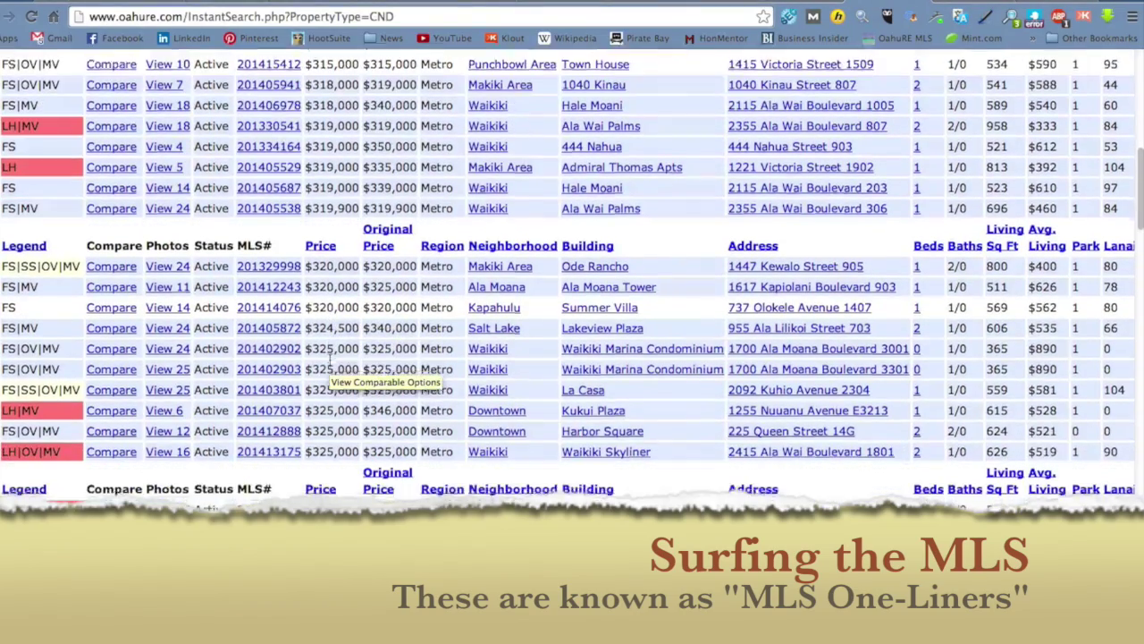
scroll(331, 362, down, 5)
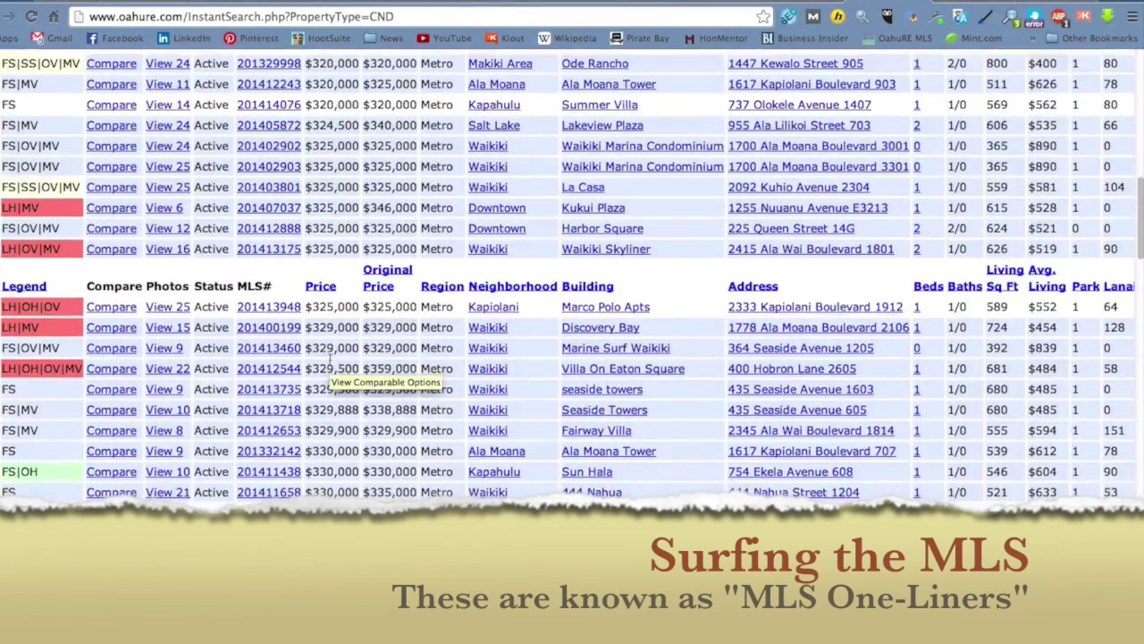
scroll(331, 361, down, 1)
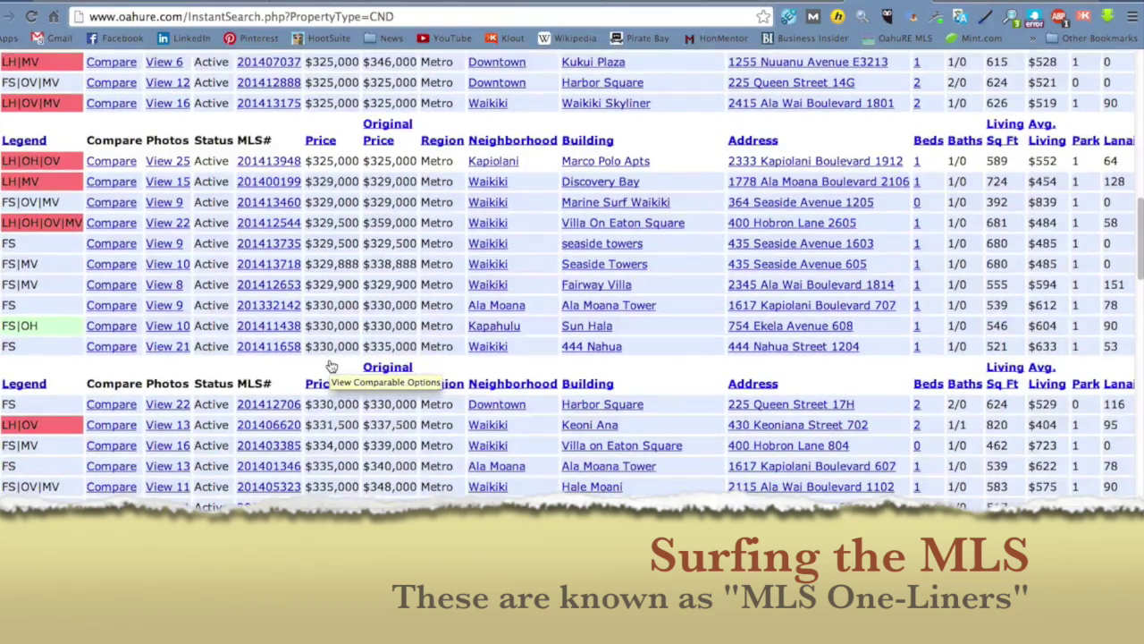
scroll(331, 366, down, 5)
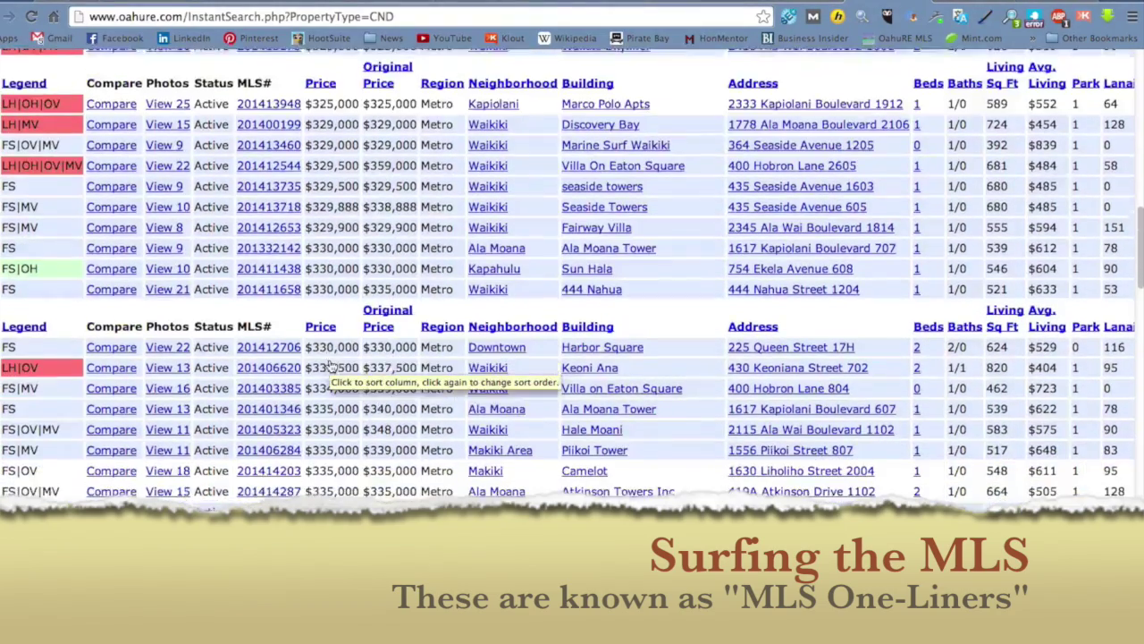
scroll(330, 362, down, 4)
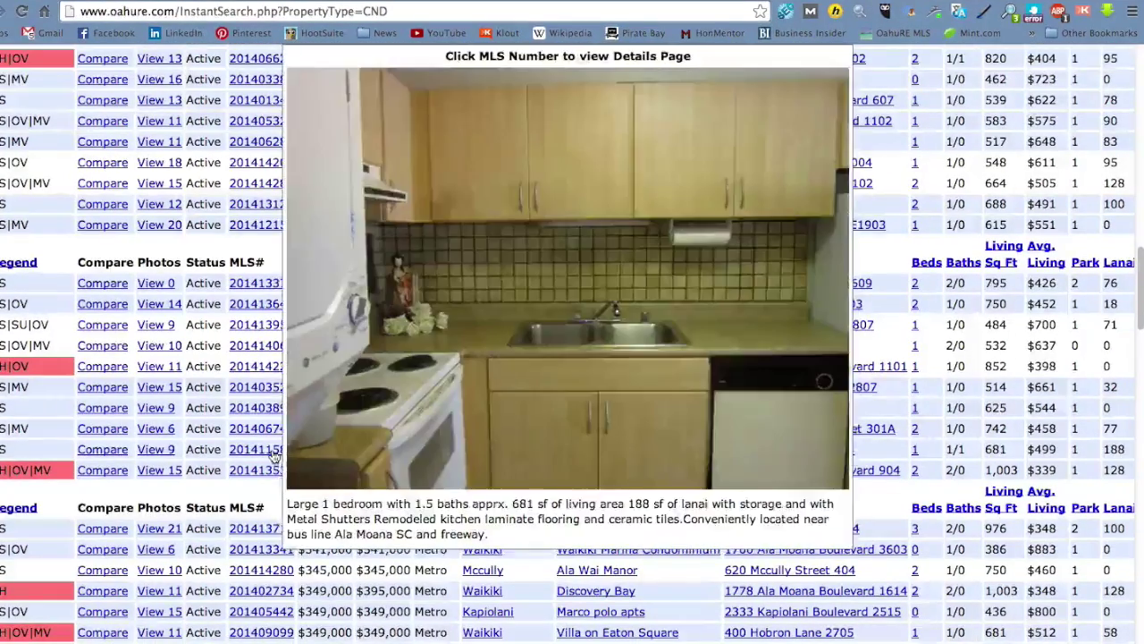
click(274, 452)
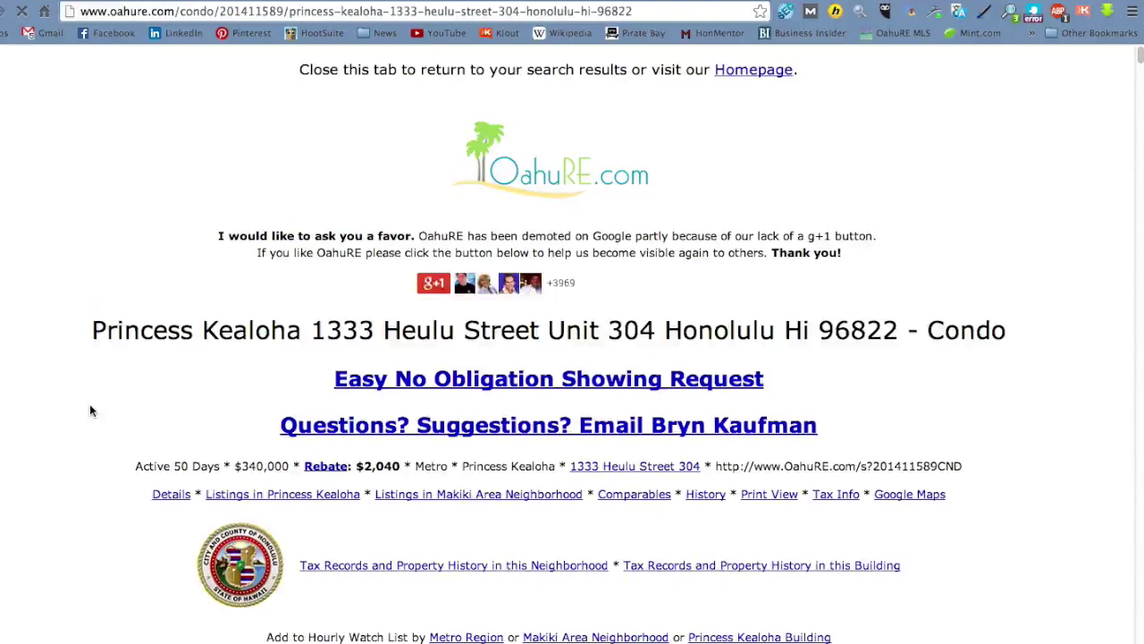
Step: Scroll the listing down to the Costs section showing $8,068 buyer closing costs
scroll(89, 410, down, 15)
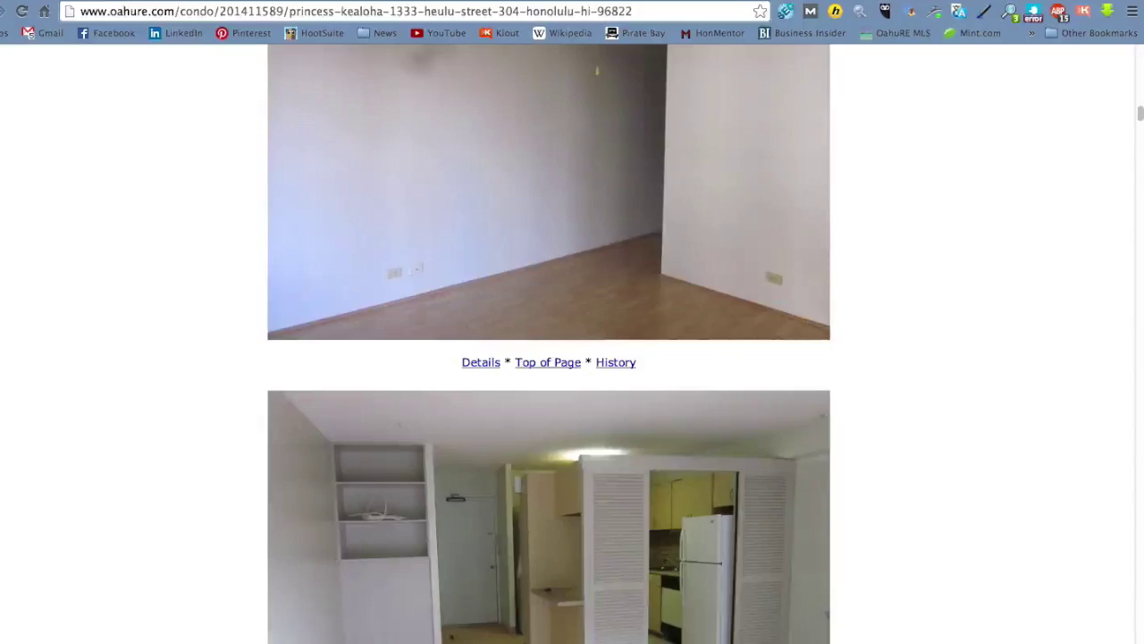
drag(1139, 115, 1129, 352)
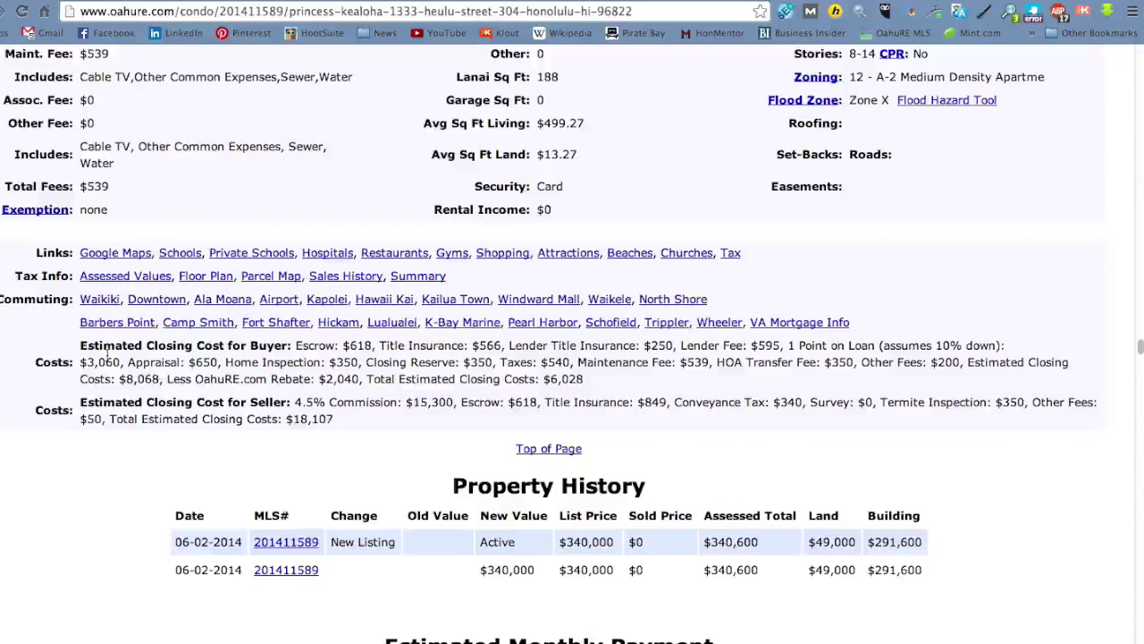
Step: Highlight the 'Estimated Closing Cost for Buyer' heading on the listing page
drag(205, 346, 233, 346)
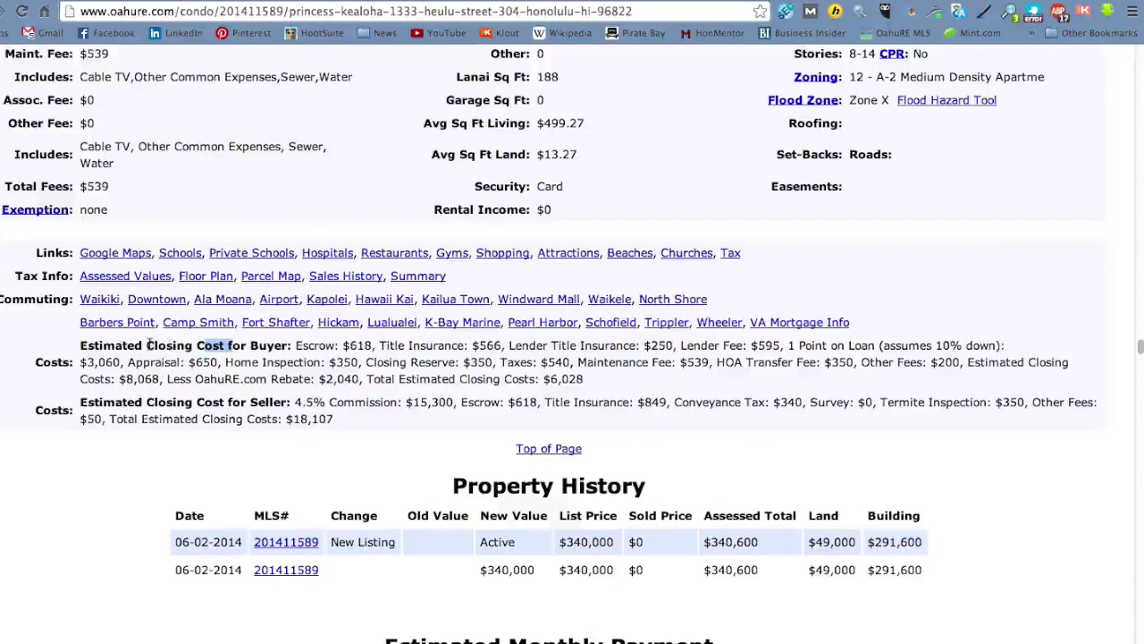
drag(79, 345, 288, 355)
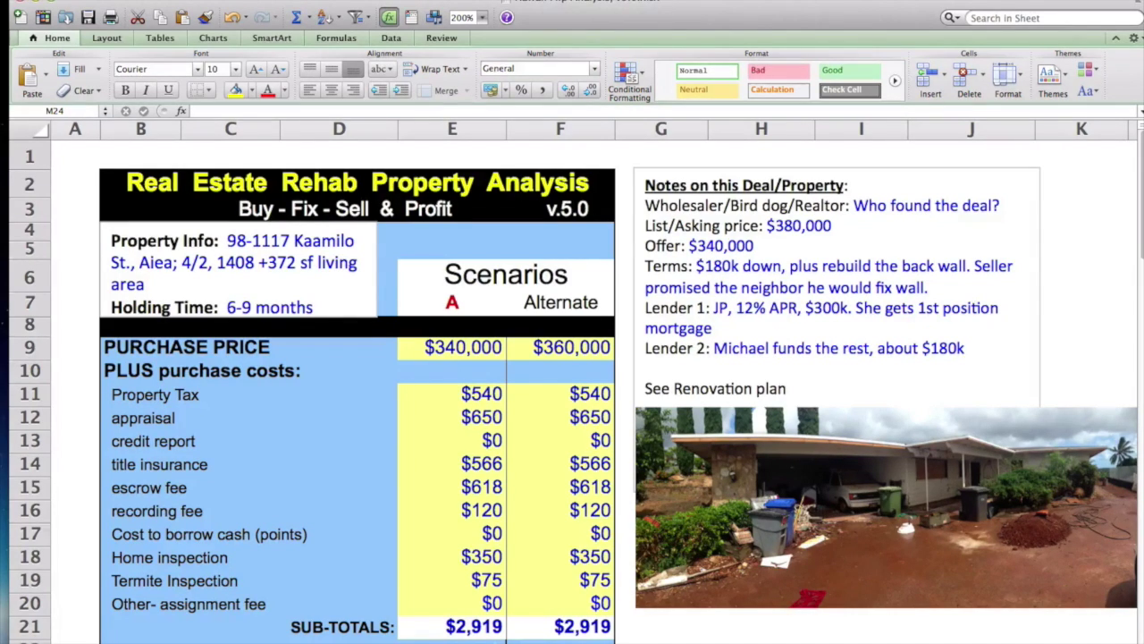
Step: Scroll down to the Less Fix-up Costs rows with sub-totals of $160,000 and $150,000
scroll(572, 390, down, 1)
scroll(572, 391, down, 8)
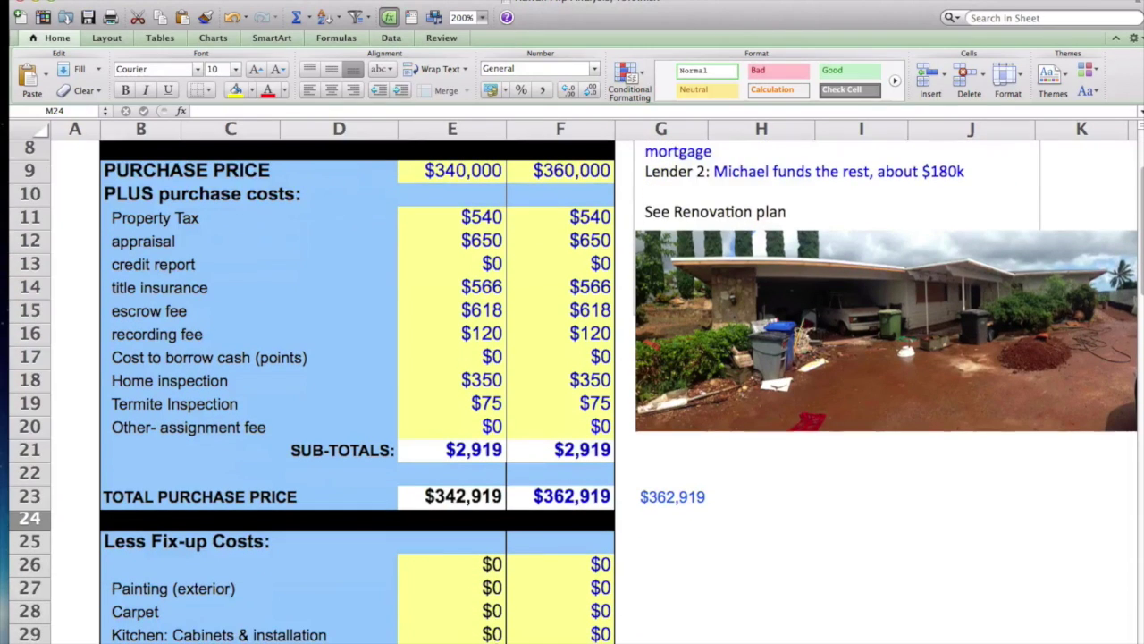
scroll(572, 390, up, 2)
scroll(483, 497, down, 5)
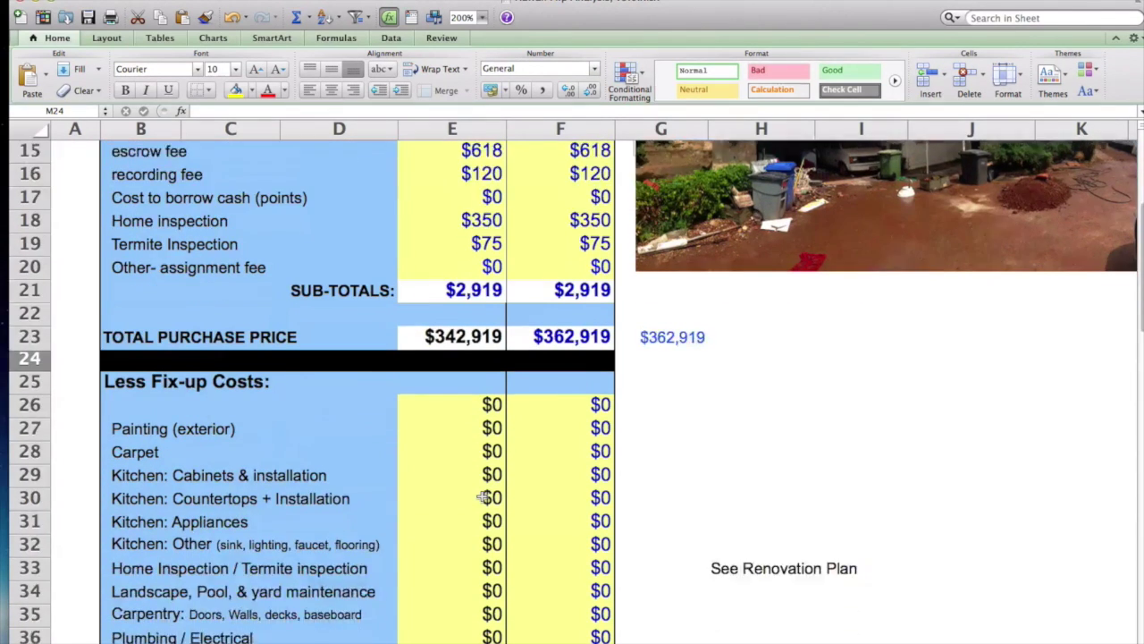
scroll(482, 497, down, 3)
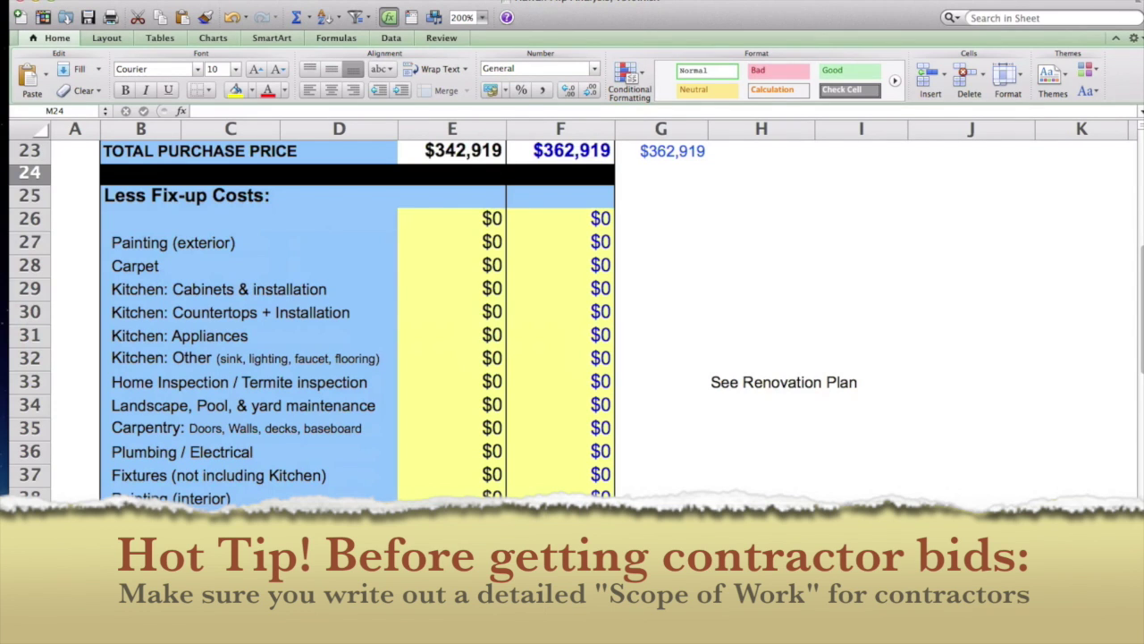
click(453, 568)
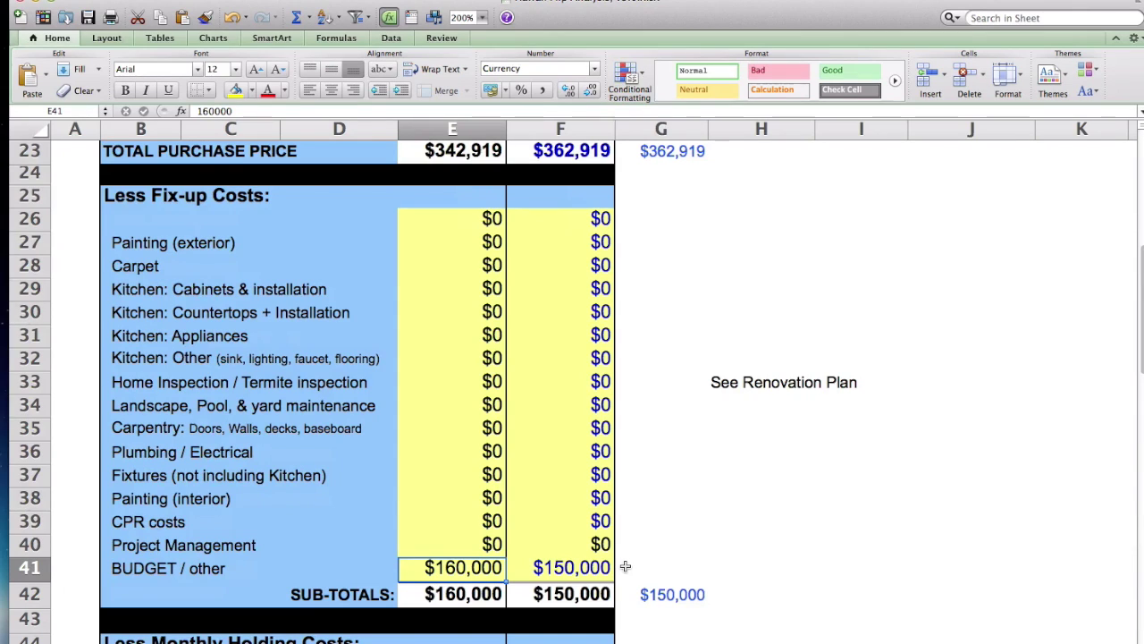
click(625, 567)
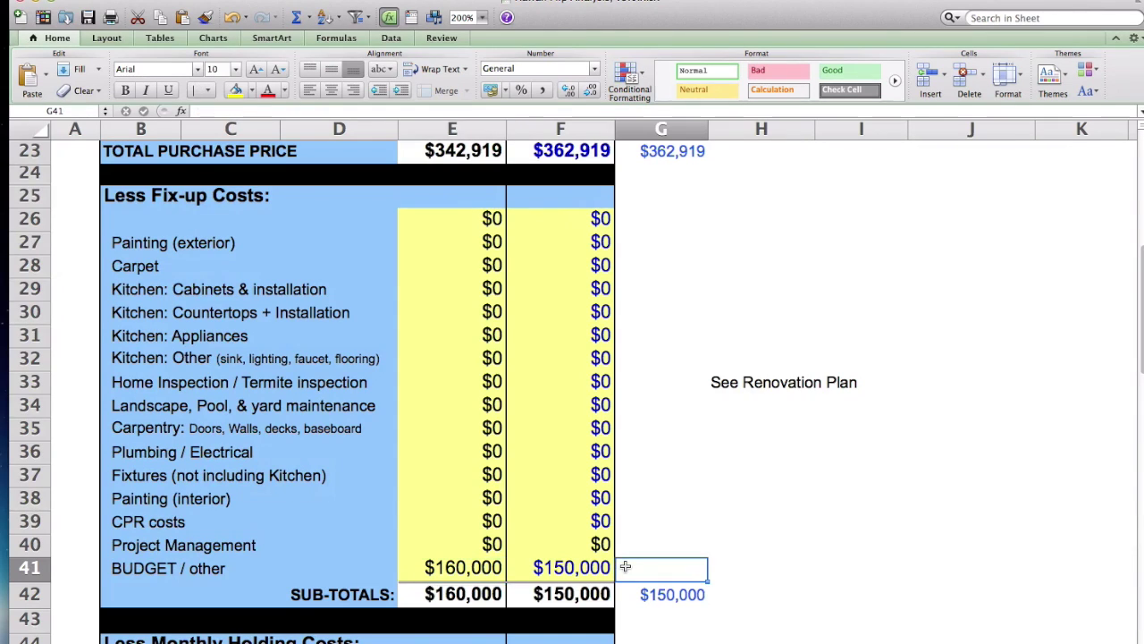
click(449, 567)
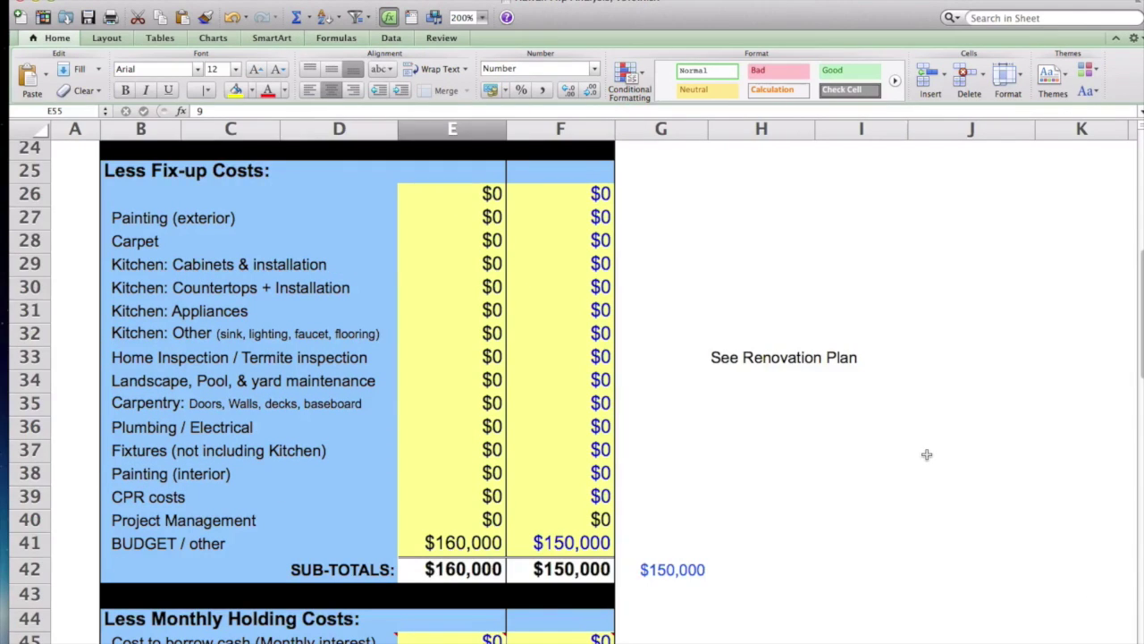
Step: Scroll to rows 43–64 showing total holding costs of $6,336 and $5,632
scroll(926, 454, down, 8)
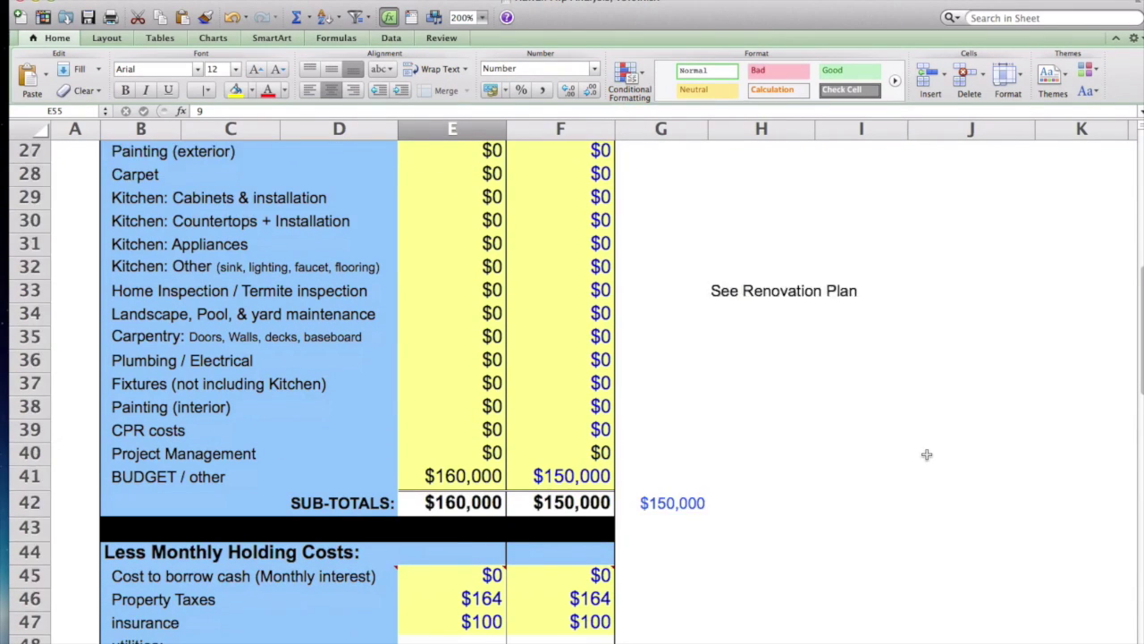
scroll(927, 454, down, 11)
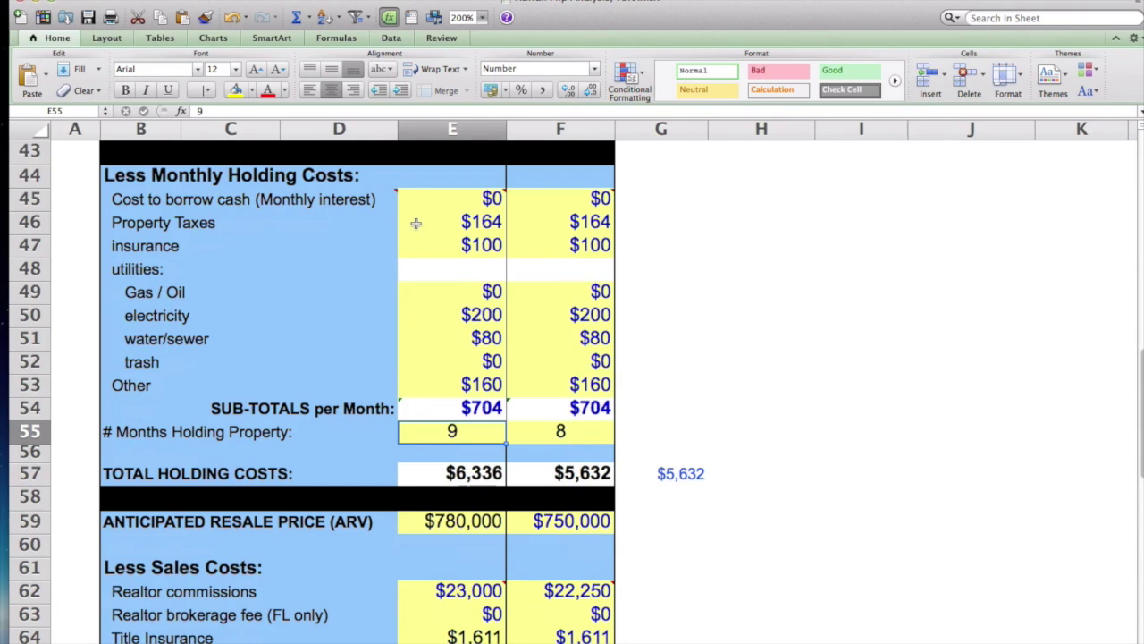
mouse_move(385, 204)
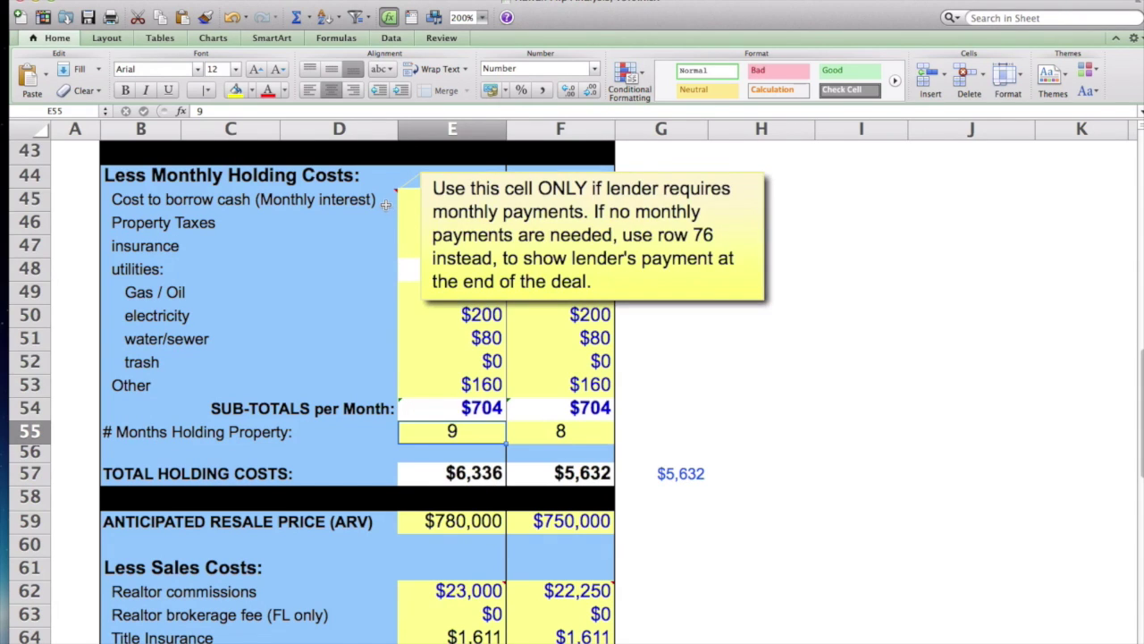
mouse_move(514, 210)
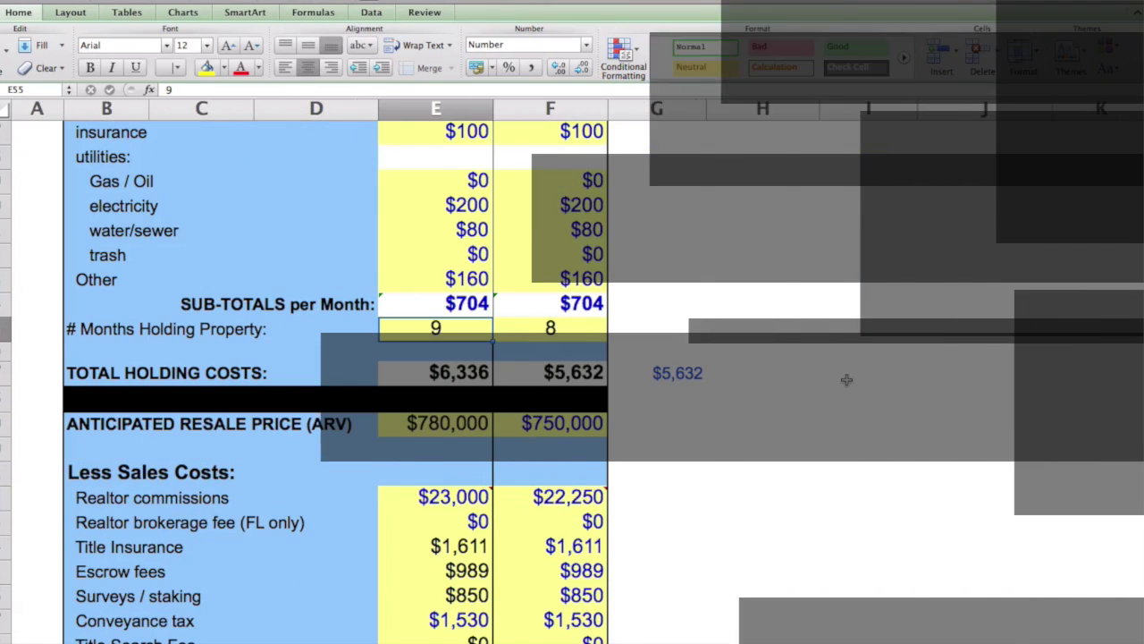
Step: Scroll to the ARV row and select cell E59 with the $780,000 resale price
scroll(846, 379, up, 3)
scroll(846, 379, down, 5)
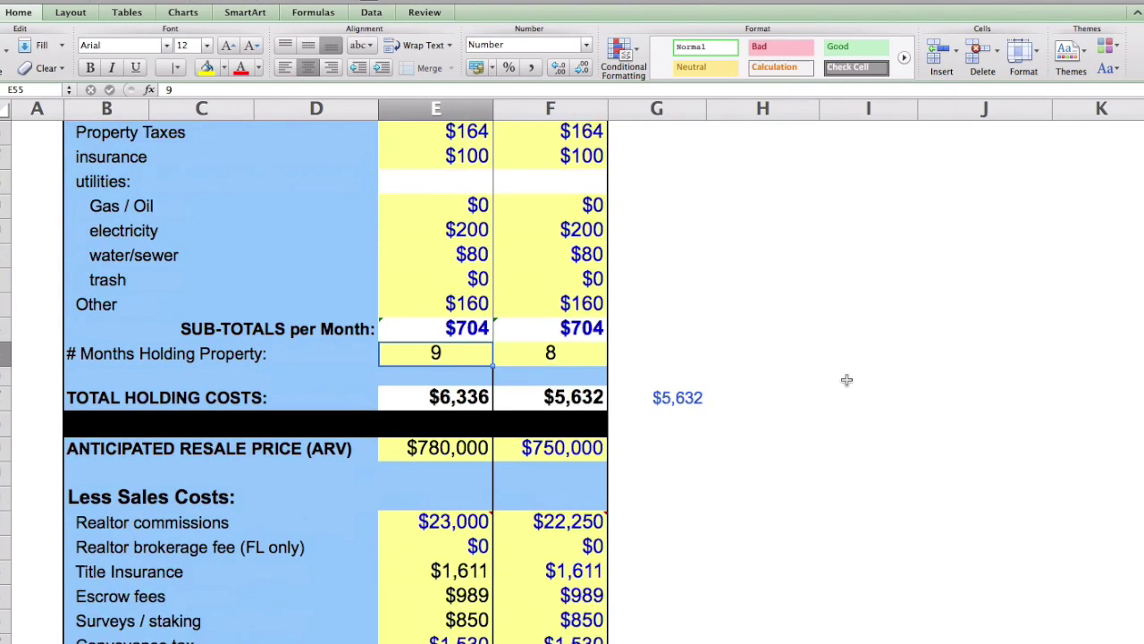
scroll(846, 379, down, 3)
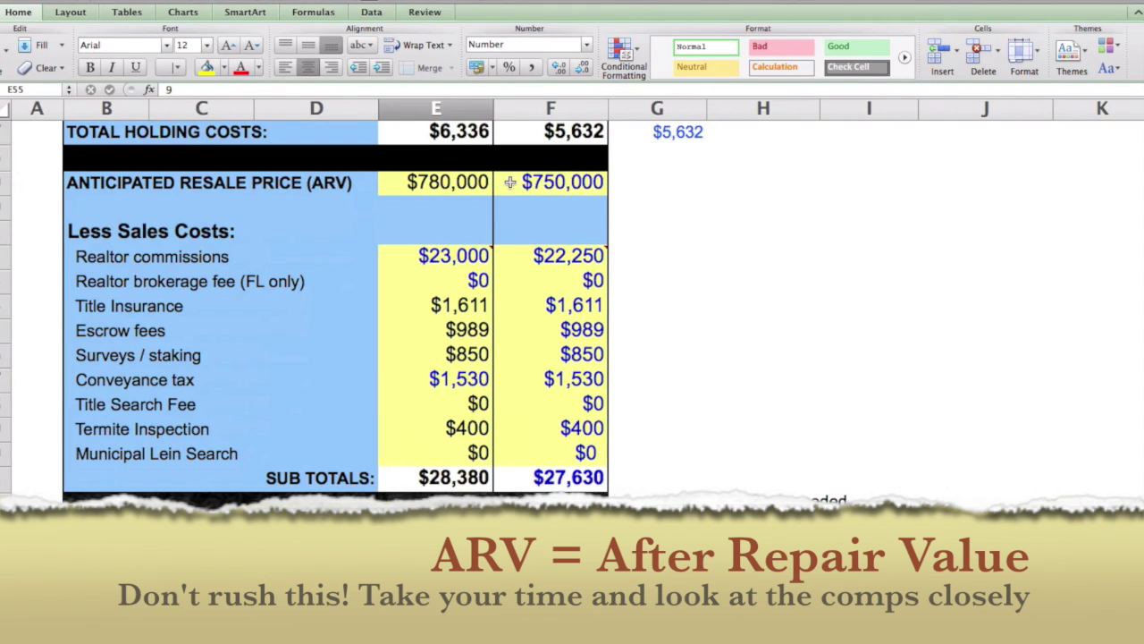
click(428, 182)
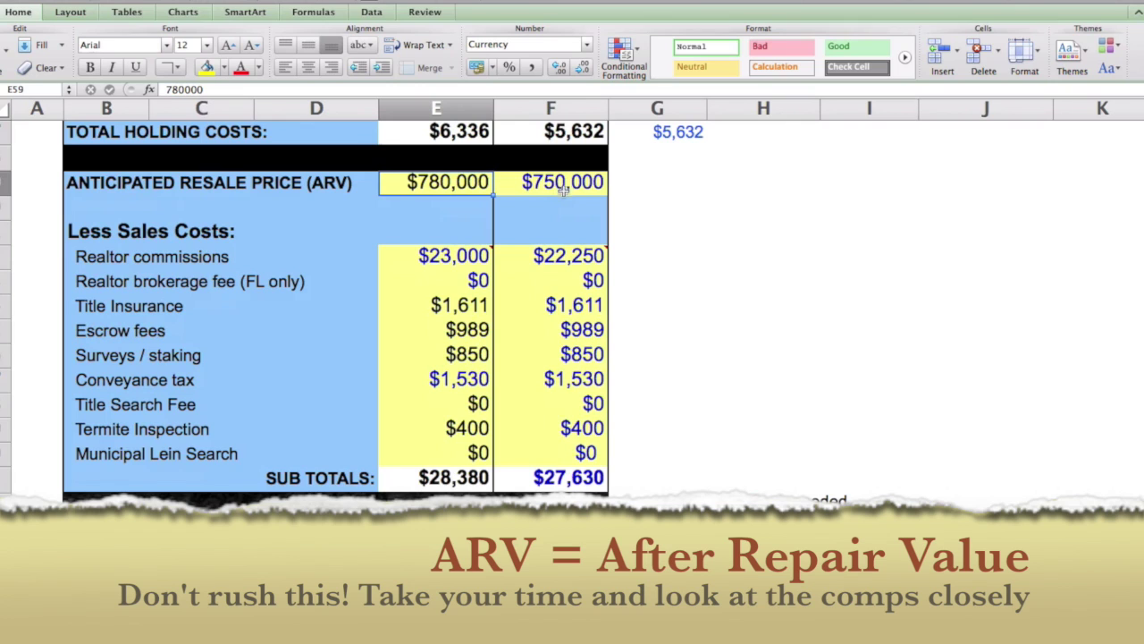
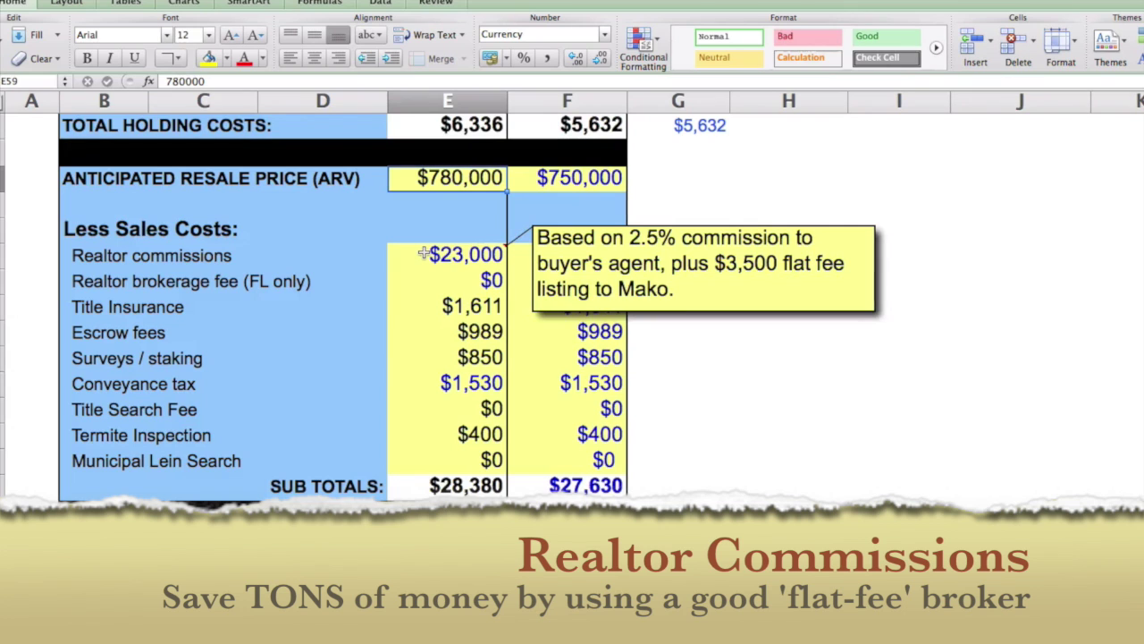
Step: Check the realtor commission formula =(E59*0.025)+3500 and its flat-fee broker comment in E62
click(423, 254)
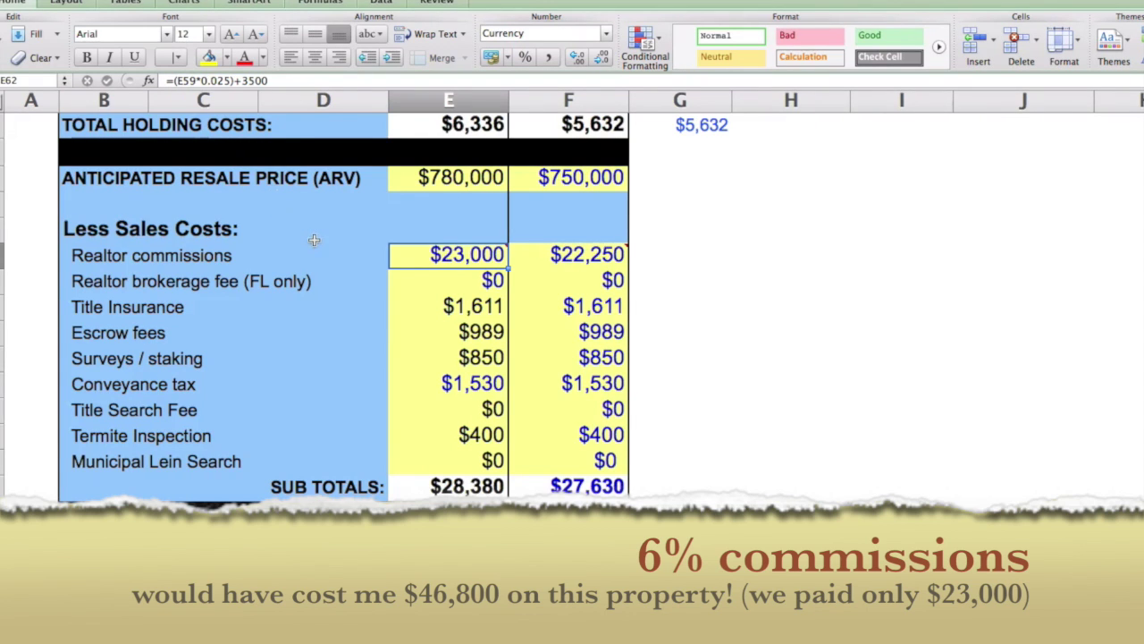
mouse_move(547, 253)
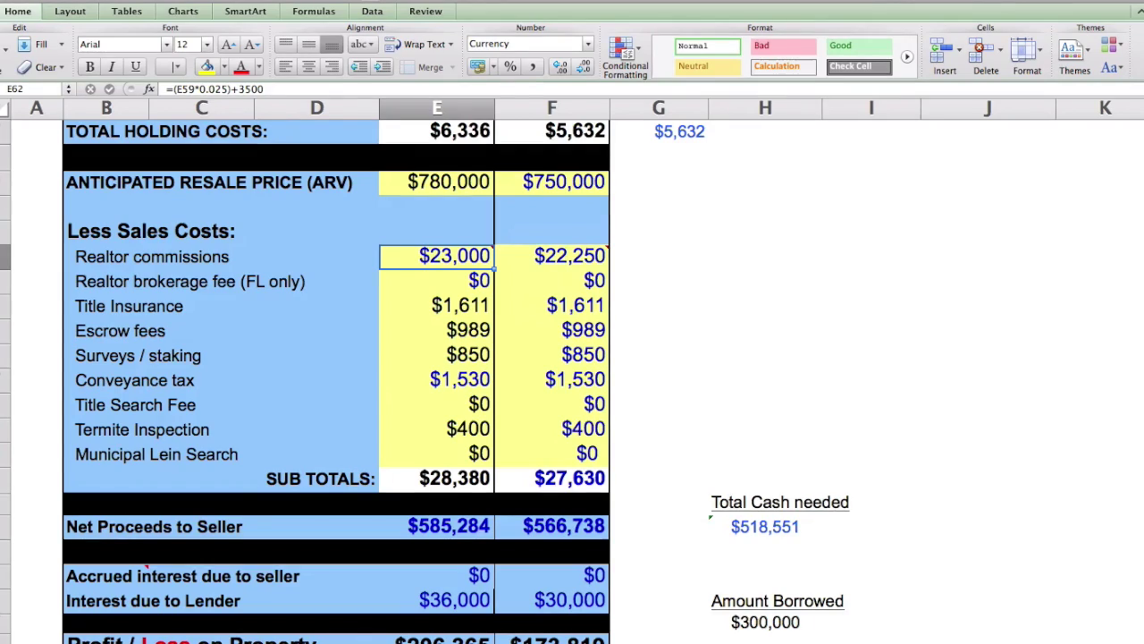
click(1141, 82)
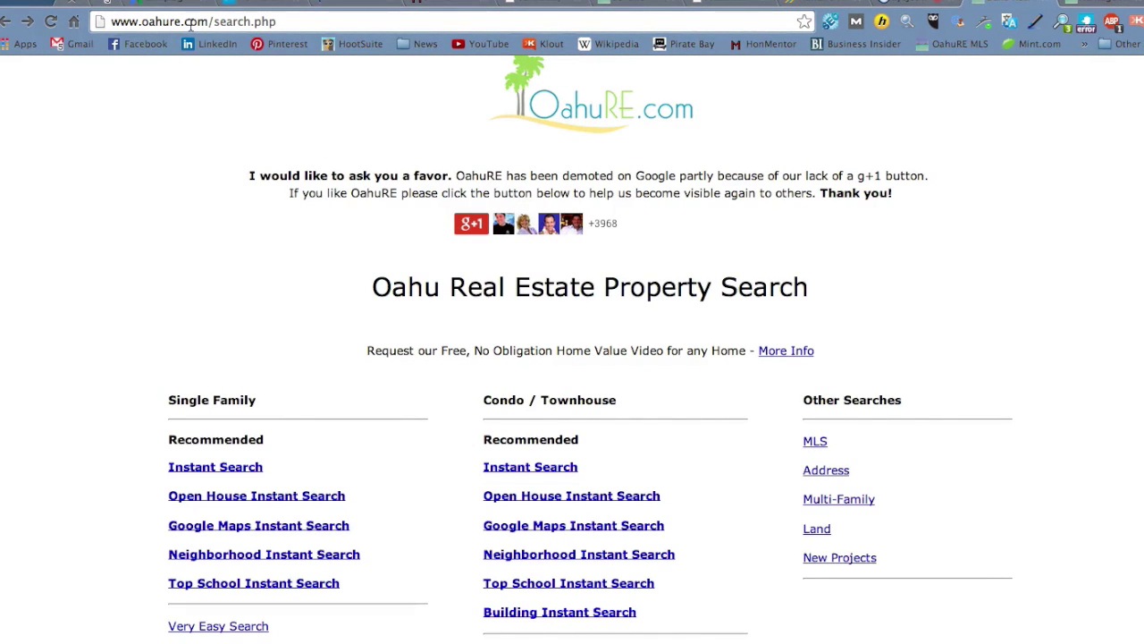
Step: Search single-family listings in Pearl City priced from 700,000 to 800,000
click(212, 472)
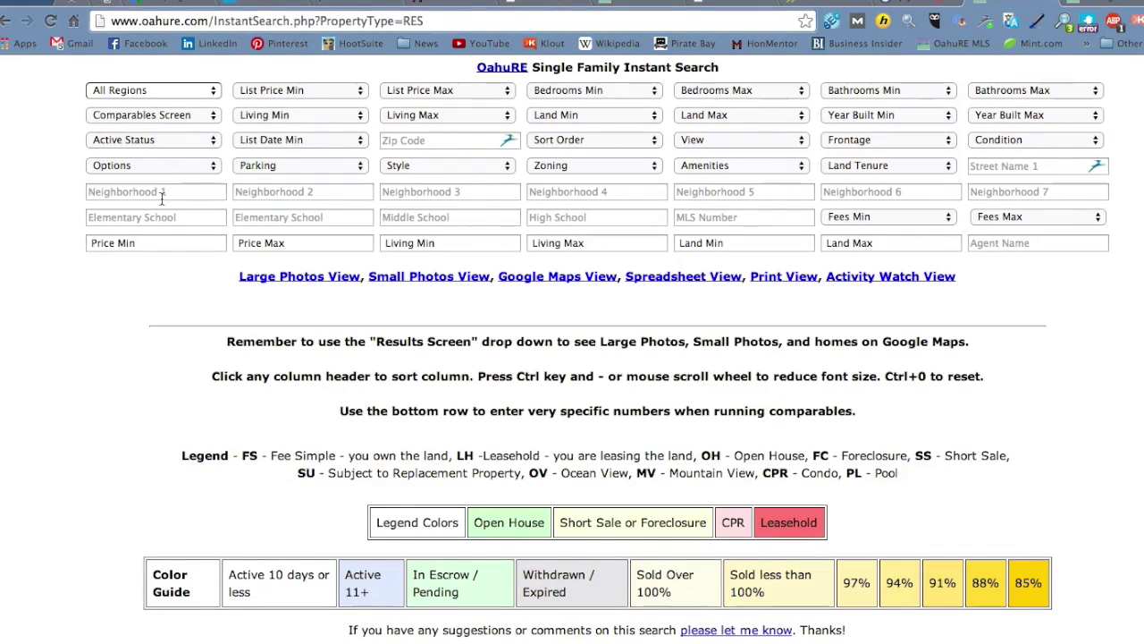
click(204, 91)
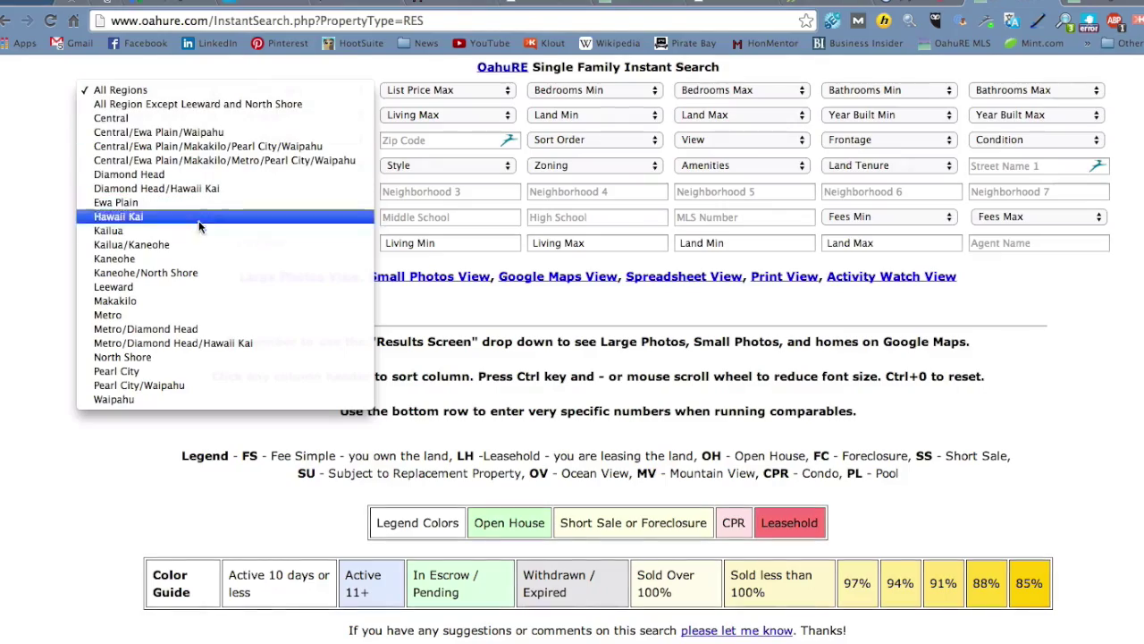
click(180, 370)
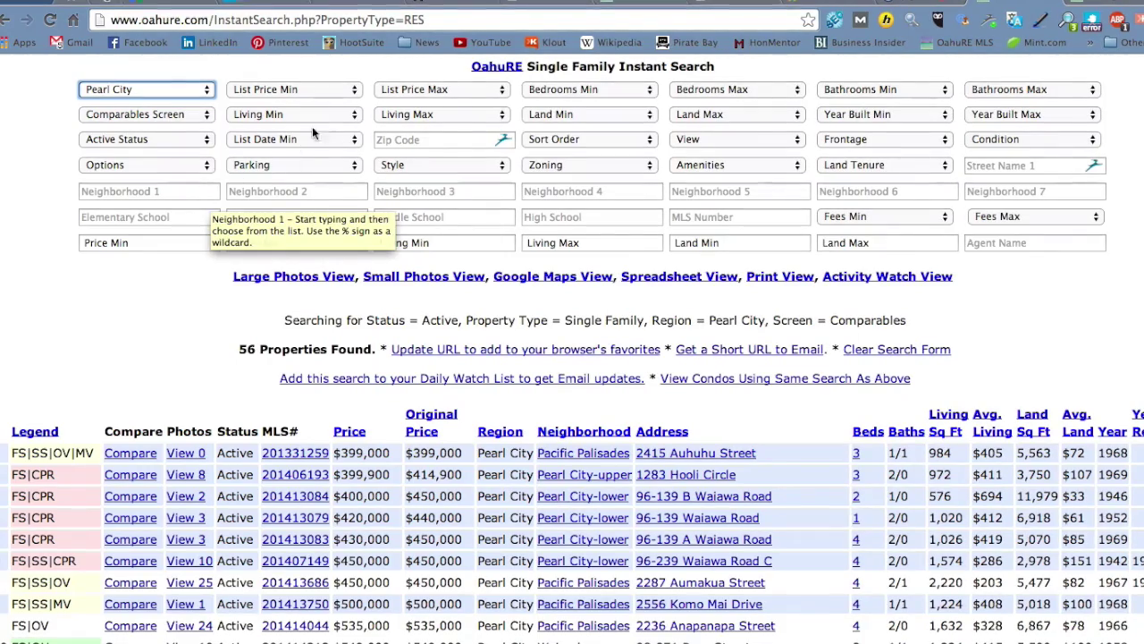
click(353, 93)
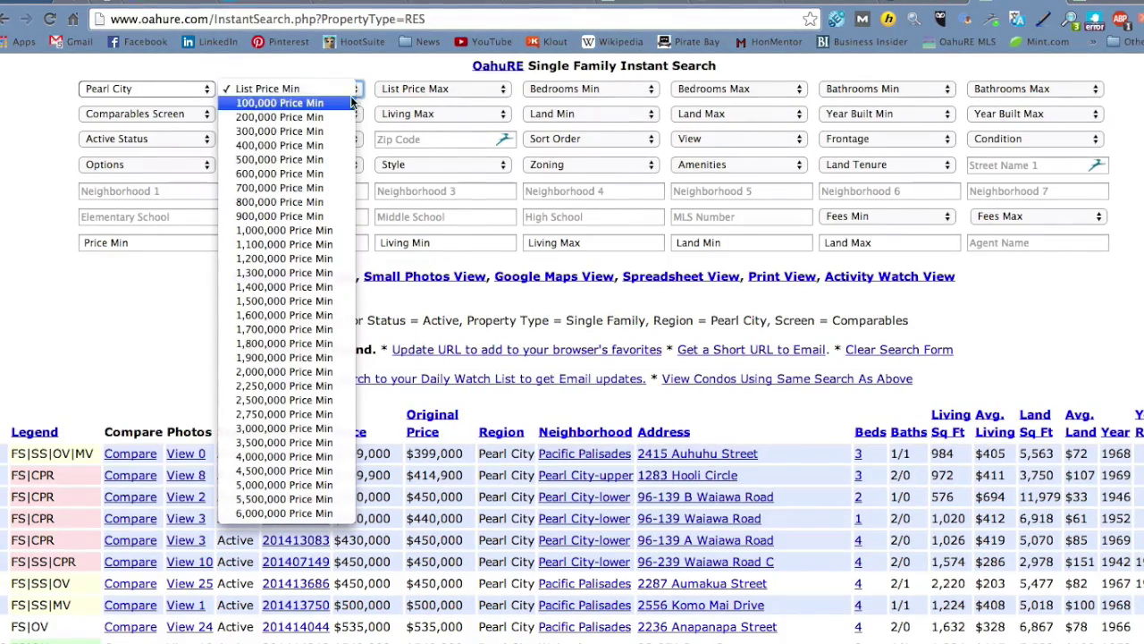
click(332, 187)
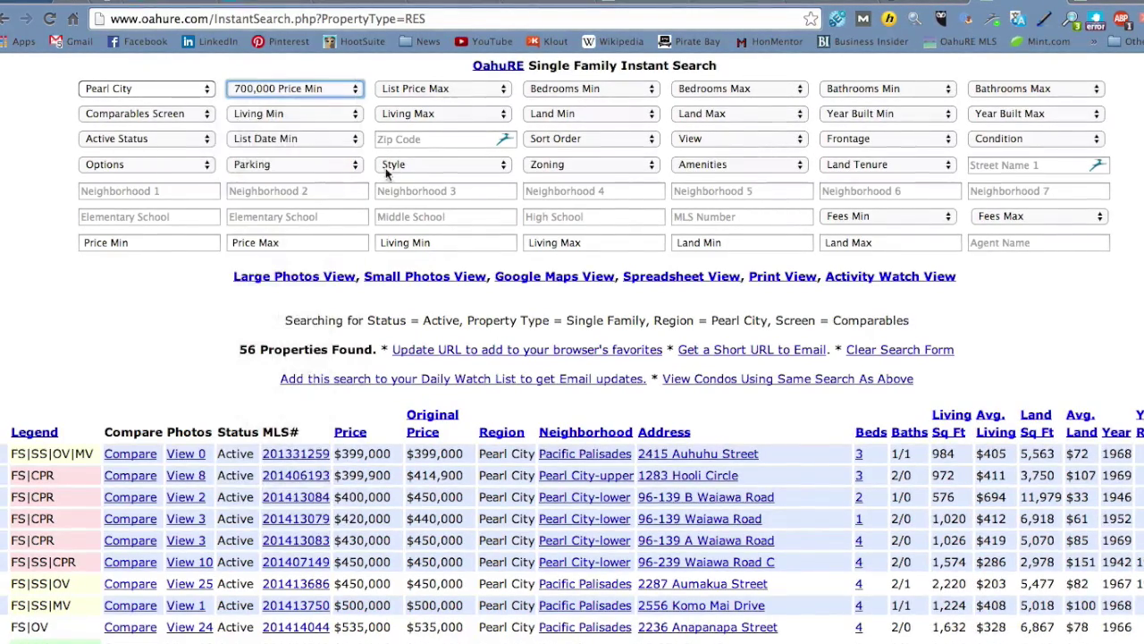
click(478, 90)
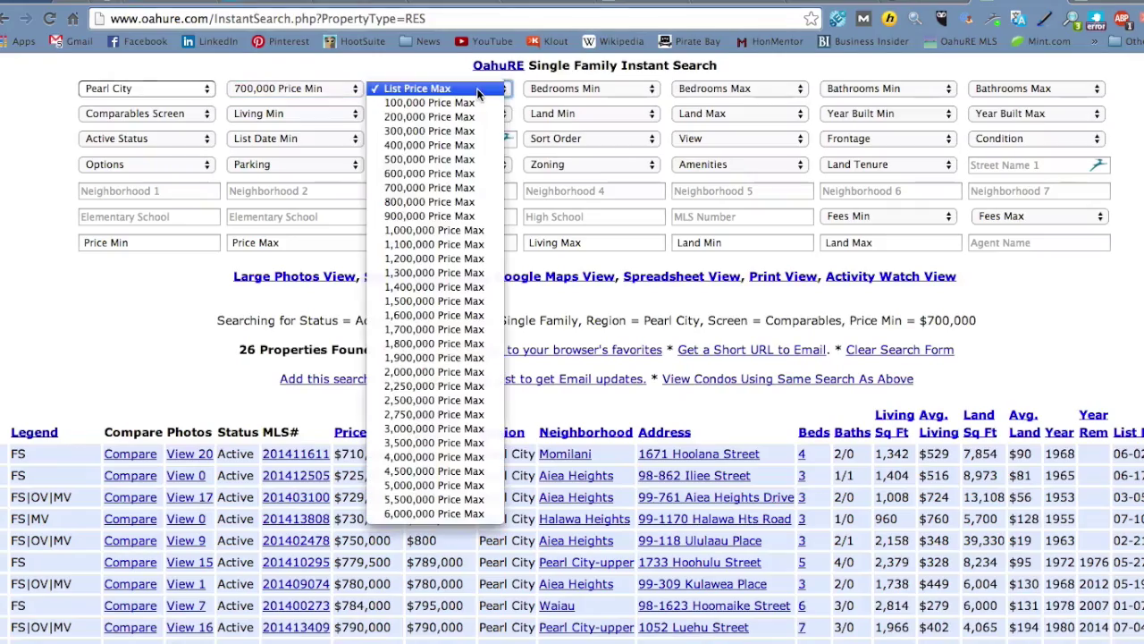
click(437, 201)
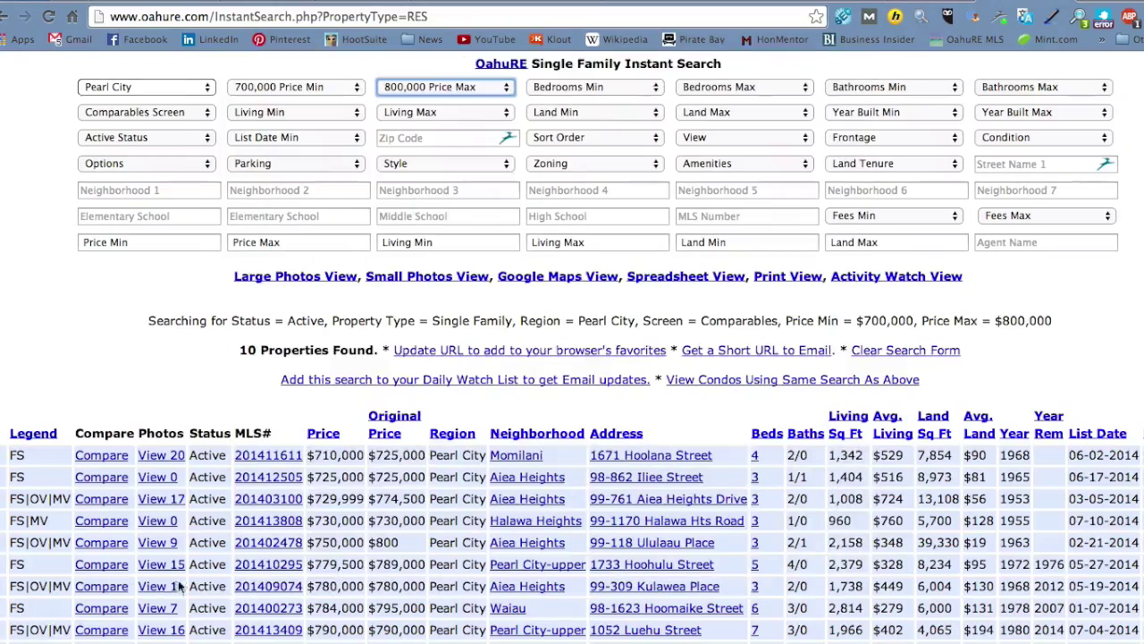
mouse_move(265, 590)
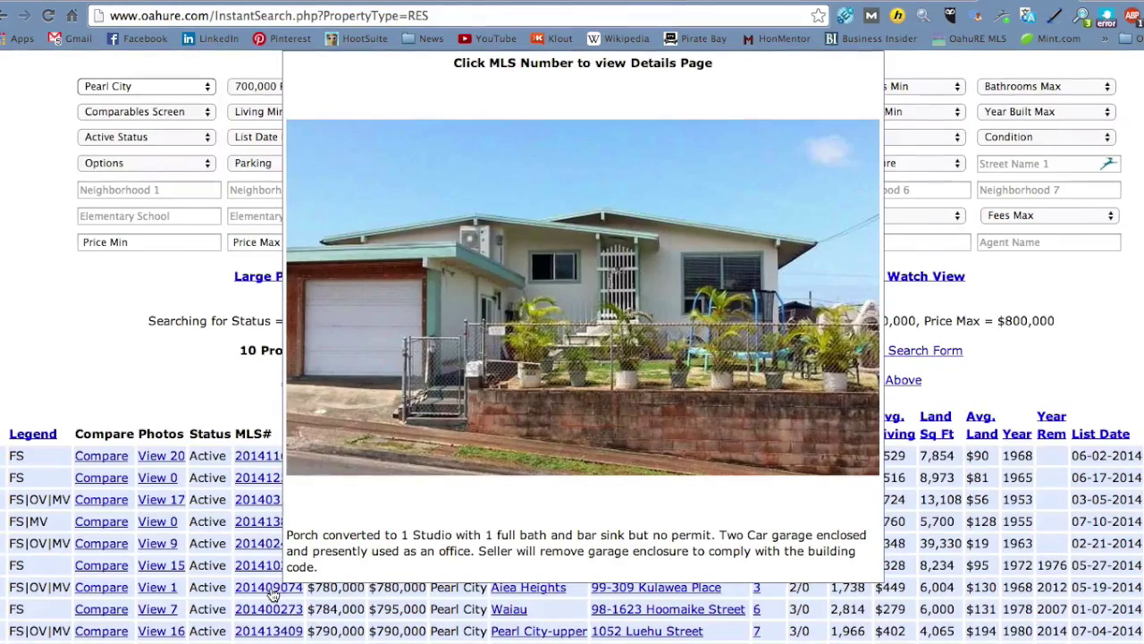
click(272, 590)
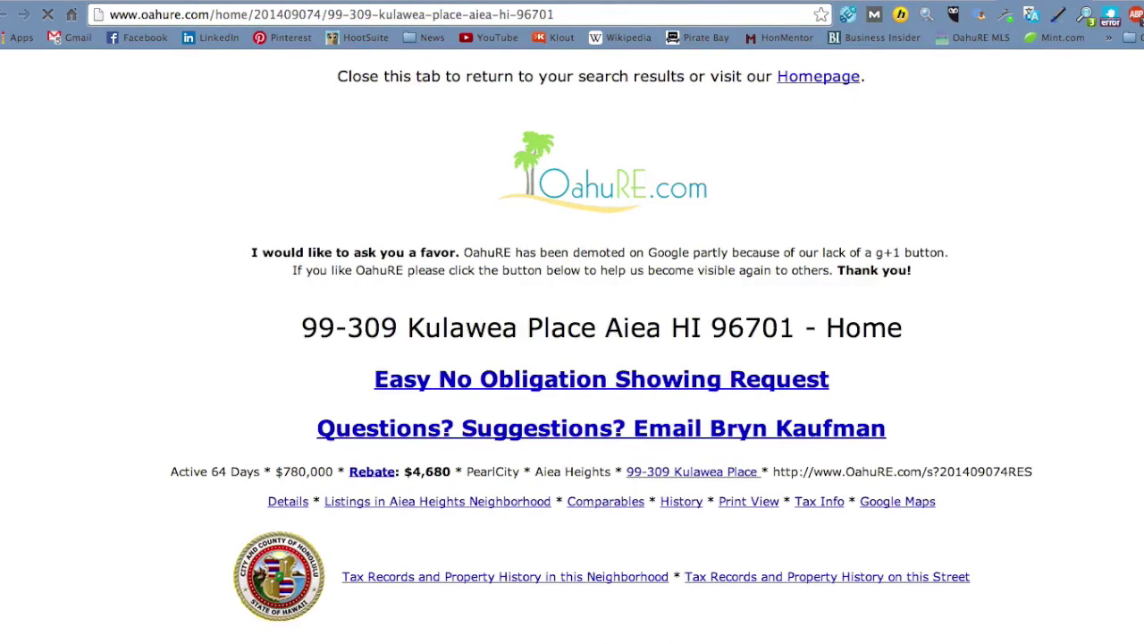
scroll(1049, 299, down, 10)
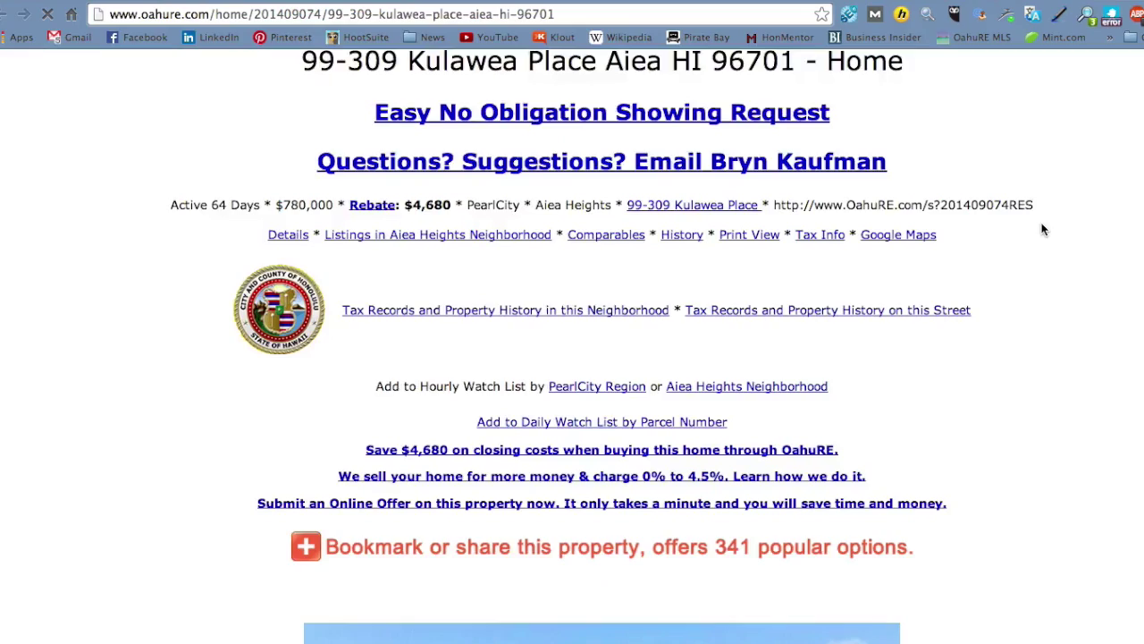
scroll(1042, 230, down, 15)
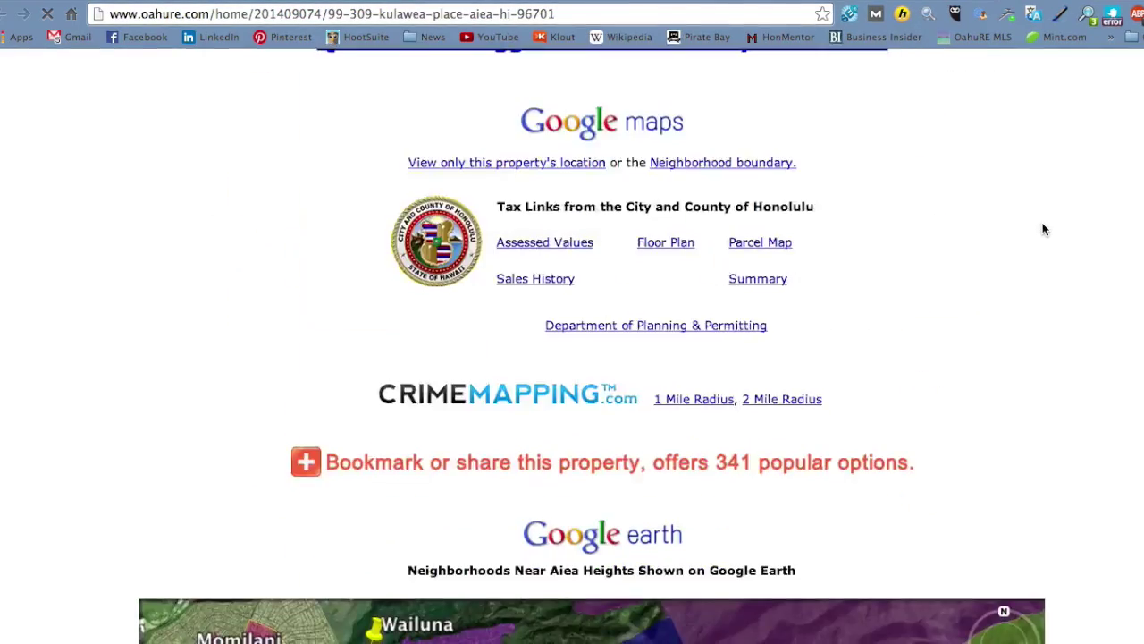
scroll(1043, 230, down, 15)
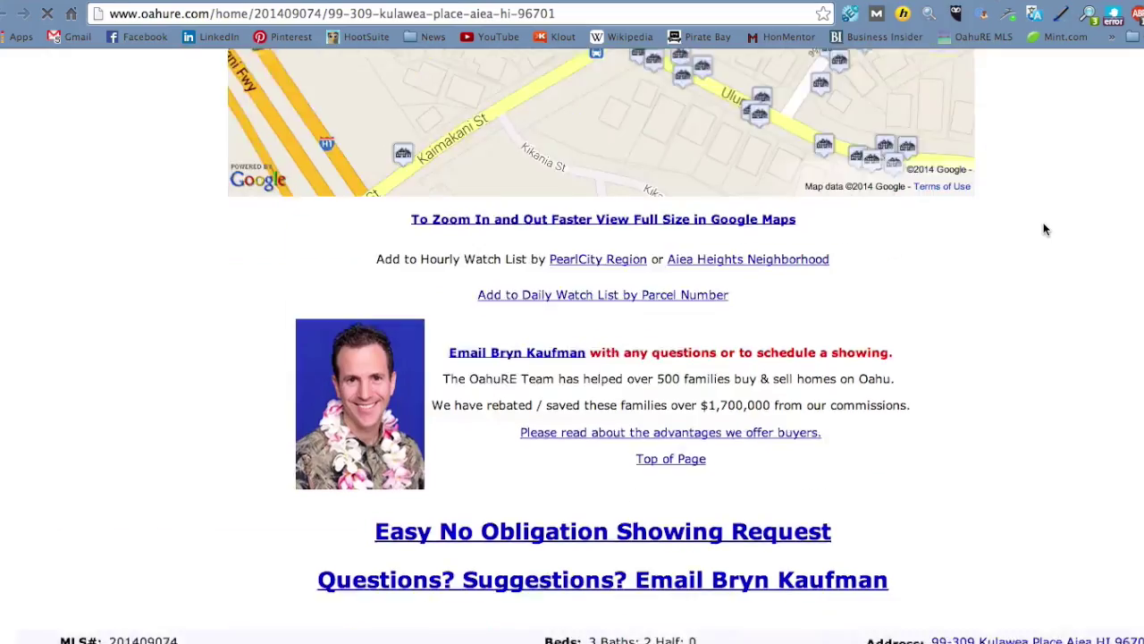
scroll(1044, 229, down, 10)
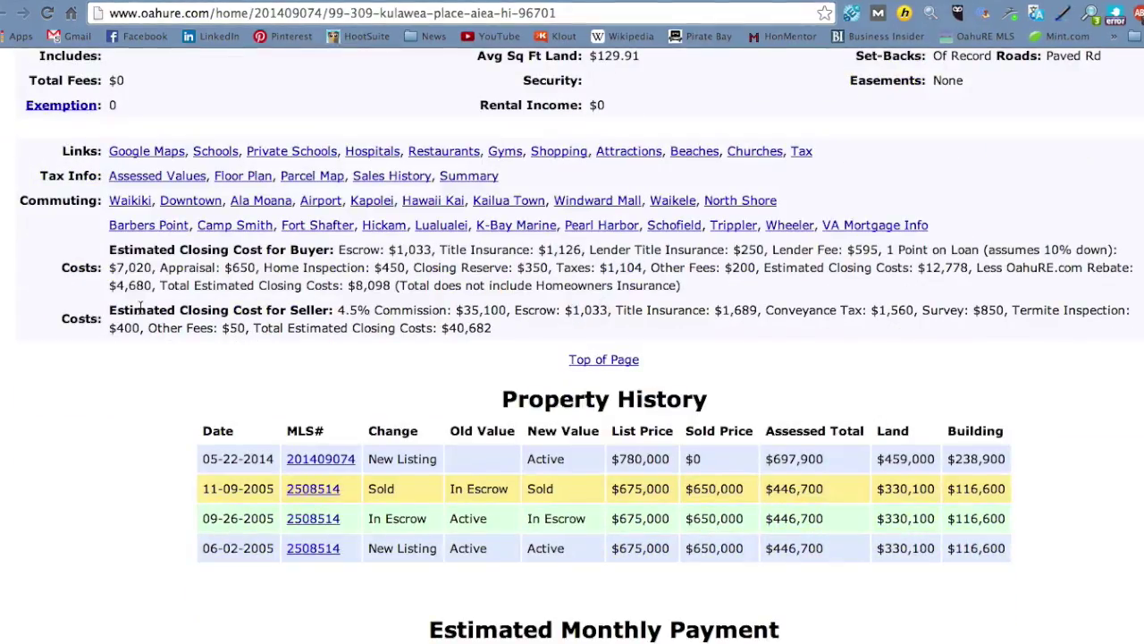
Step: Highlight the seller's 4.5% commission, escrow and conveyance tax estimates
drag(111, 310, 332, 314)
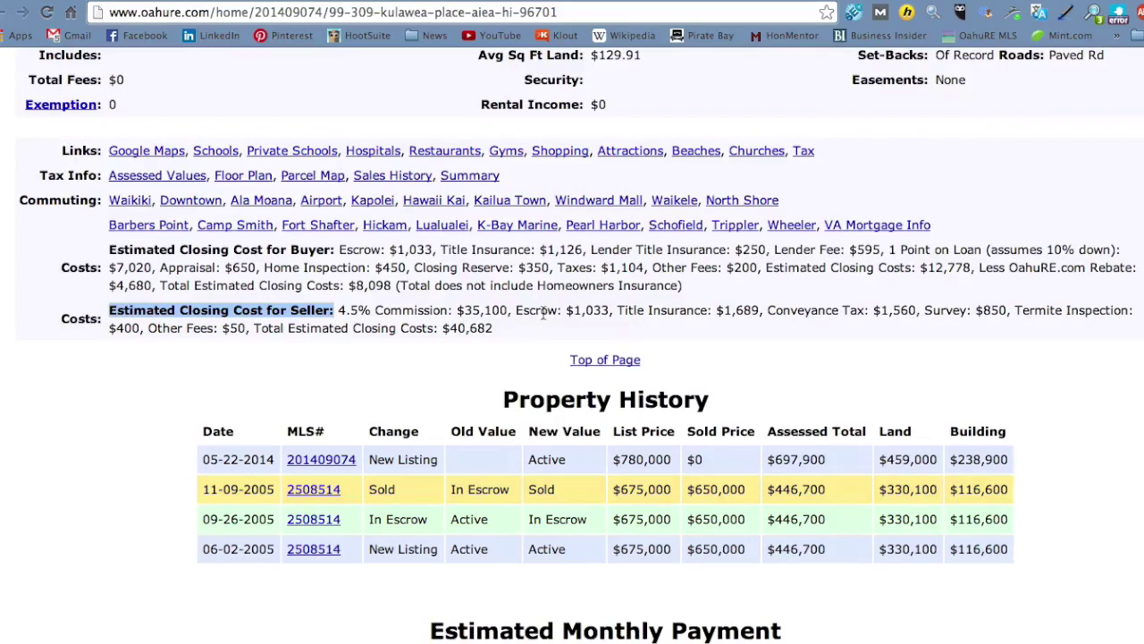
drag(339, 310, 390, 311)
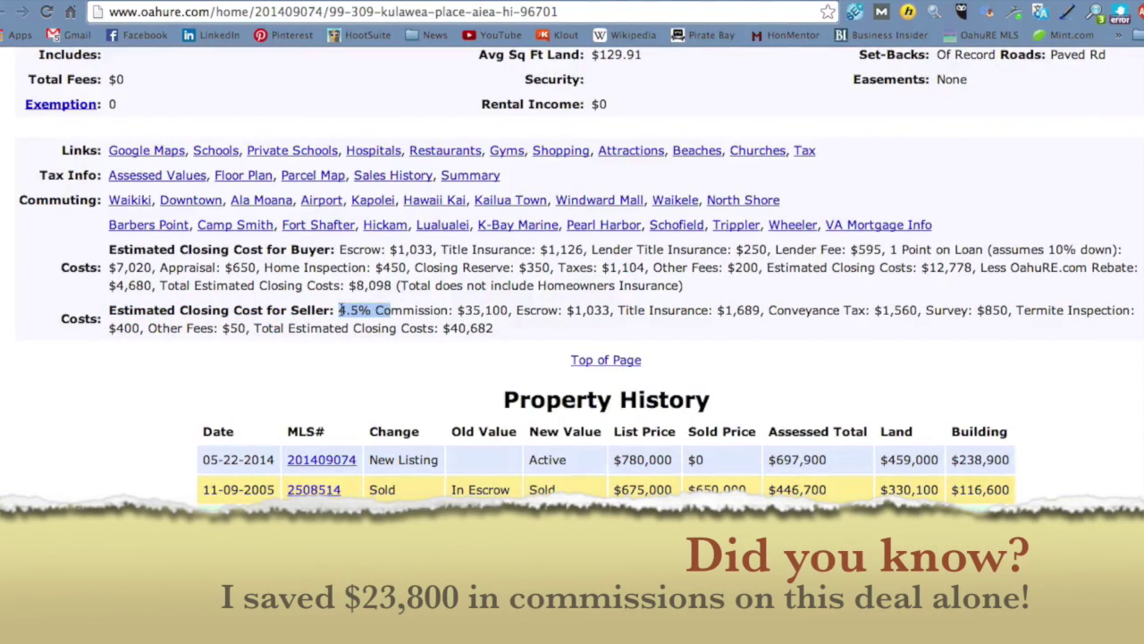
click(336, 310)
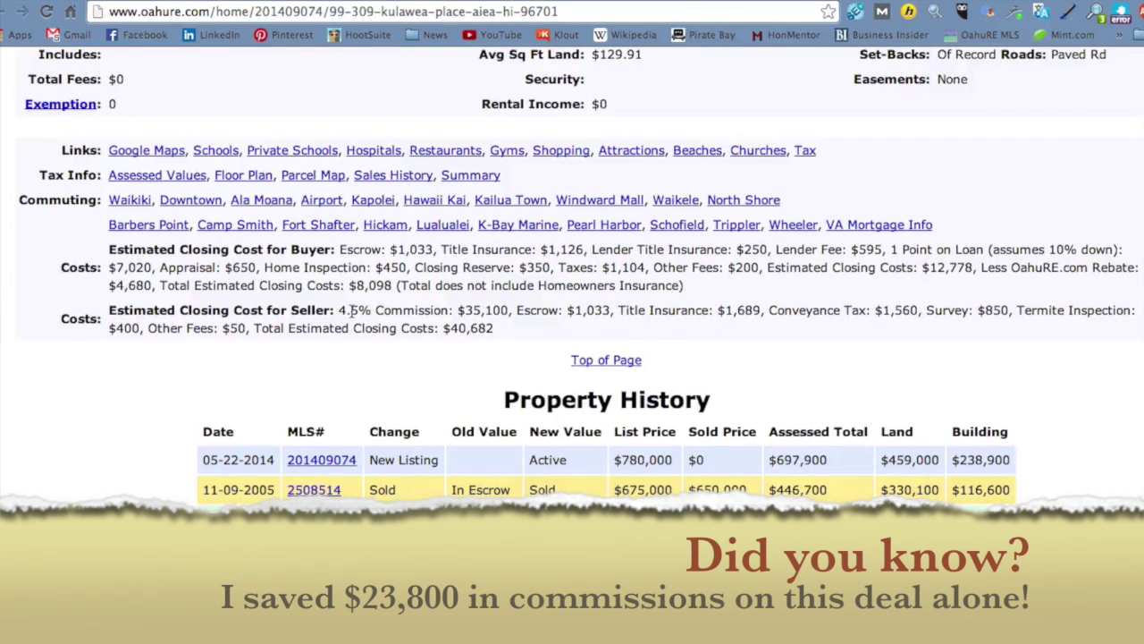
drag(340, 310, 359, 309)
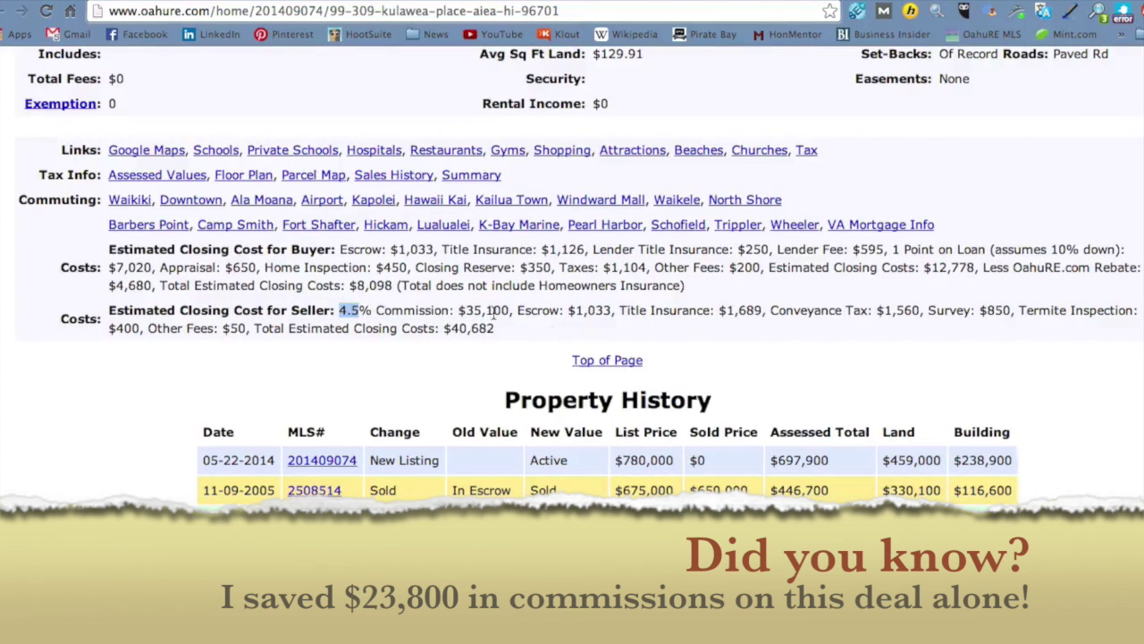
drag(518, 310, 1019, 310)
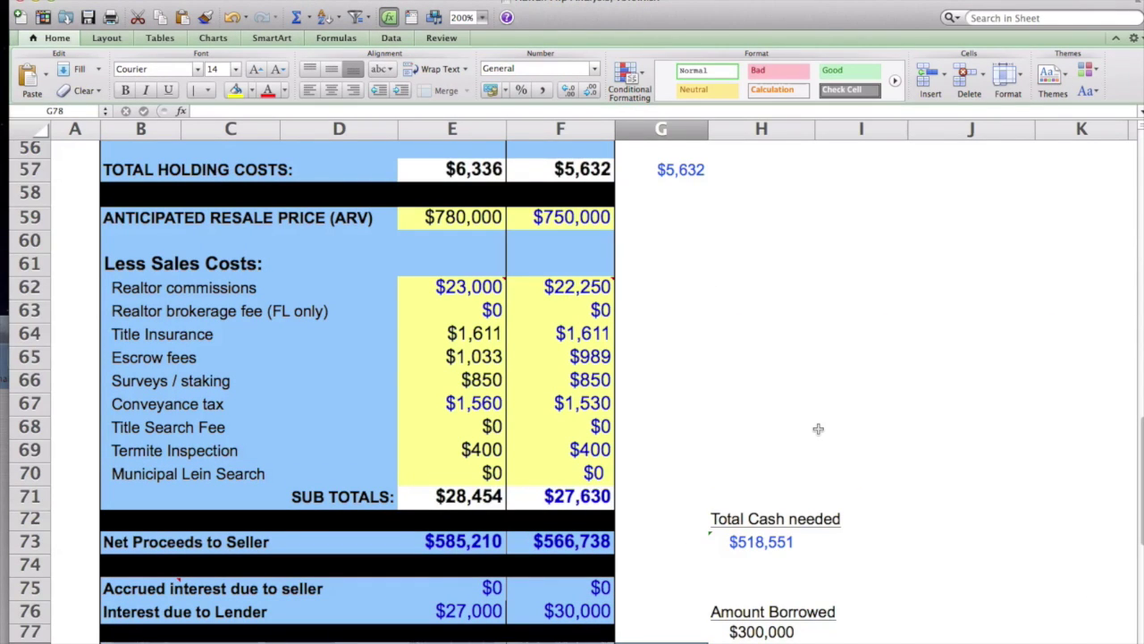
Step: Review the $1,033 escrow and $1,560 conveyance tax, then check E76's $27,000 lender interest
scroll(695, 329, down, 1)
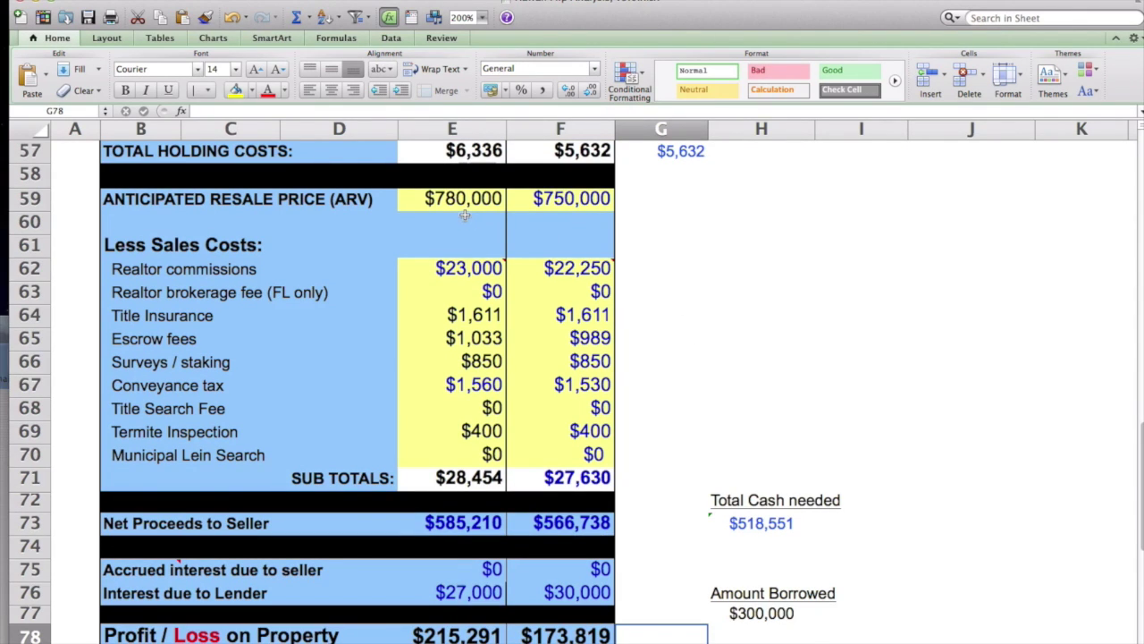
mouse_move(469, 271)
scroll(490, 408, down, 3)
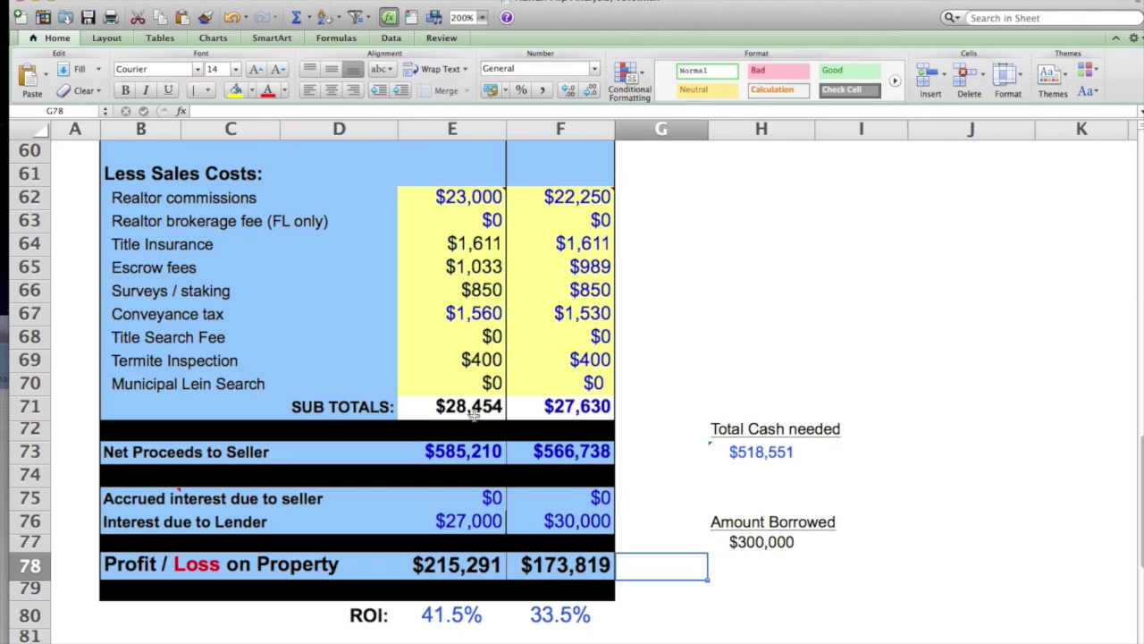
scroll(474, 409, down, 2)
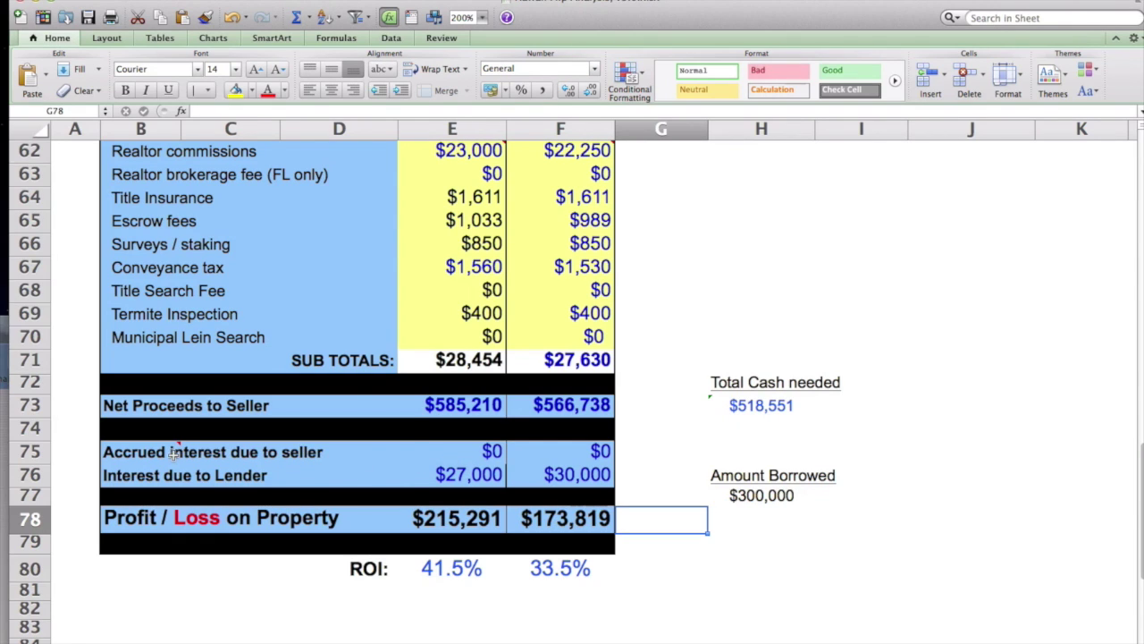
mouse_move(169, 451)
click(453, 474)
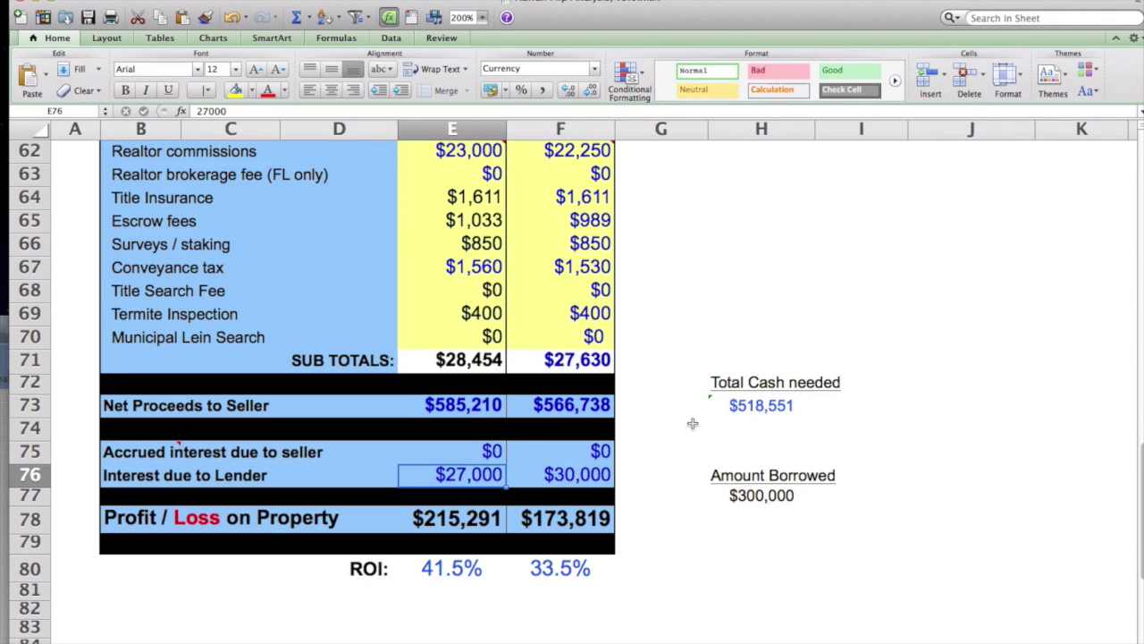
scroll(691, 423, up, 3)
scroll(692, 423, up, 10)
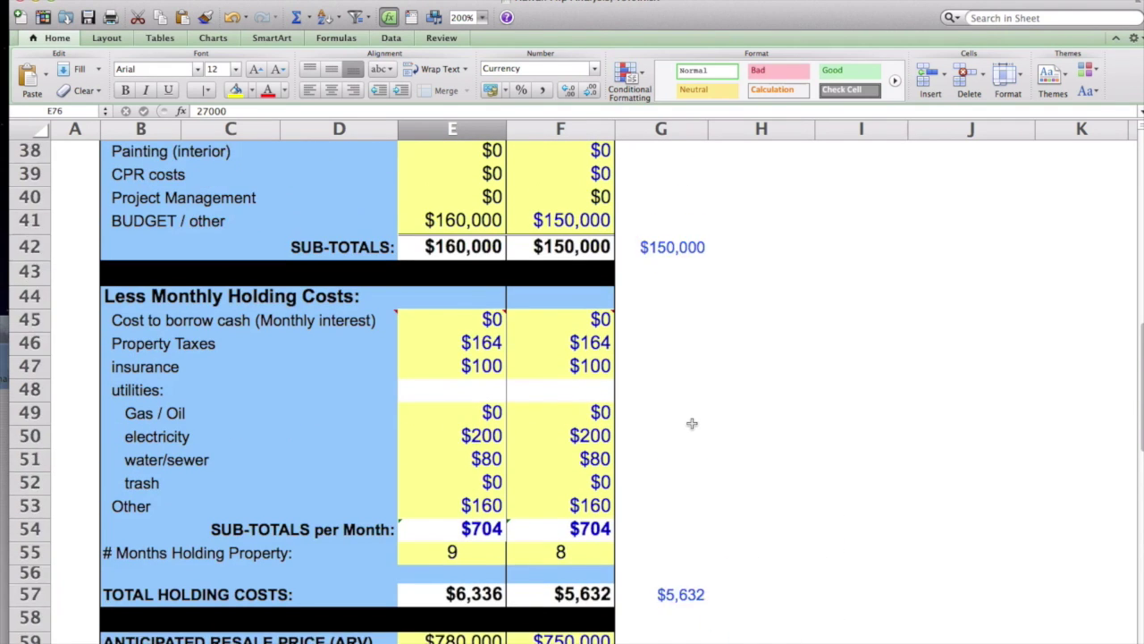
scroll(706, 165, up, 6)
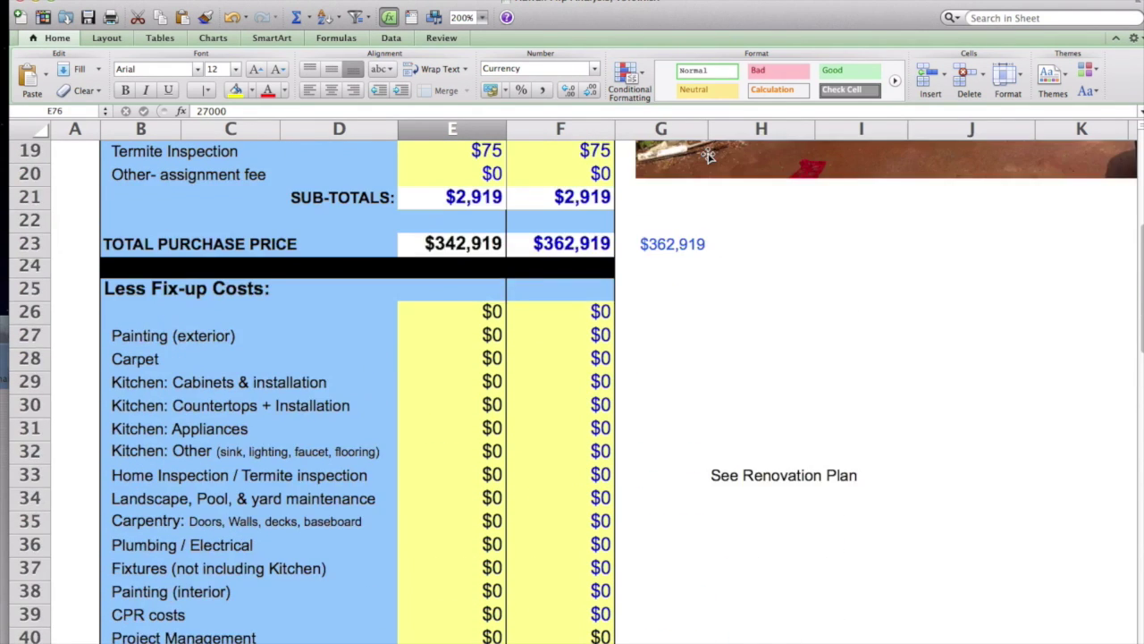
scroll(707, 166, down, 2)
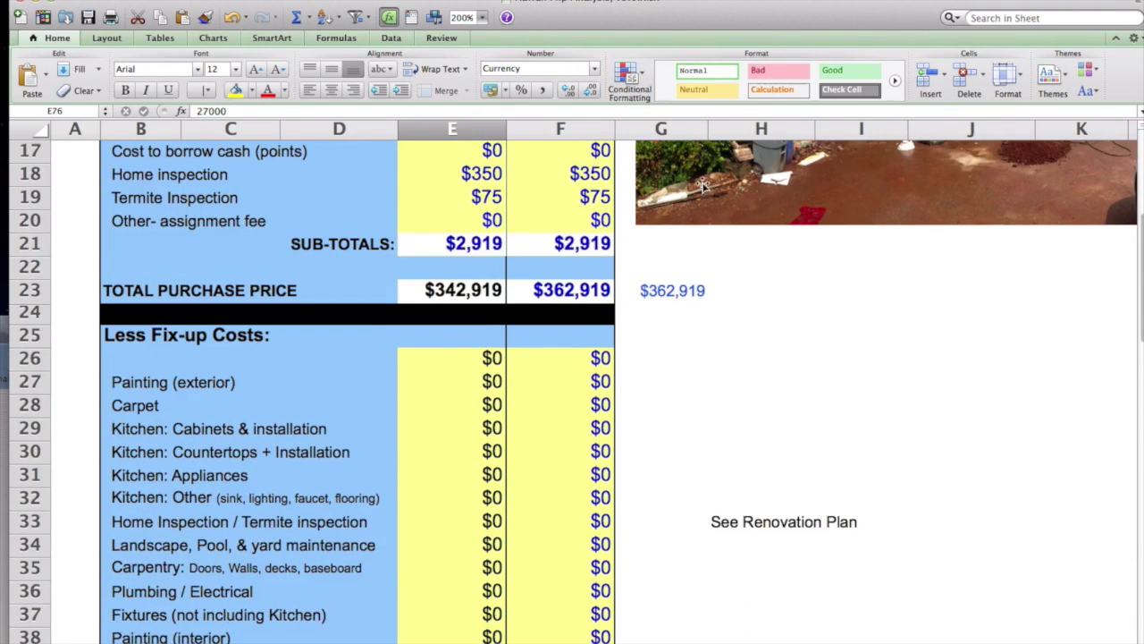
click(660, 292)
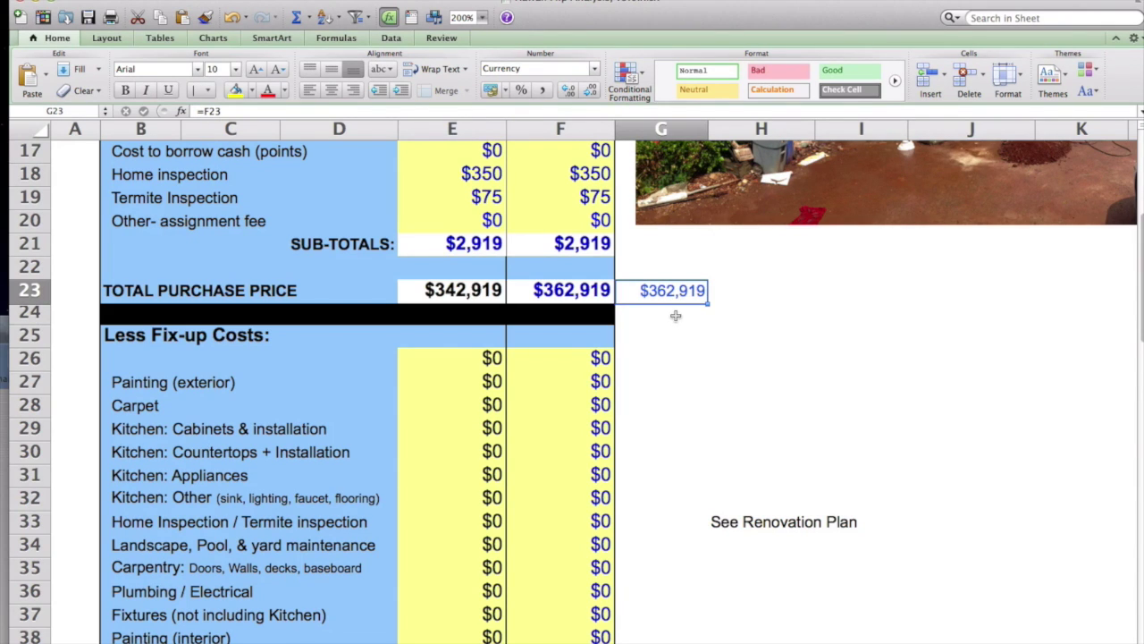
scroll(675, 316, down, 10)
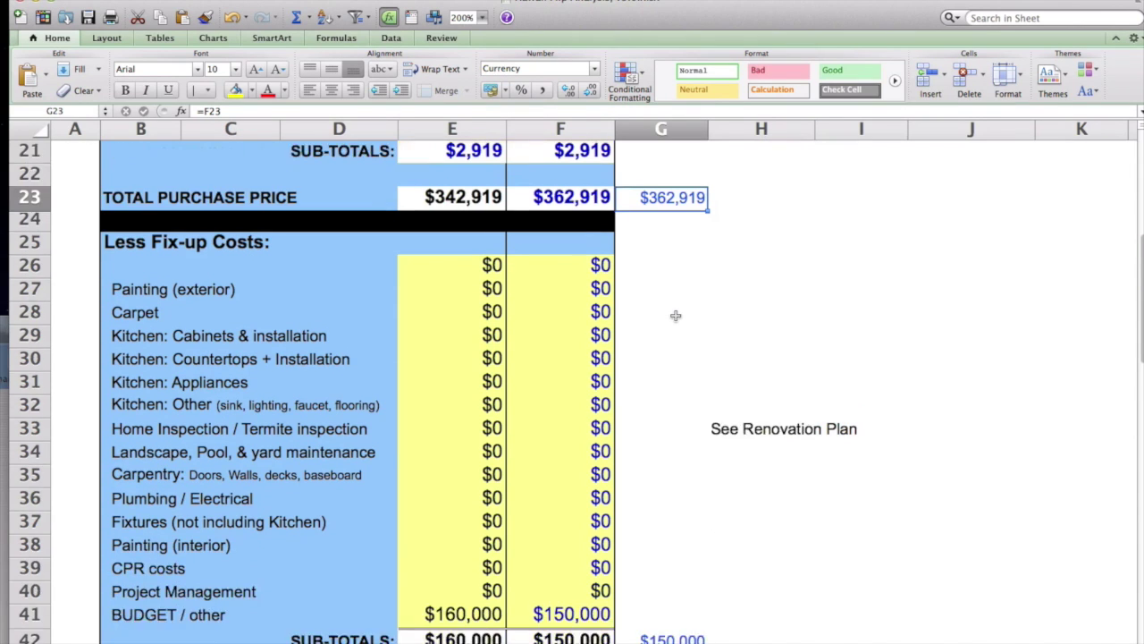
click(675, 340)
scroll(699, 393, down, 5)
scroll(704, 391, down, 1)
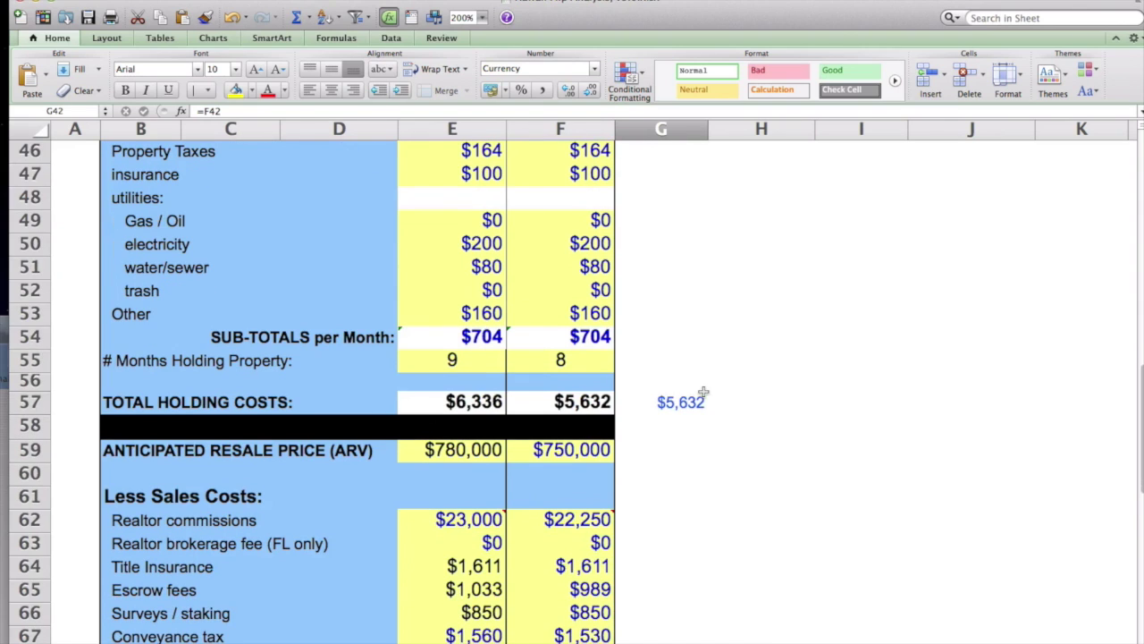
click(682, 410)
scroll(712, 475, down, 8)
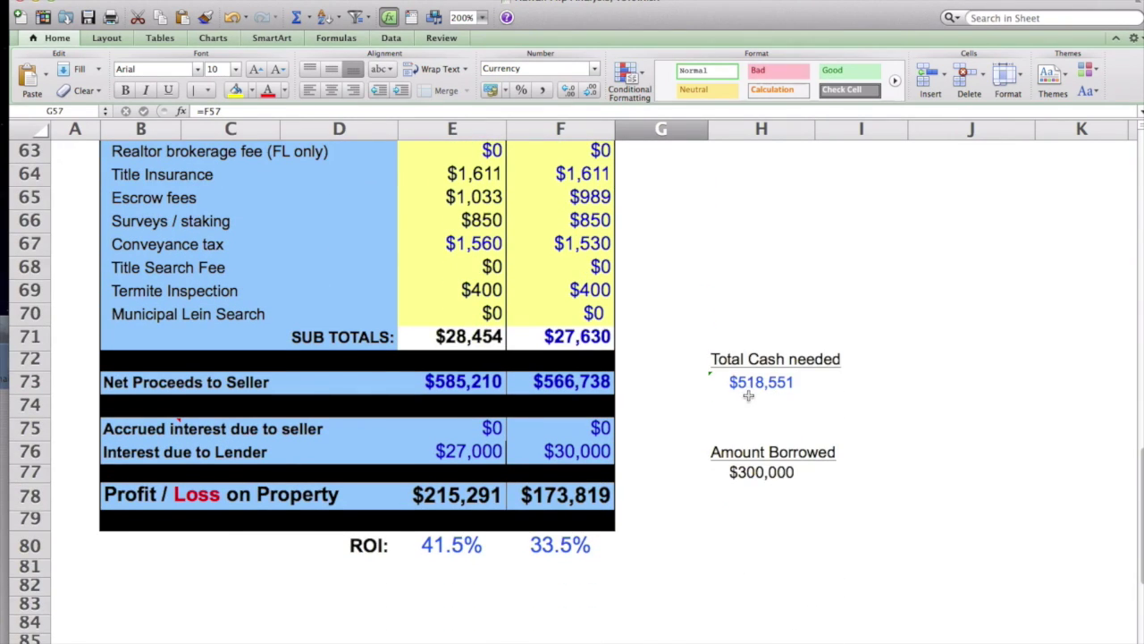
click(749, 400)
click(766, 384)
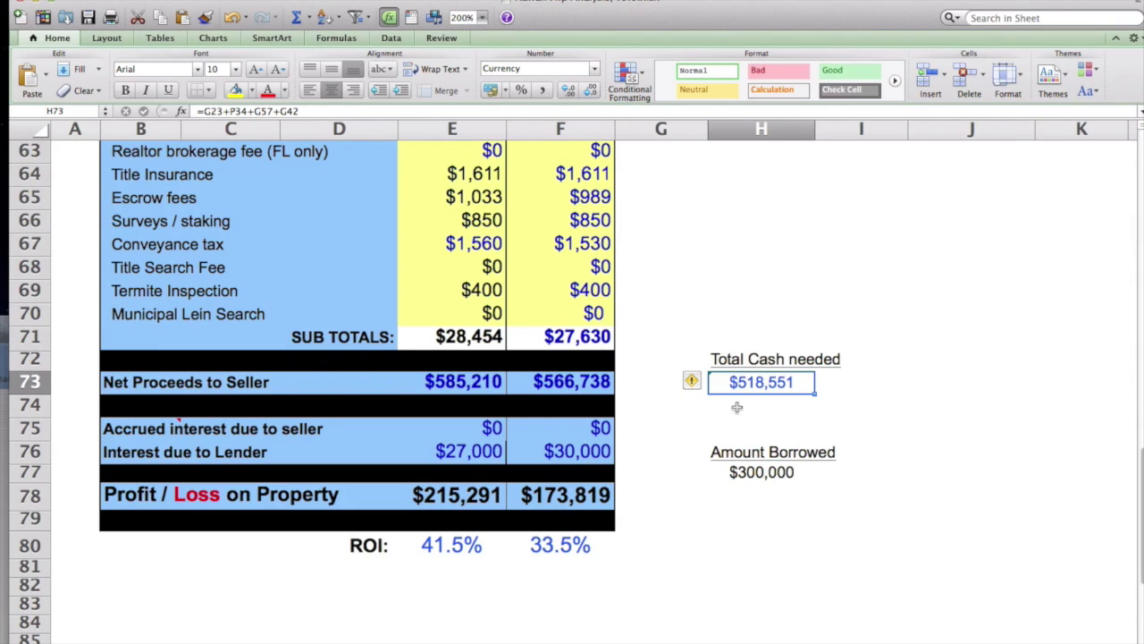
Step: Review Amount Borrowed, Scenario A's lender interest and its months of holding
click(779, 473)
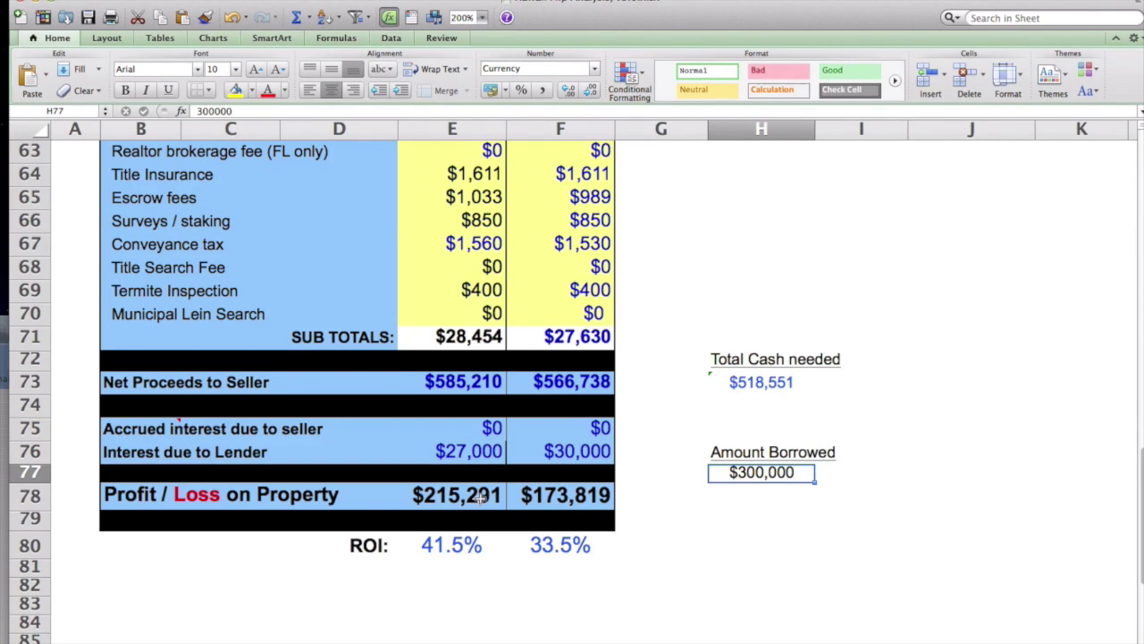
click(485, 452)
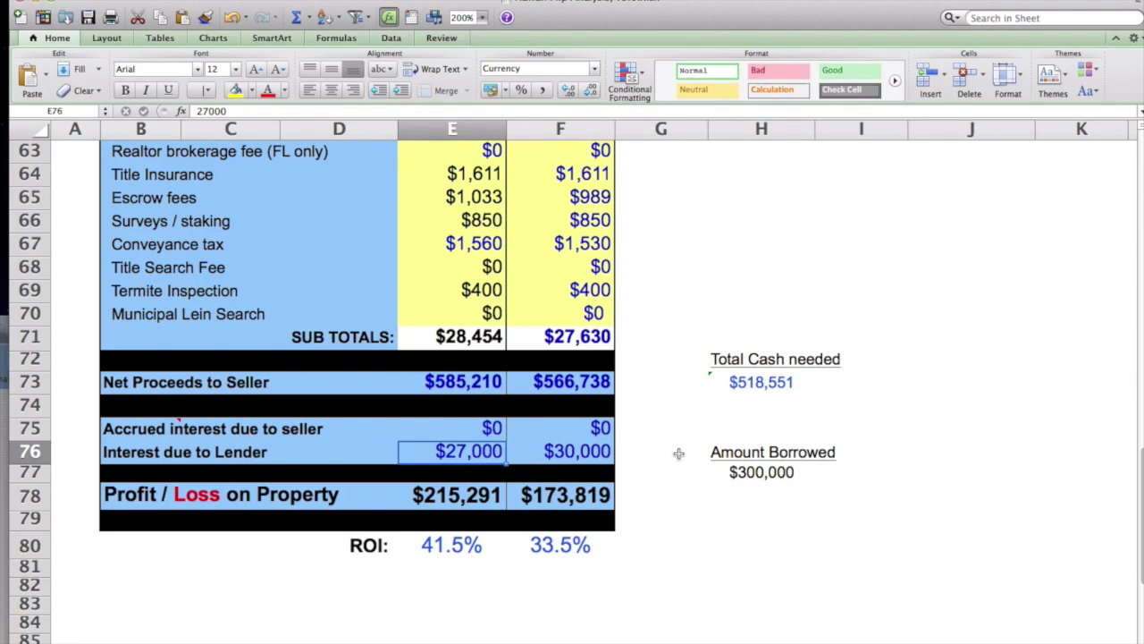
scroll(679, 453, up, 1)
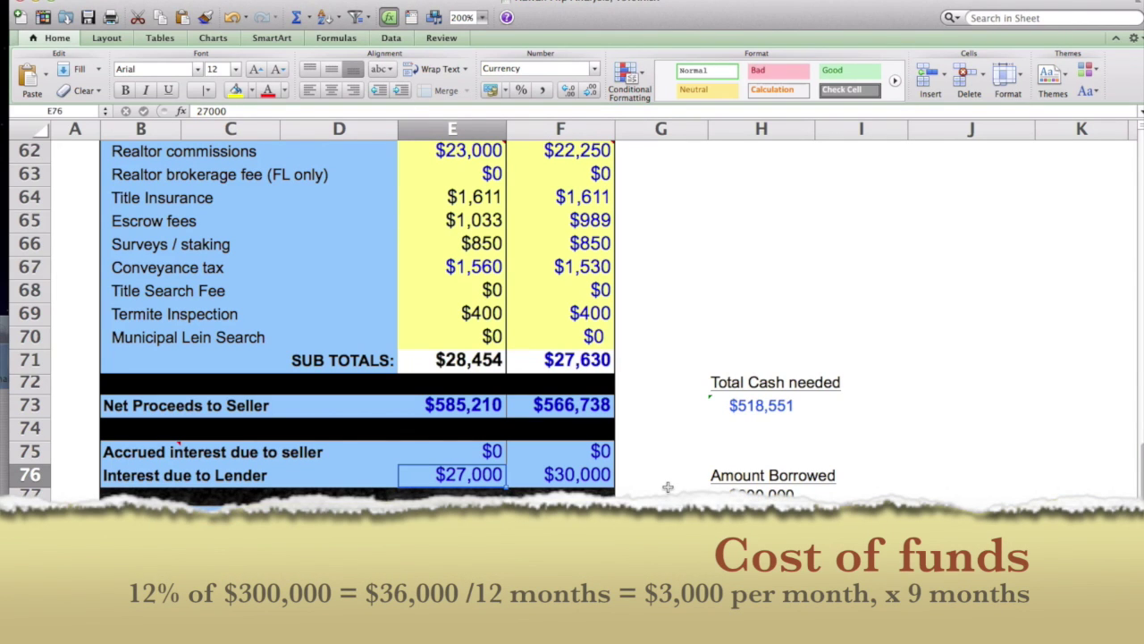
scroll(667, 465, up, 11)
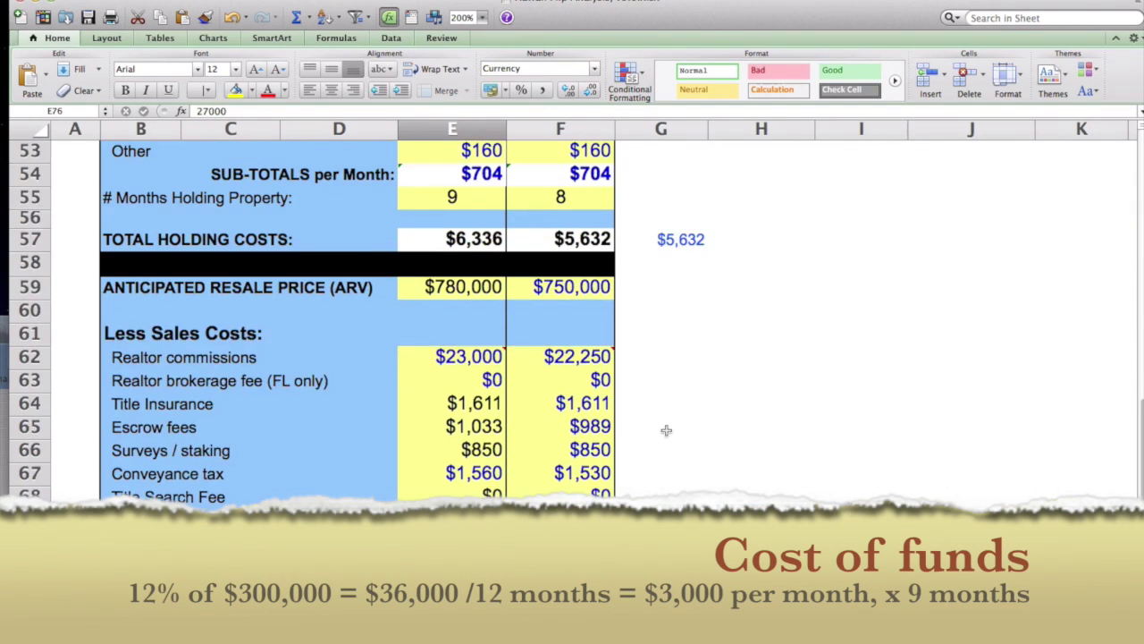
click(475, 245)
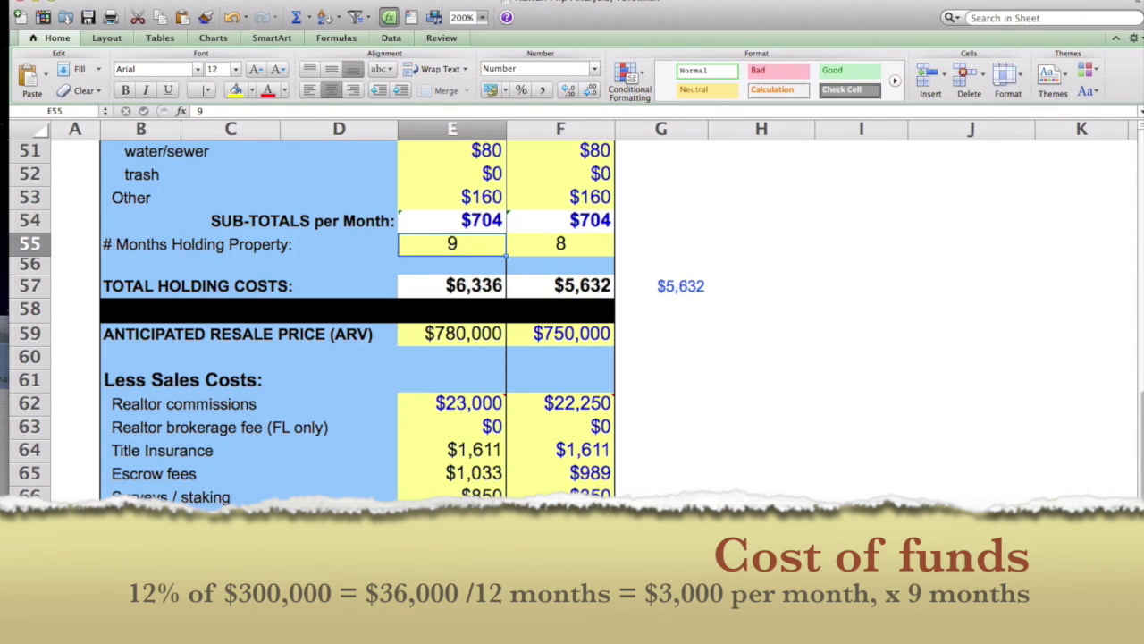
scroll(357, 313, down, 5)
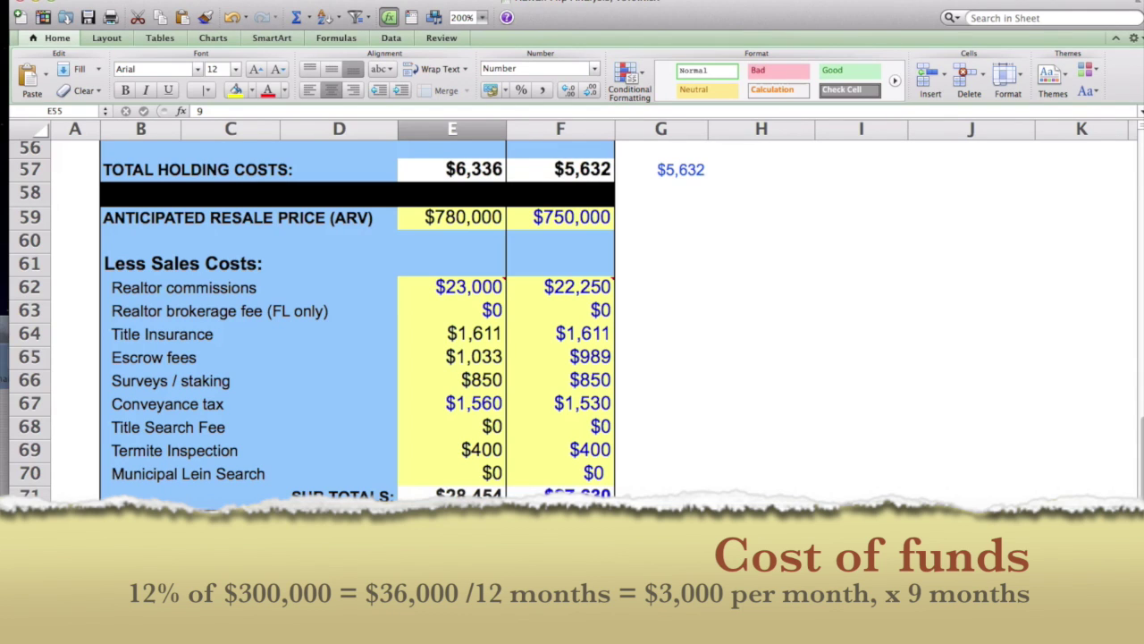
click(452, 611)
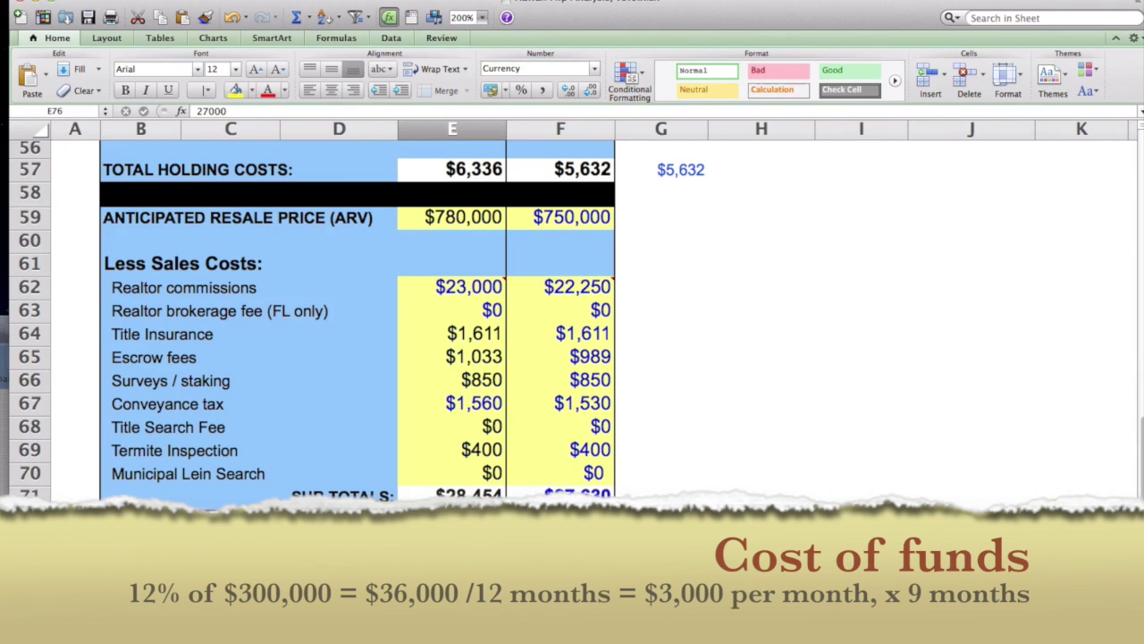
scroll(358, 313, down, 4)
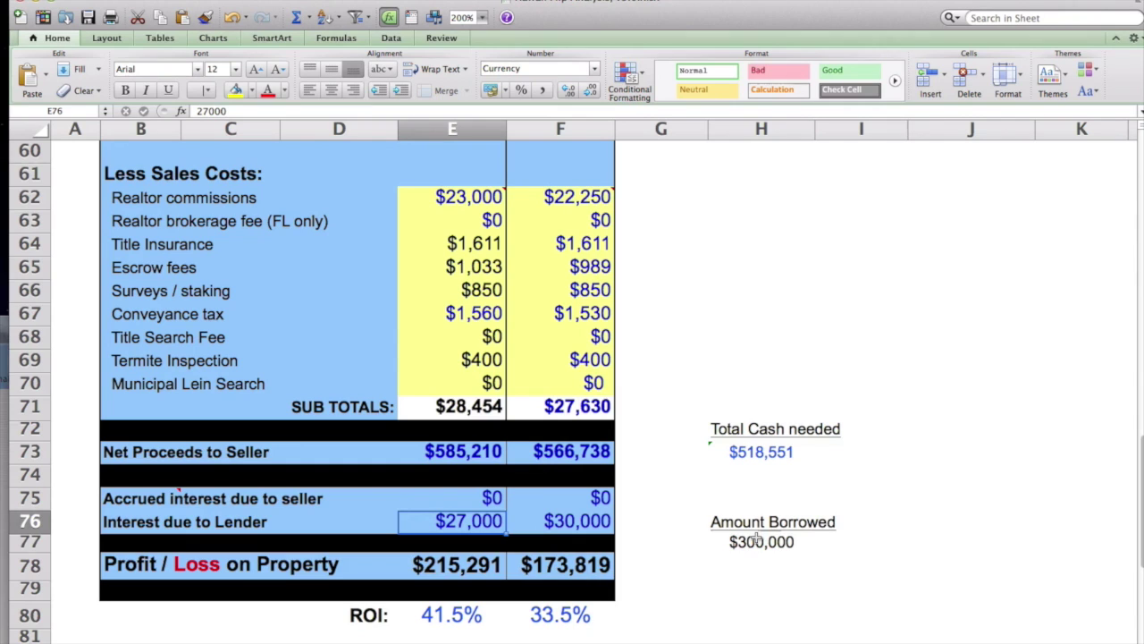
Step: Change Amount Borrowed to $500,000
click(767, 542)
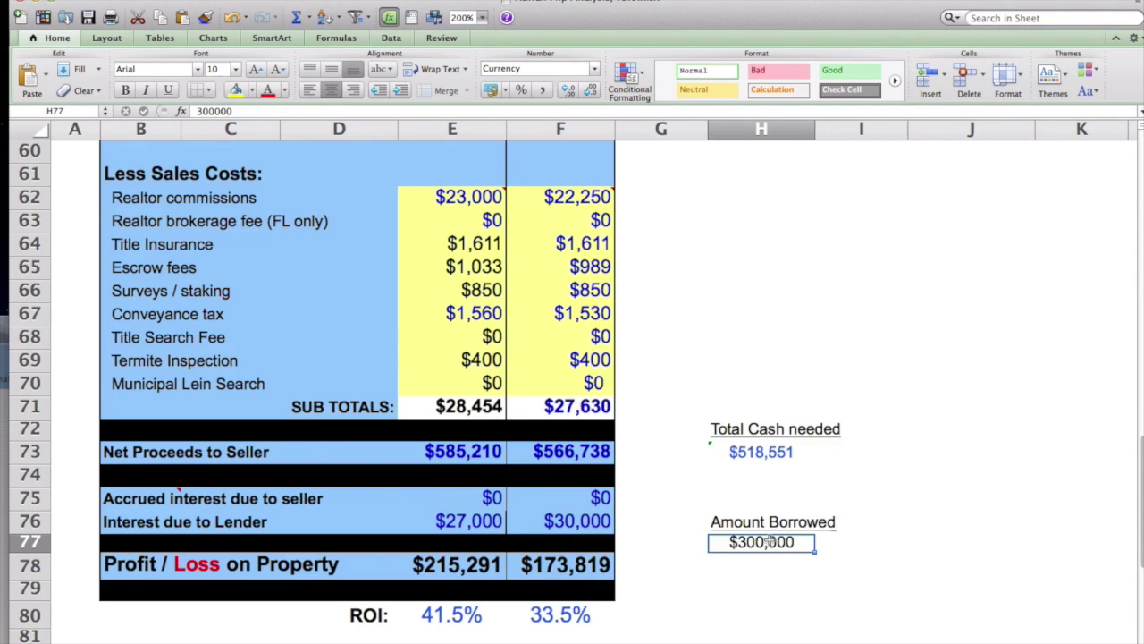
text(50000)
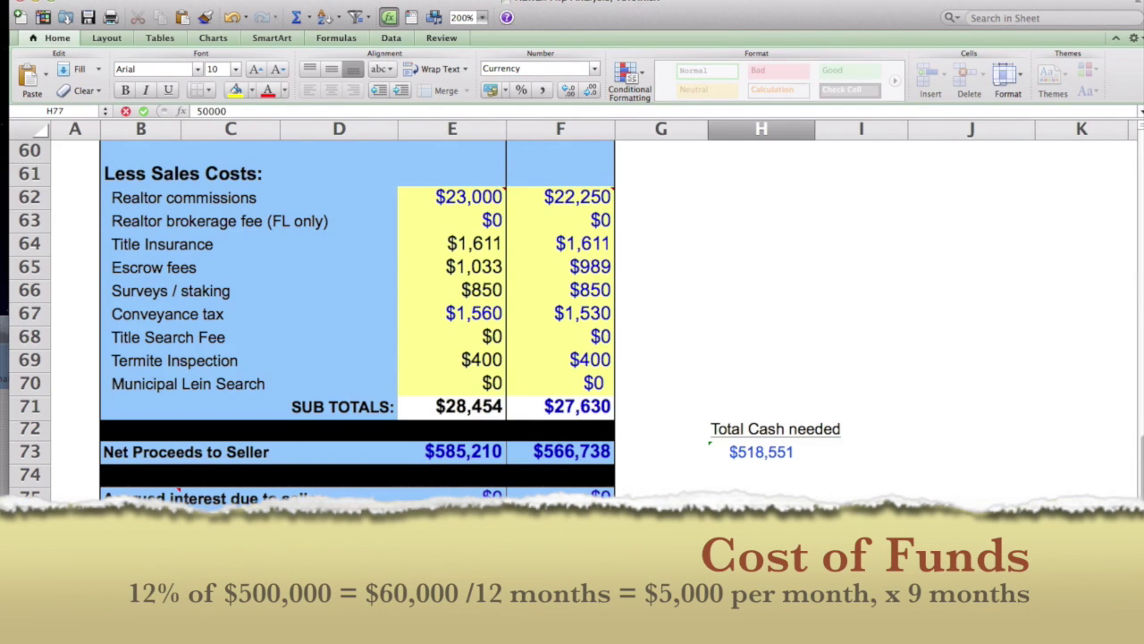
key(Tab)
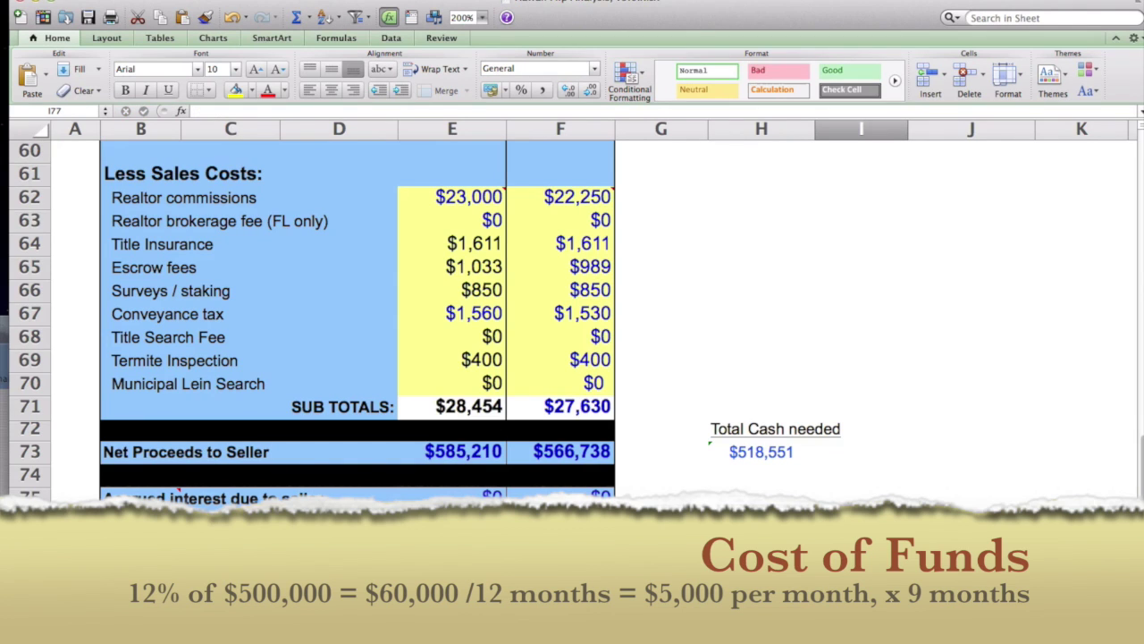
key(Left)
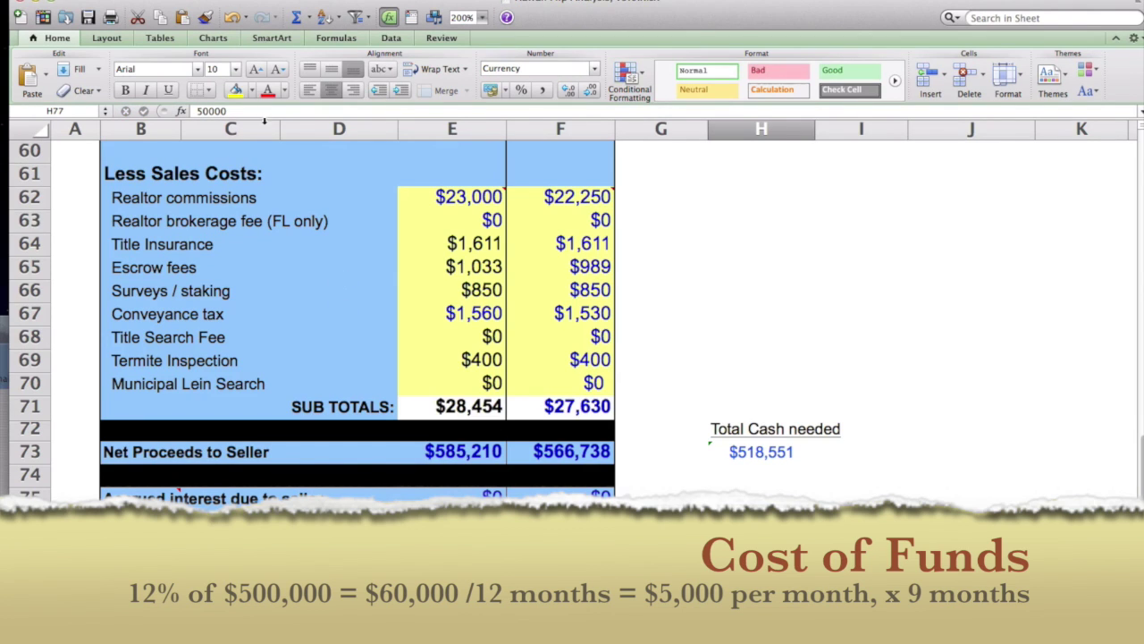
click(257, 109)
text(0)
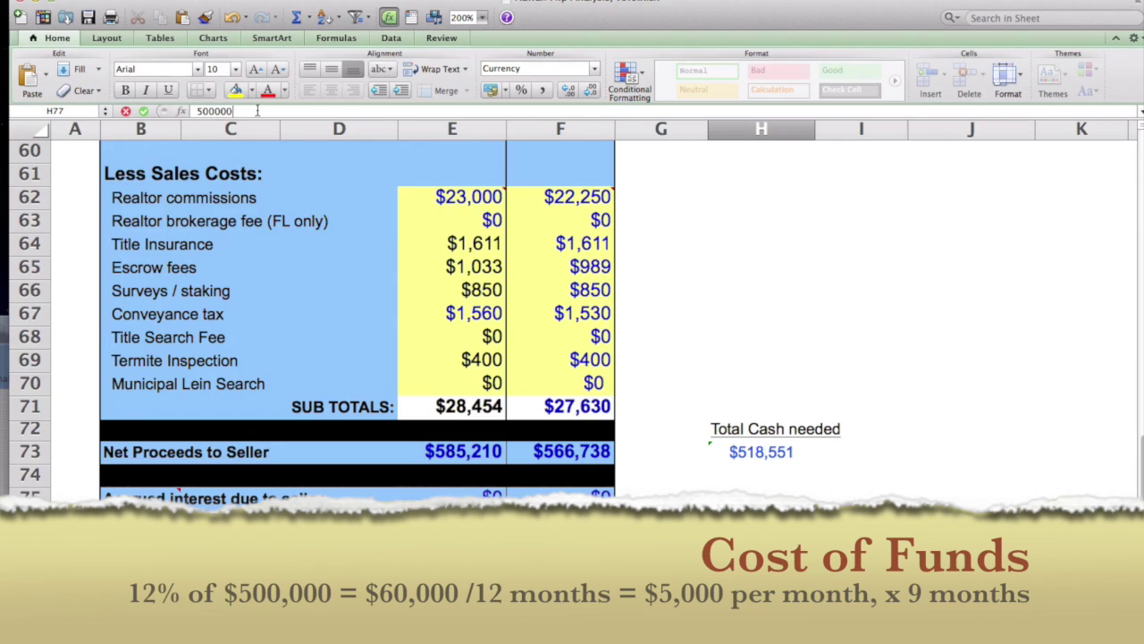
key(Return)
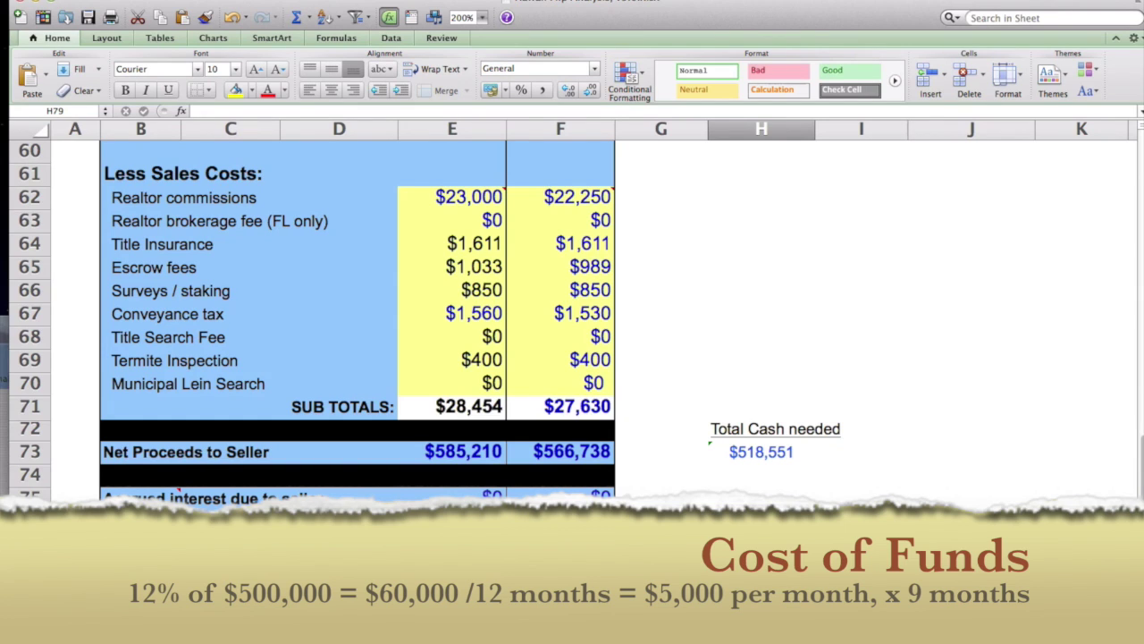
Step: Set Scenario A's interest due to lender to $45,000 and inspect the ROI formula
click(452, 521)
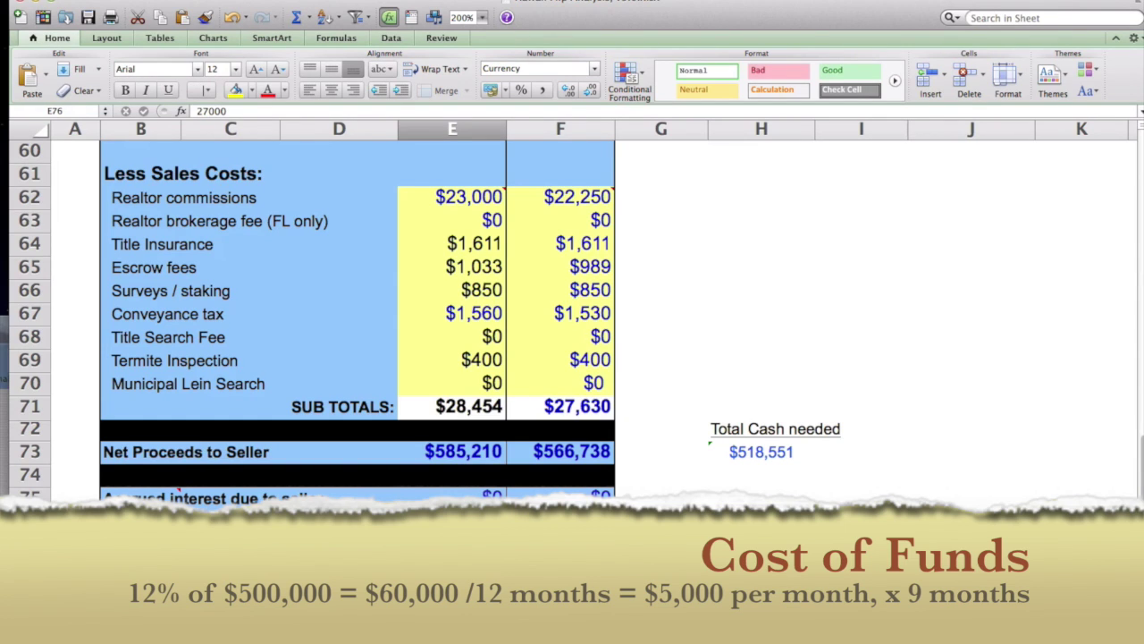
text(45000)
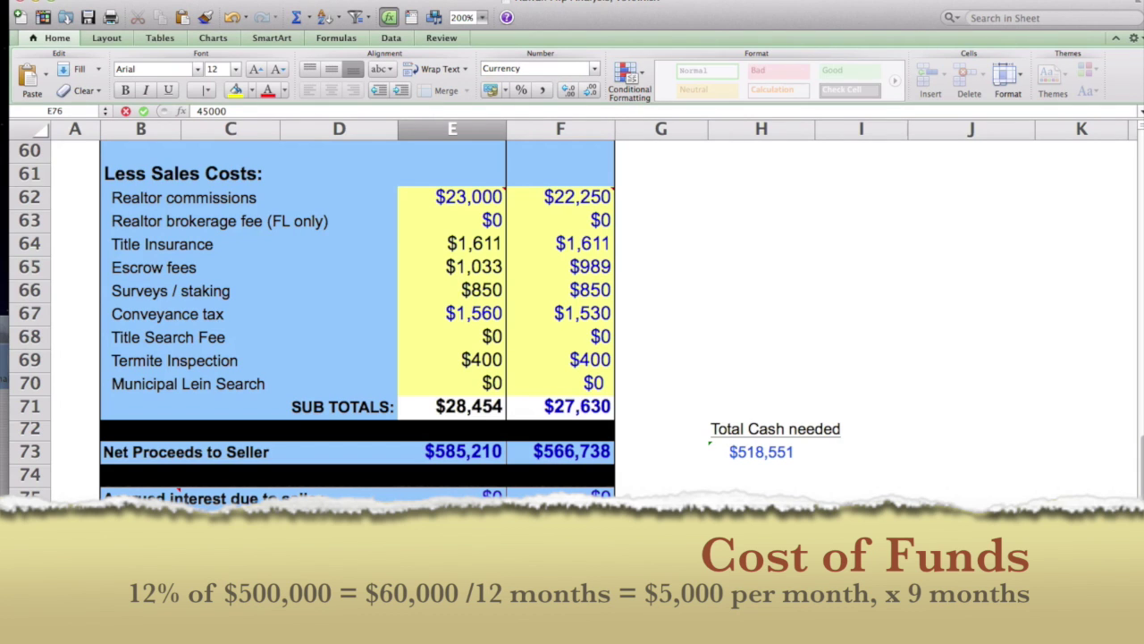
click(661, 591)
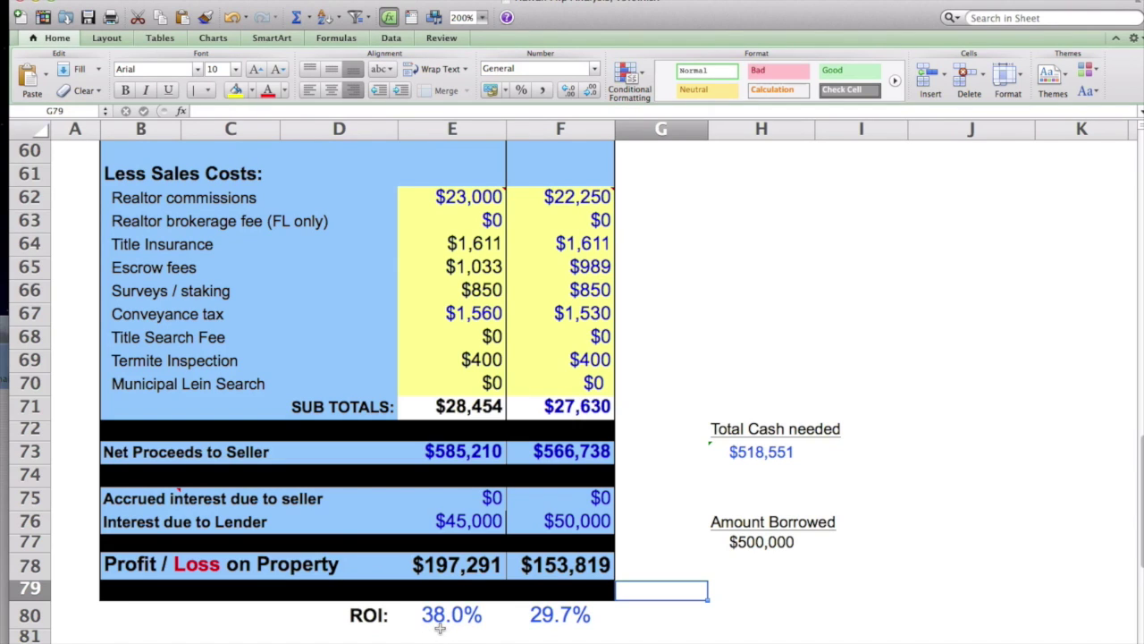
click(440, 629)
click(491, 616)
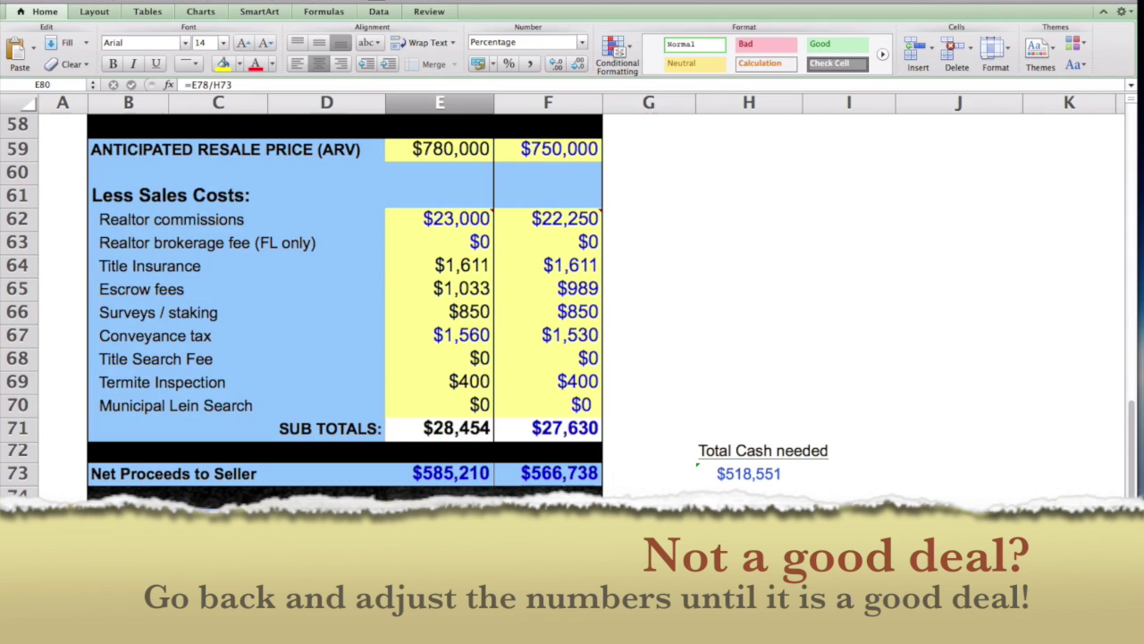
scroll(345, 304, up, 10)
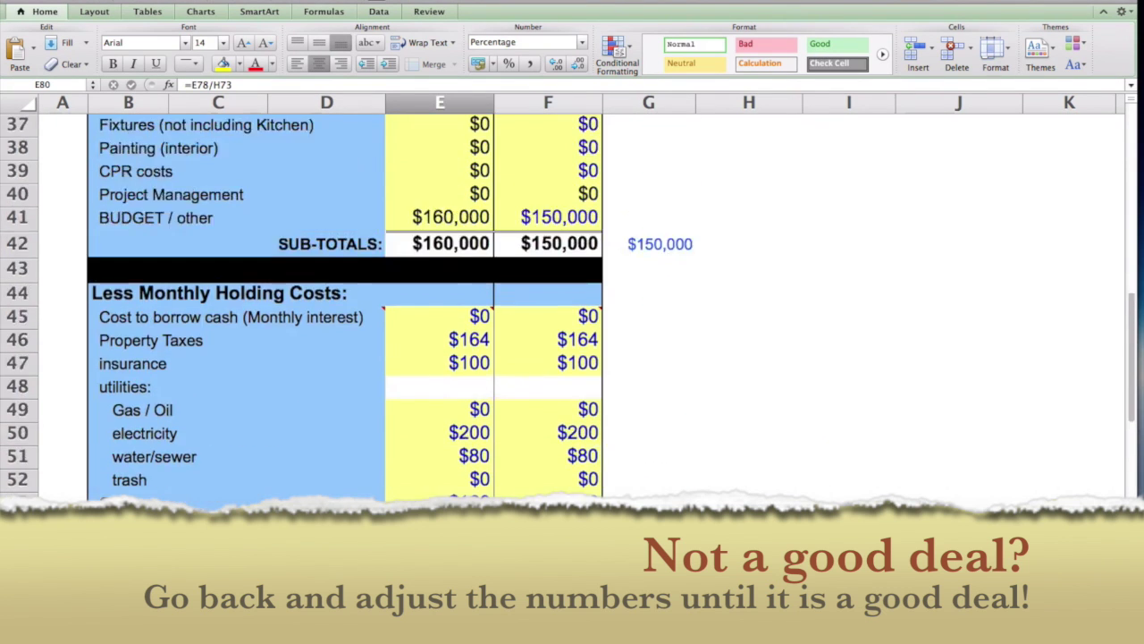
scroll(497, 235, up, 11)
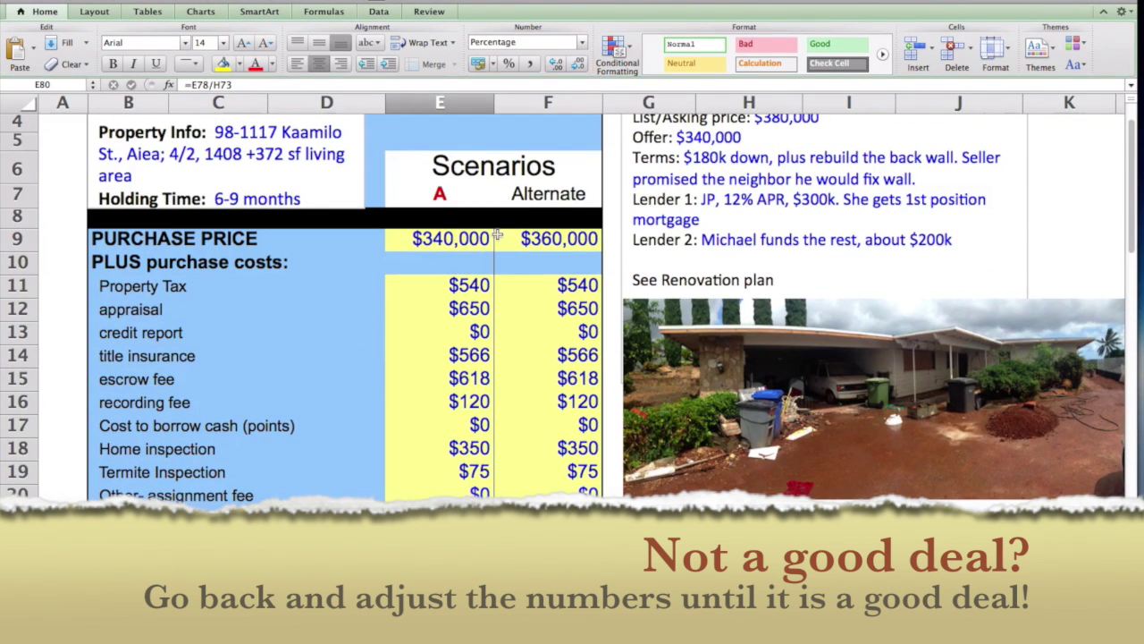
click(455, 238)
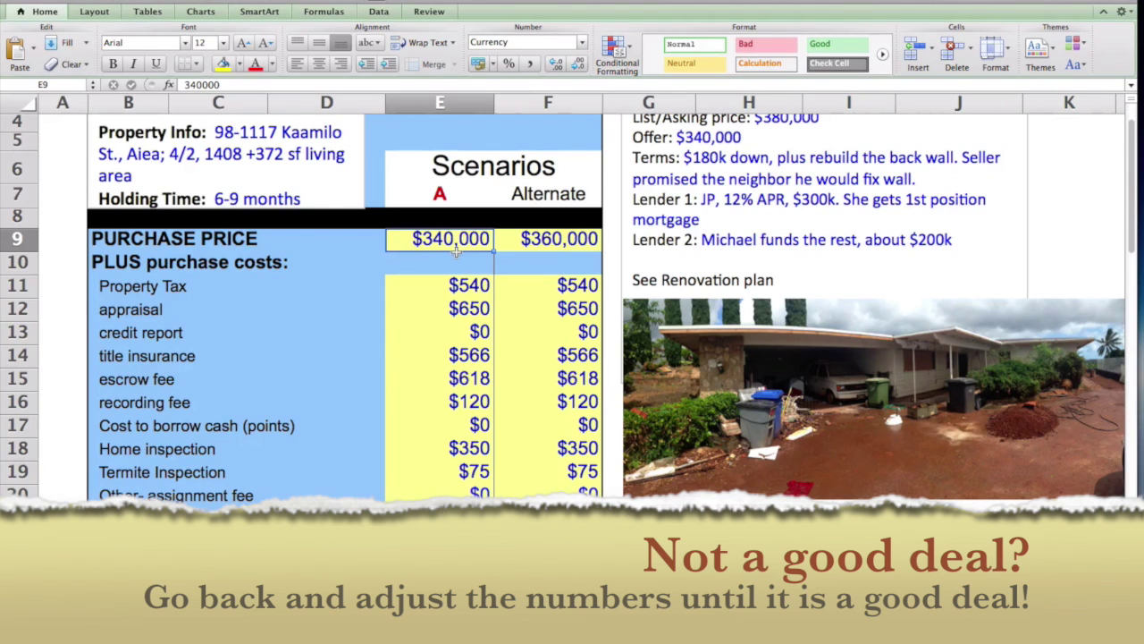
scroll(450, 331, down, 9)
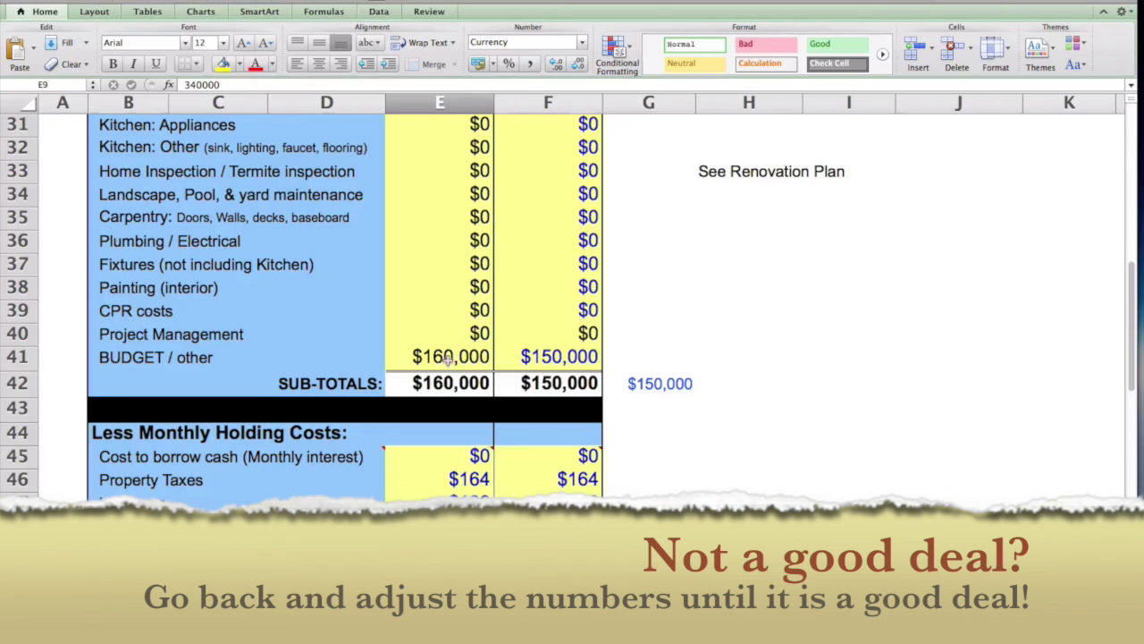
click(451, 357)
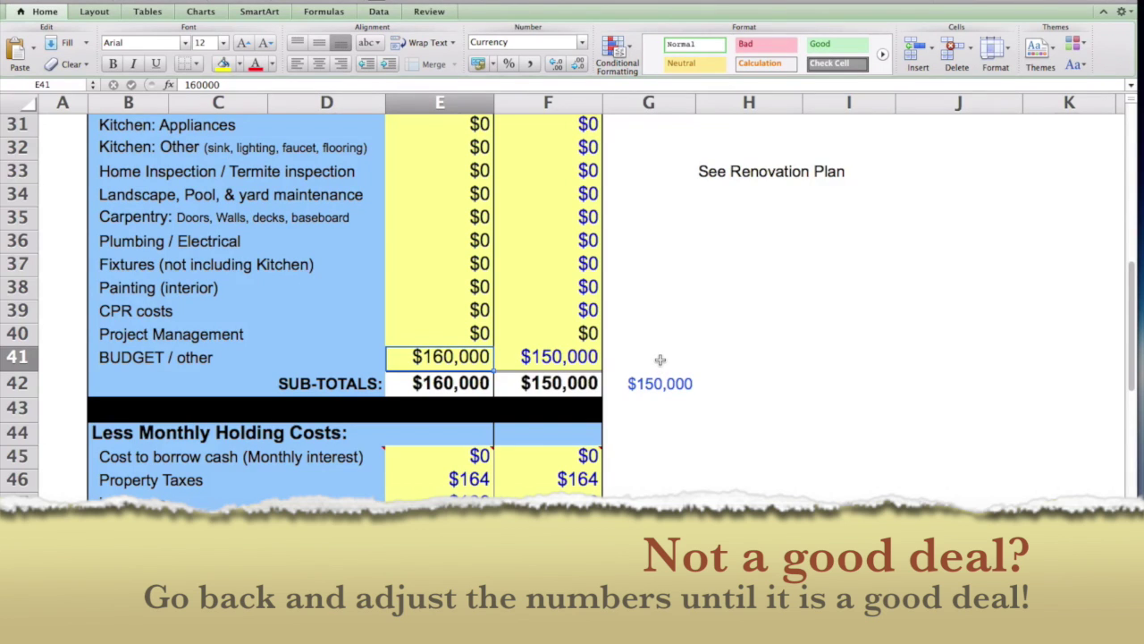
scroll(660, 359, down, 5)
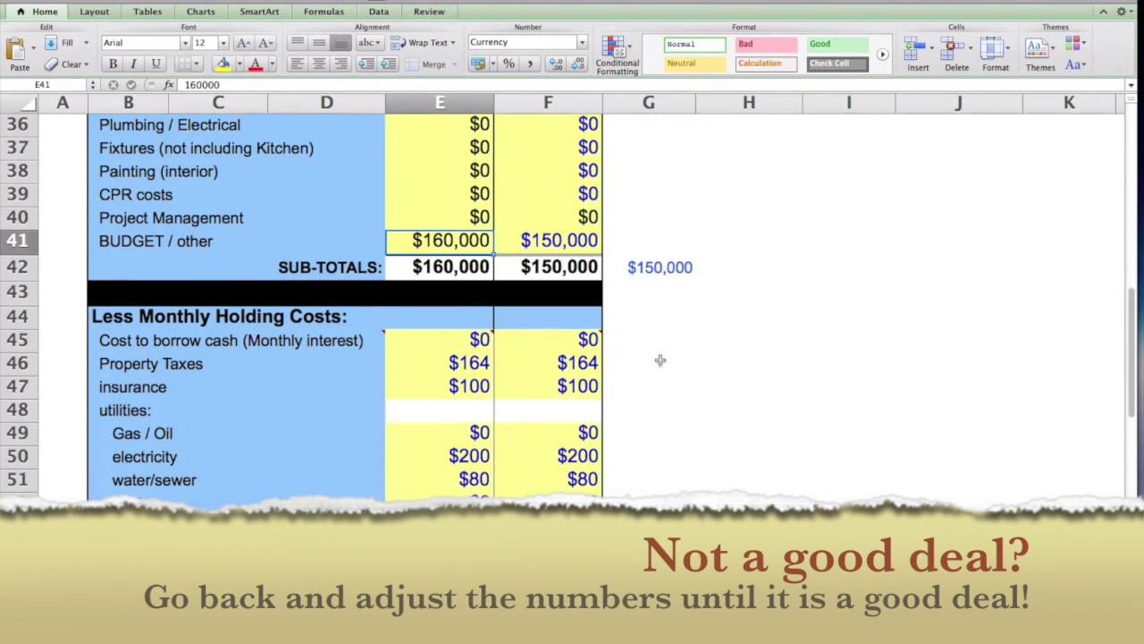
scroll(660, 359, up, 20)
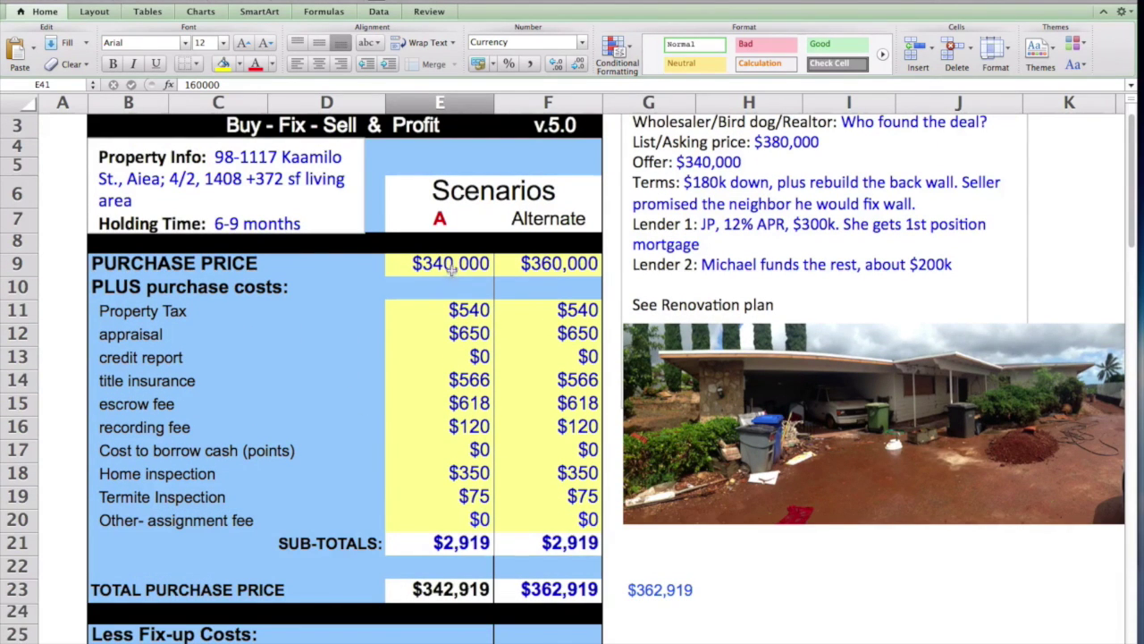
click(453, 266)
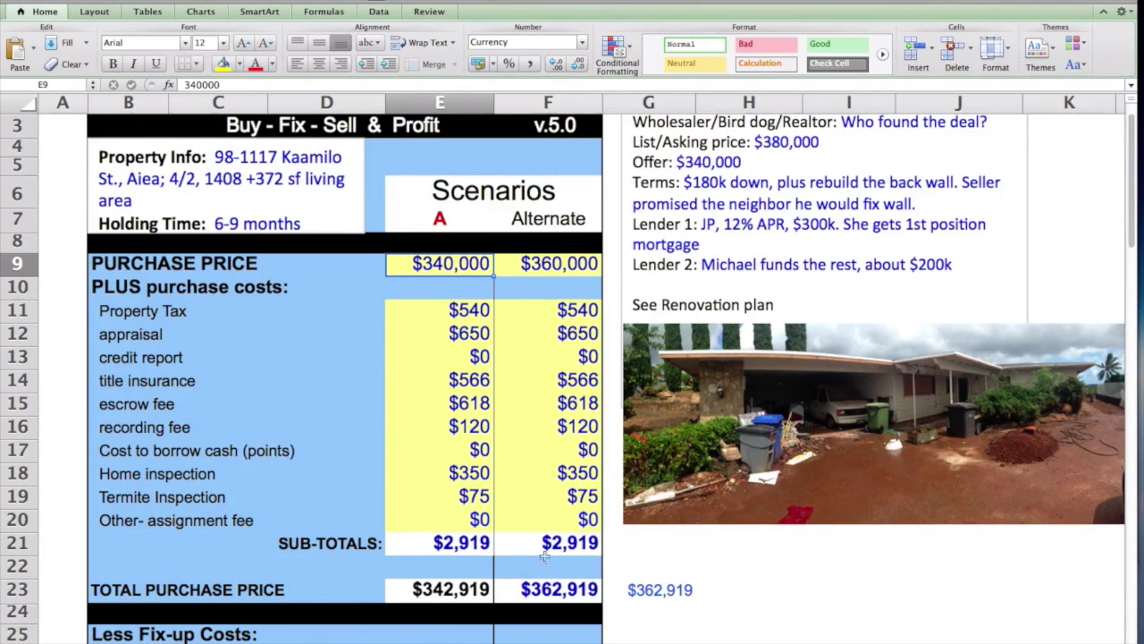
scroll(659, 599, down, 10)
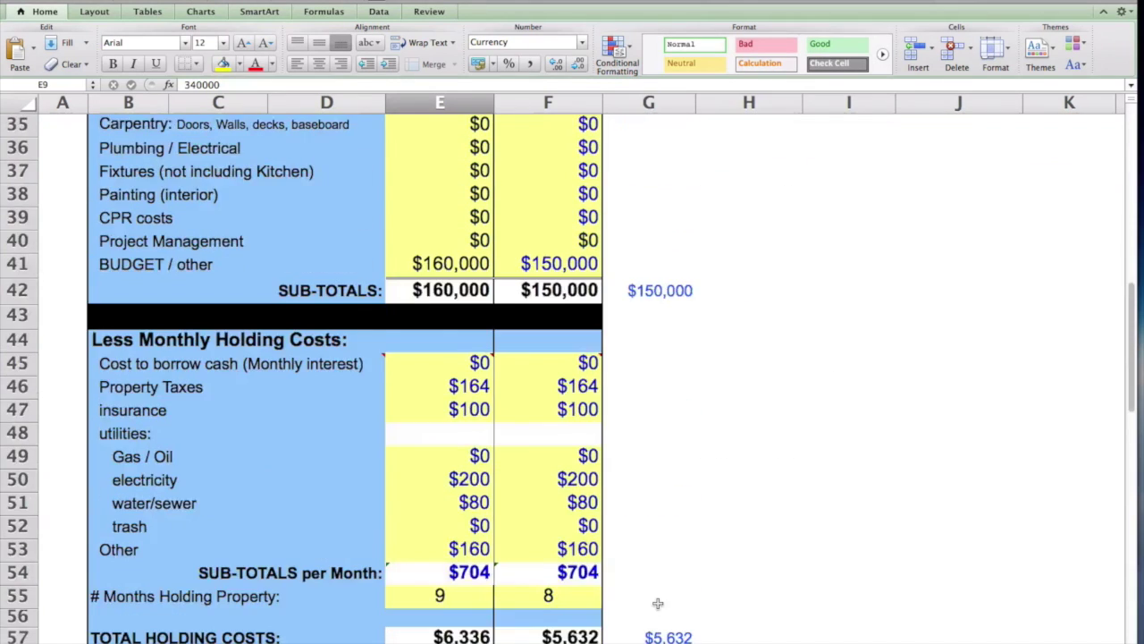
scroll(658, 604, down, 10)
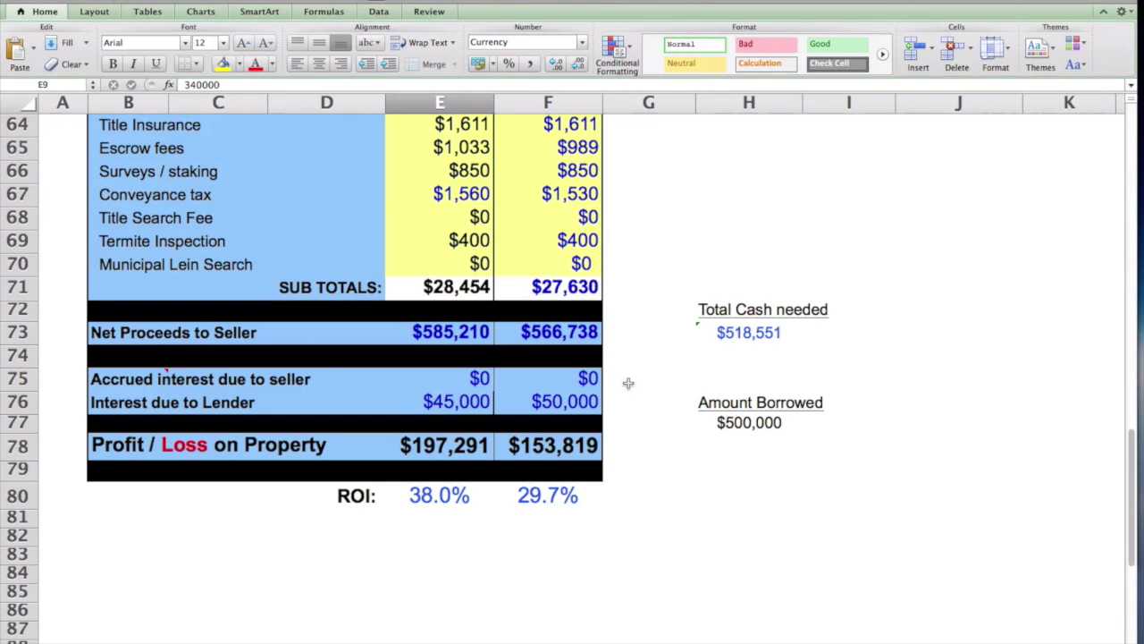
scroll(626, 370, up, 6)
scroll(627, 383, up, 15)
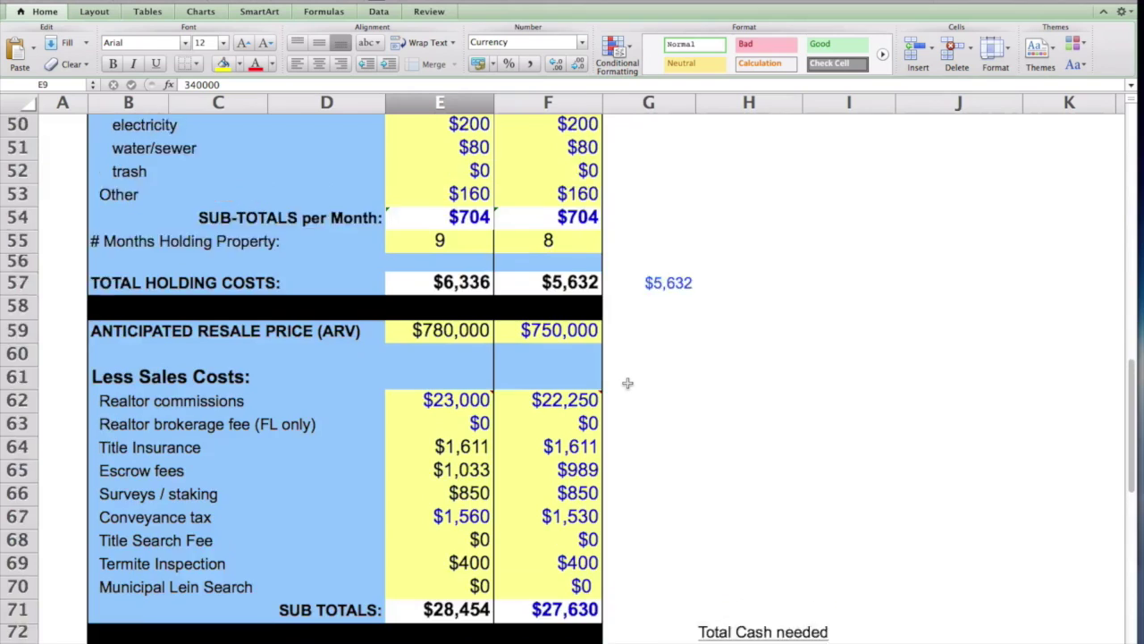
scroll(628, 382, down, 4)
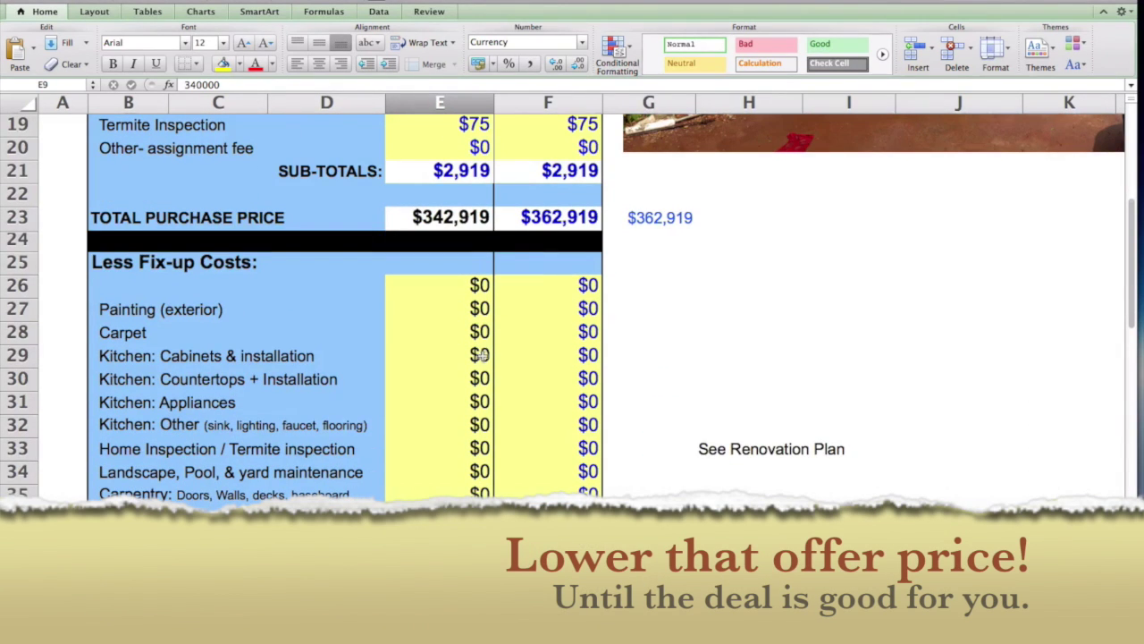
scroll(480, 355, up, 7)
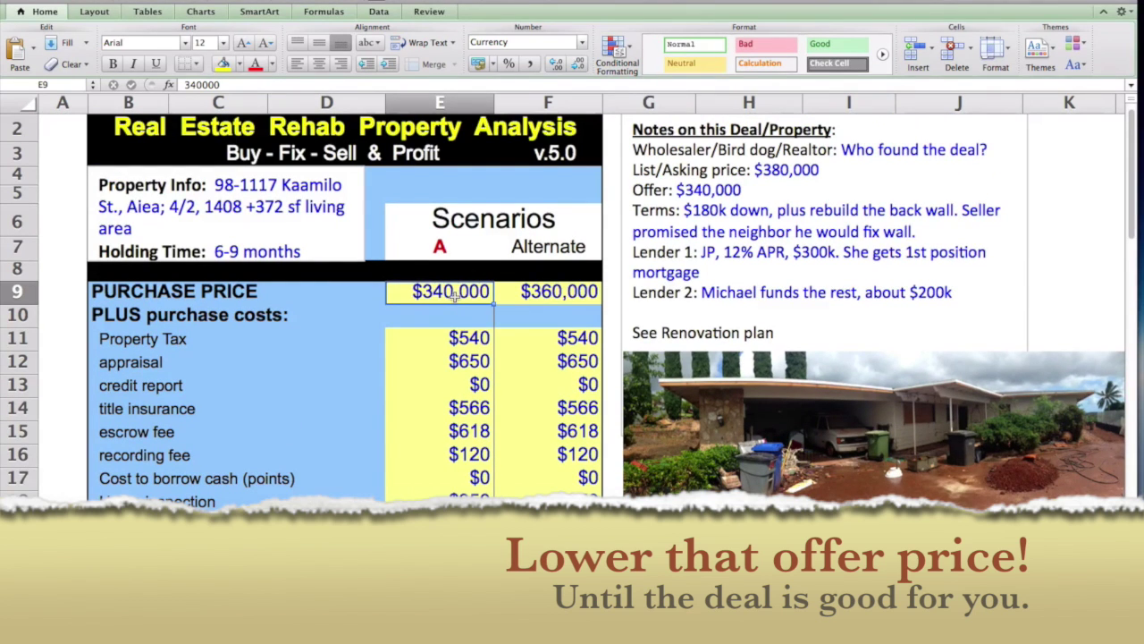
scroll(599, 272, up, 1)
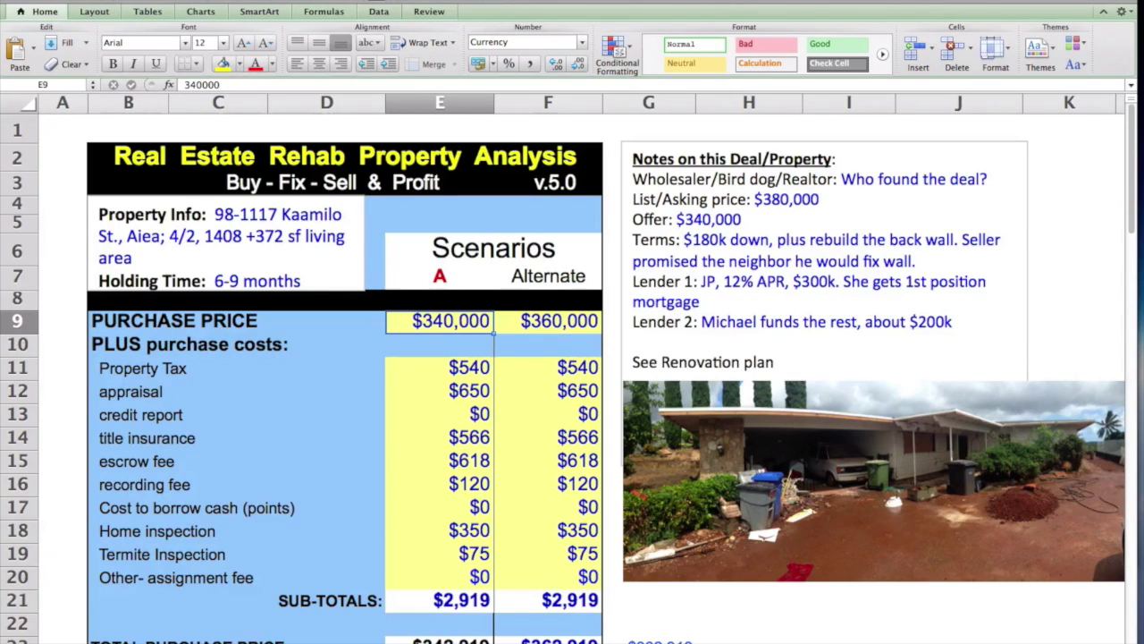
click(52, 0)
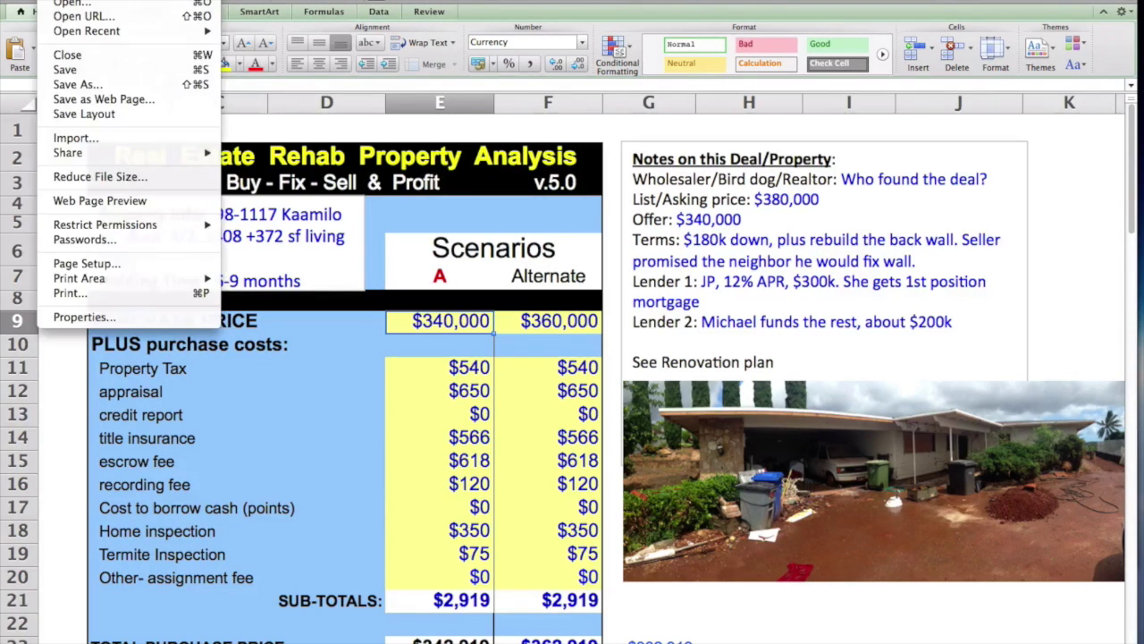
Step: Save a copy named 'Kaamilo – Hawaii Flip Analysis, v5.0.xlsx' in Dropbox
click(92, 84)
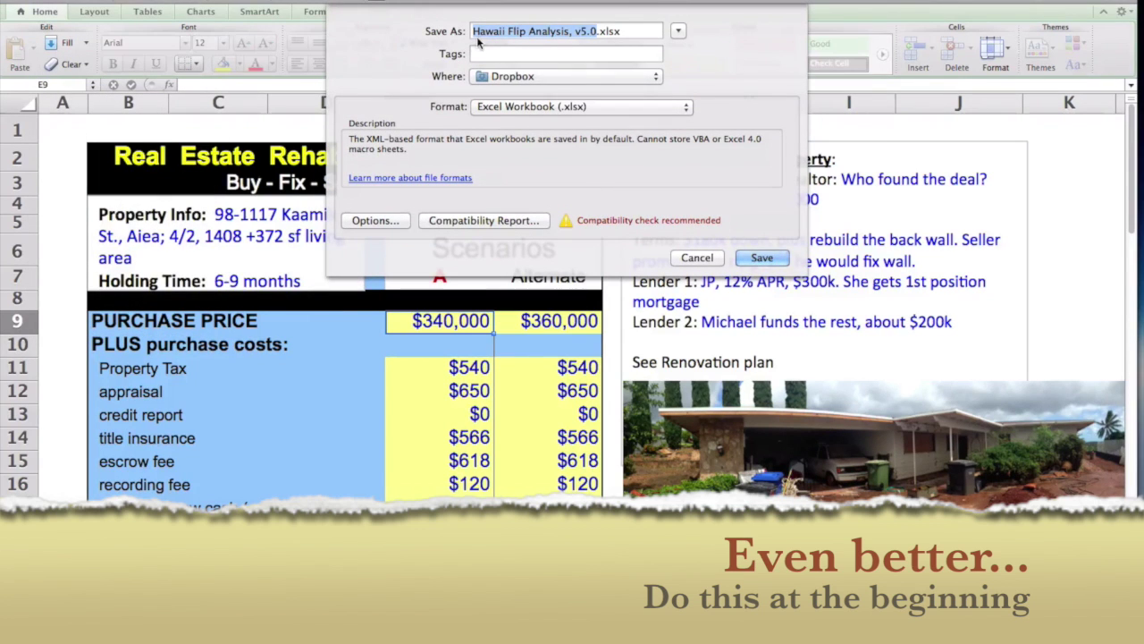
click(473, 32)
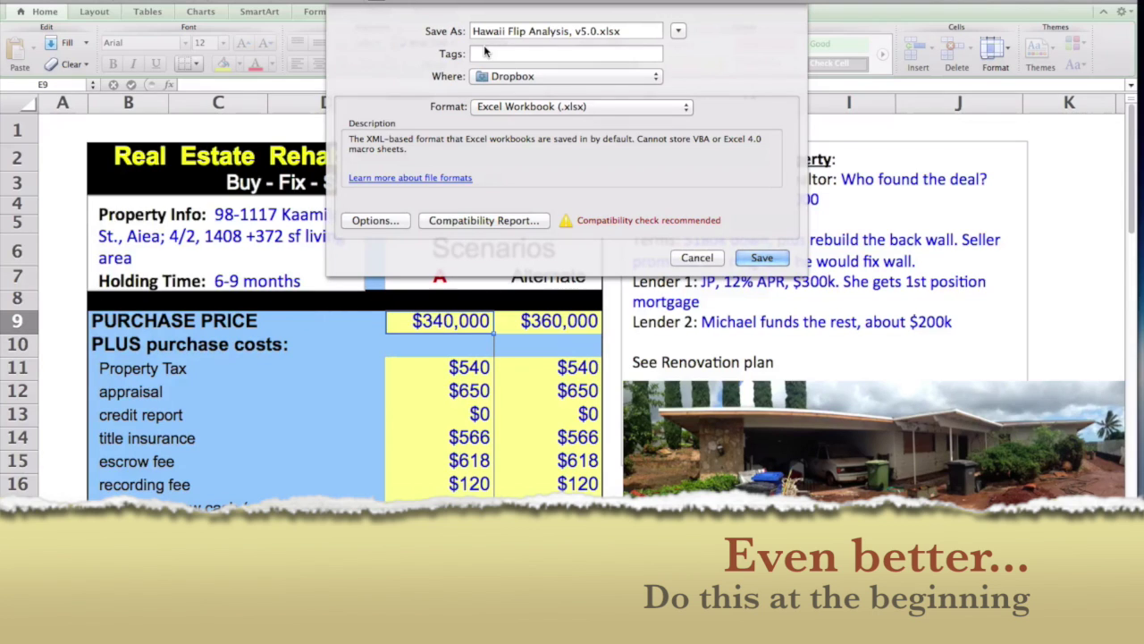
text(Ka)
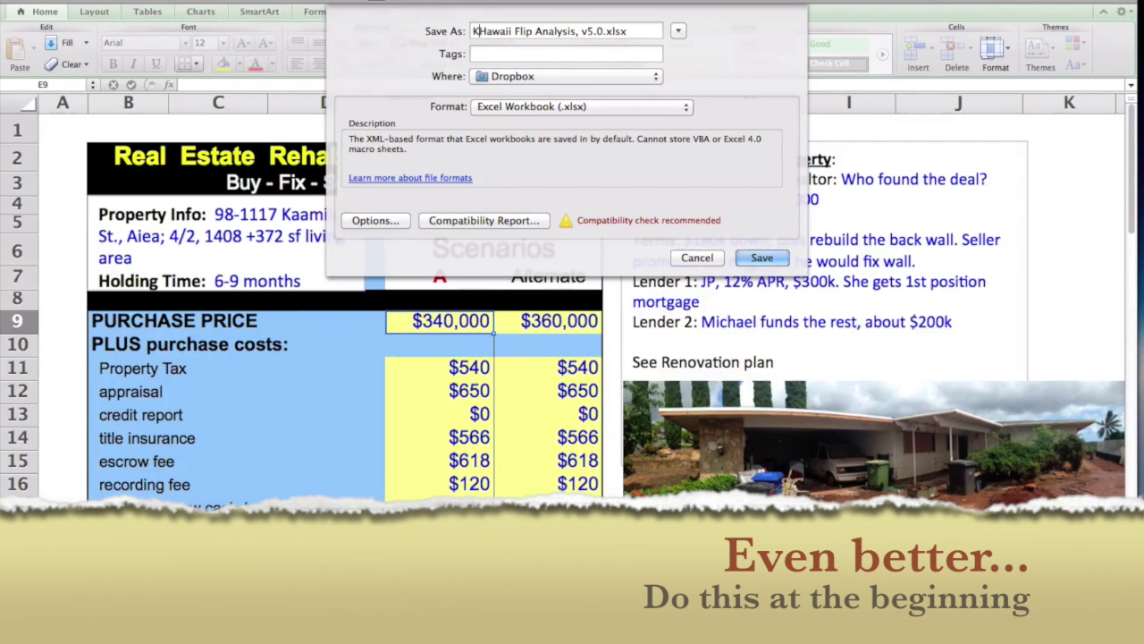
text(amilo)
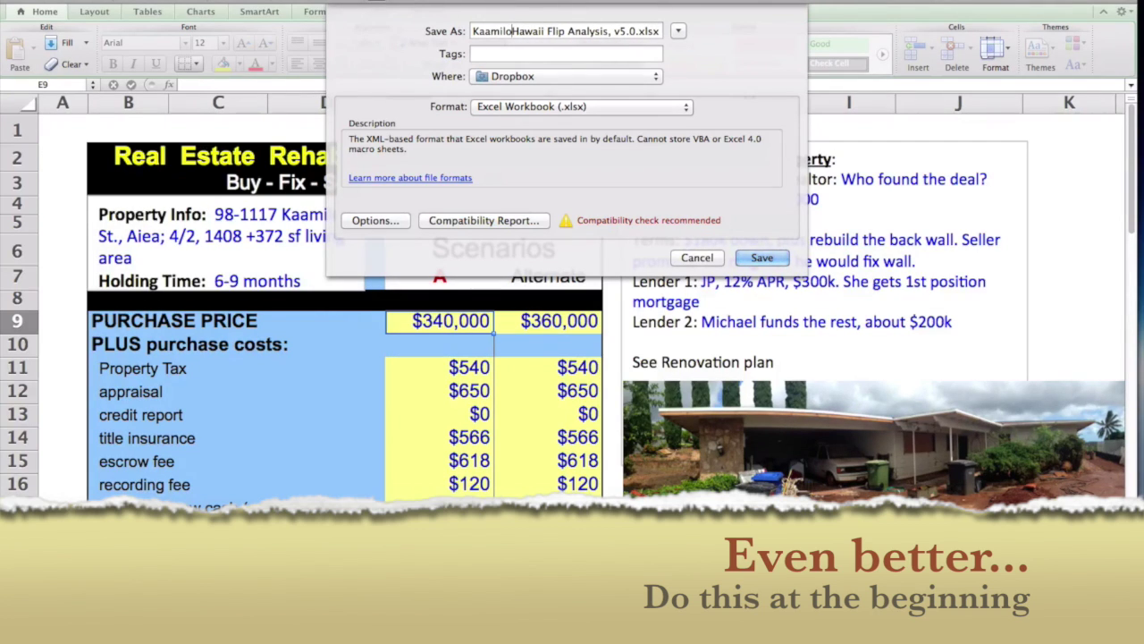
text(–)
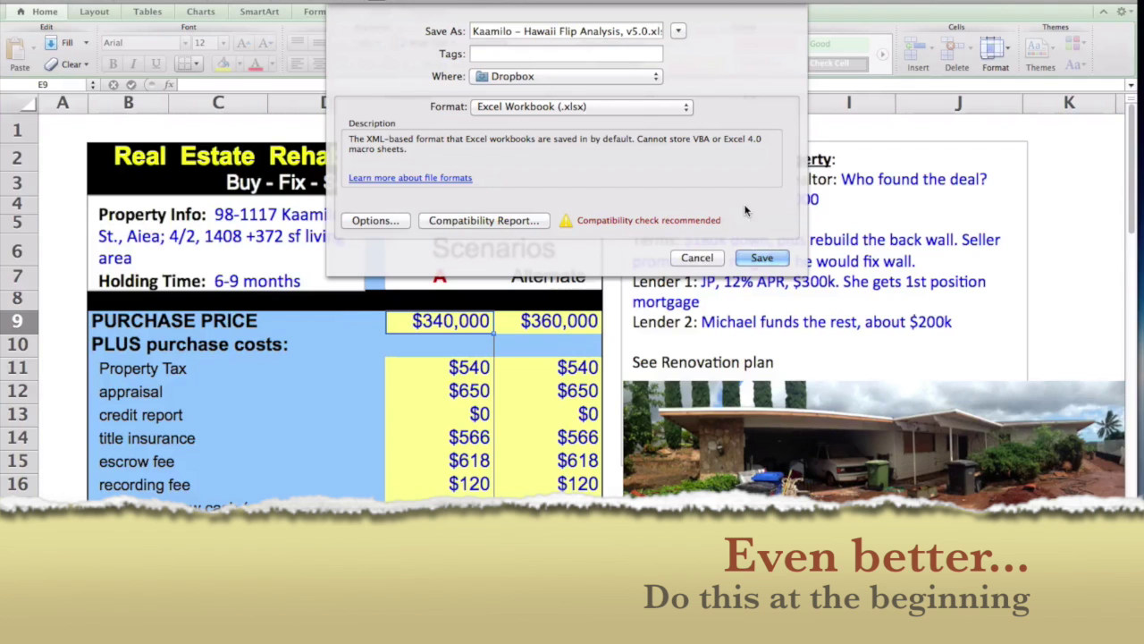
click(762, 258)
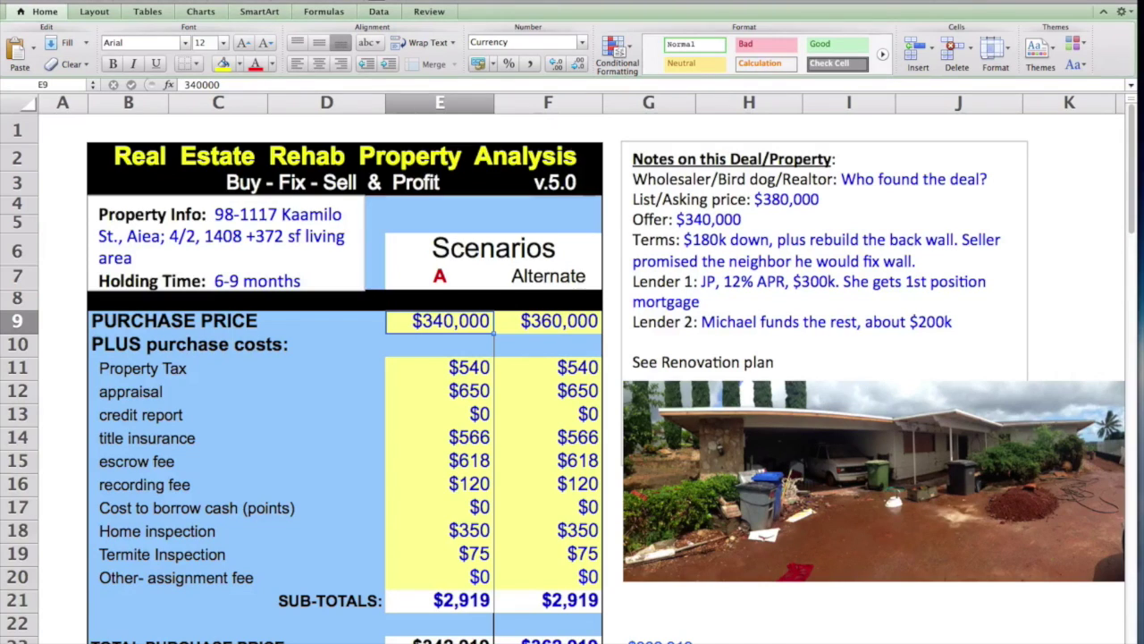
click(1083, 1)
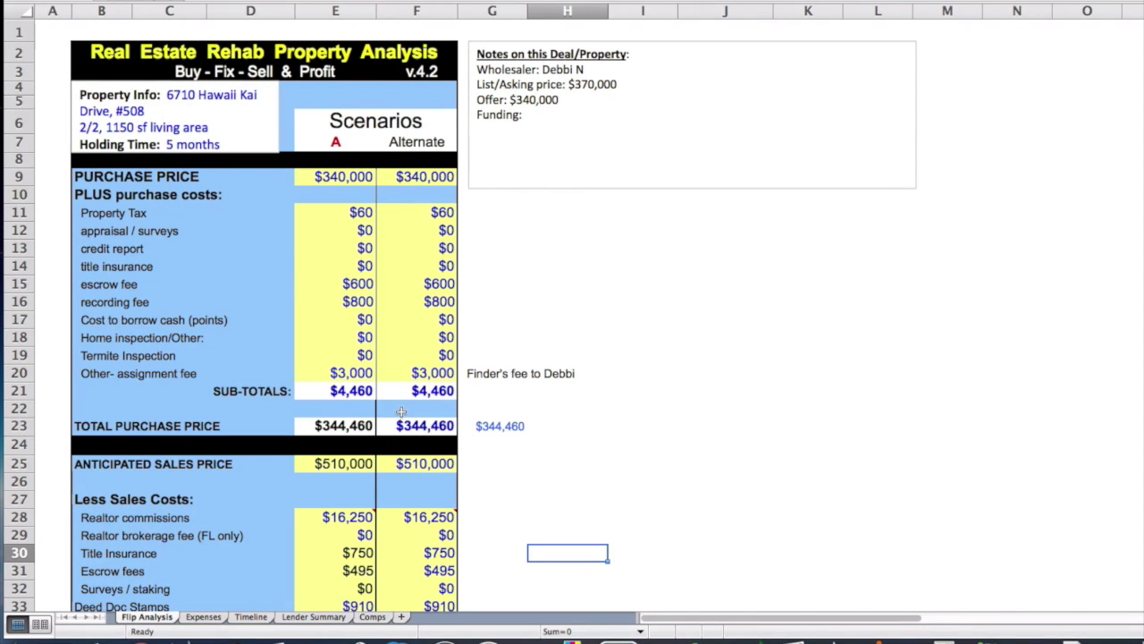
Step: Review the $105,552 profit and 27.4% ROI rows, then go to the Expenses sheet
scroll(140, 517, down, 10)
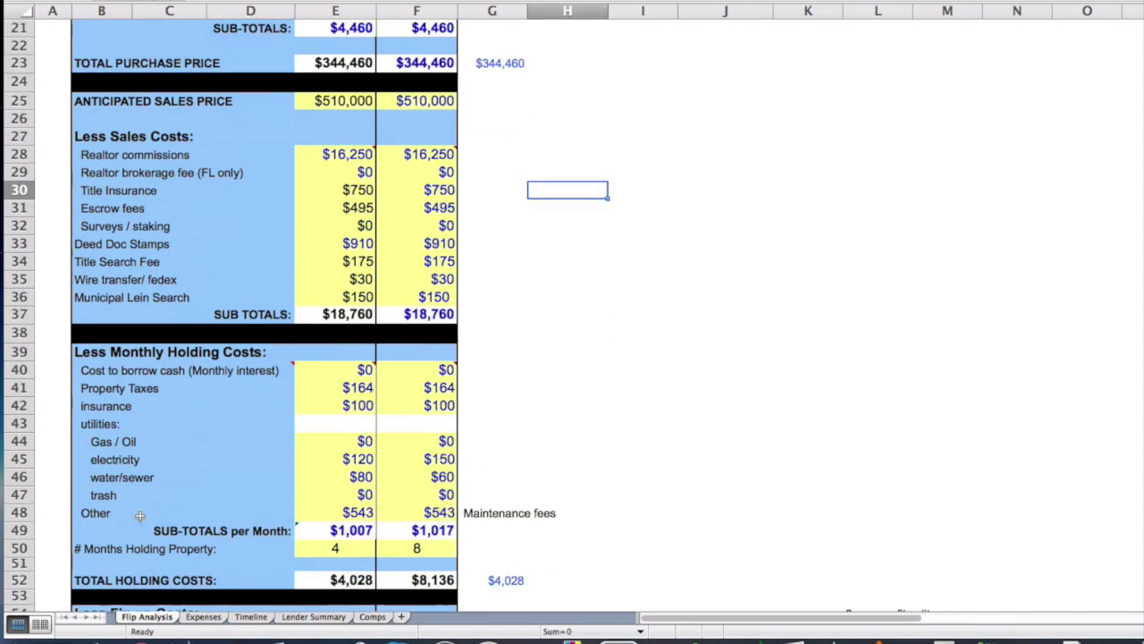
scroll(140, 517, down, 8)
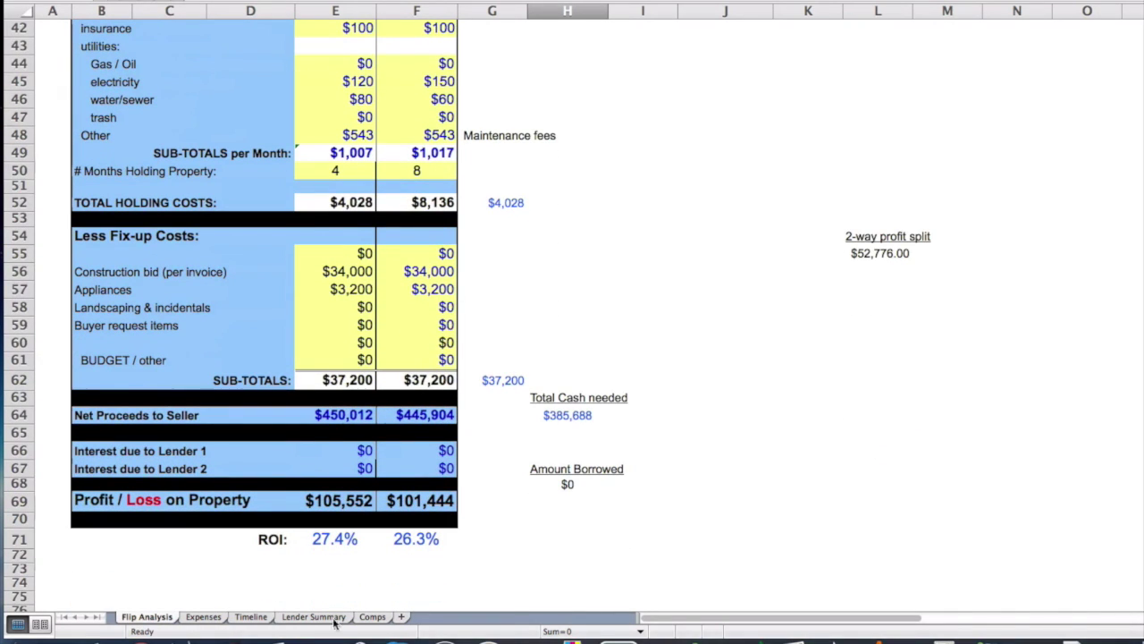
click(204, 617)
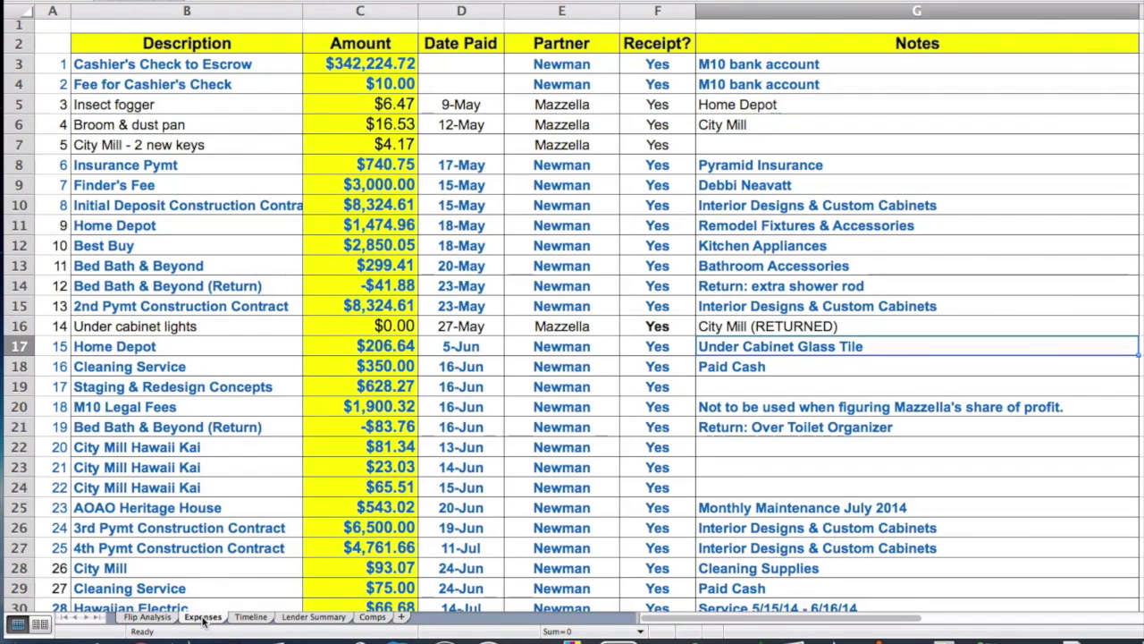
scroll(211, 484, down, 1)
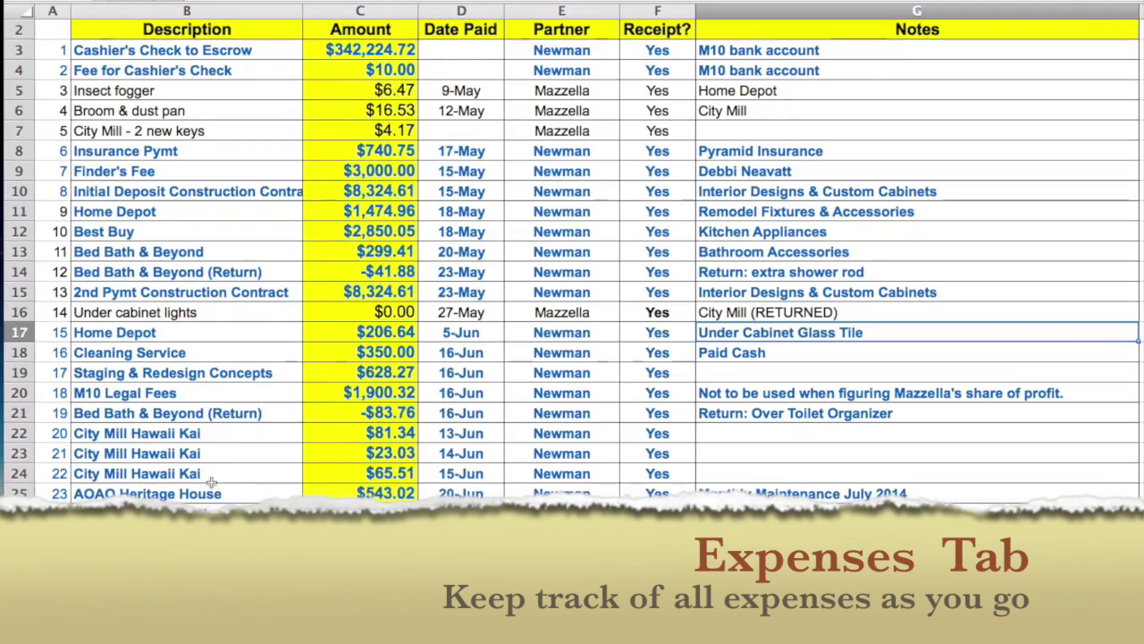
scroll(292, 239, down, 9)
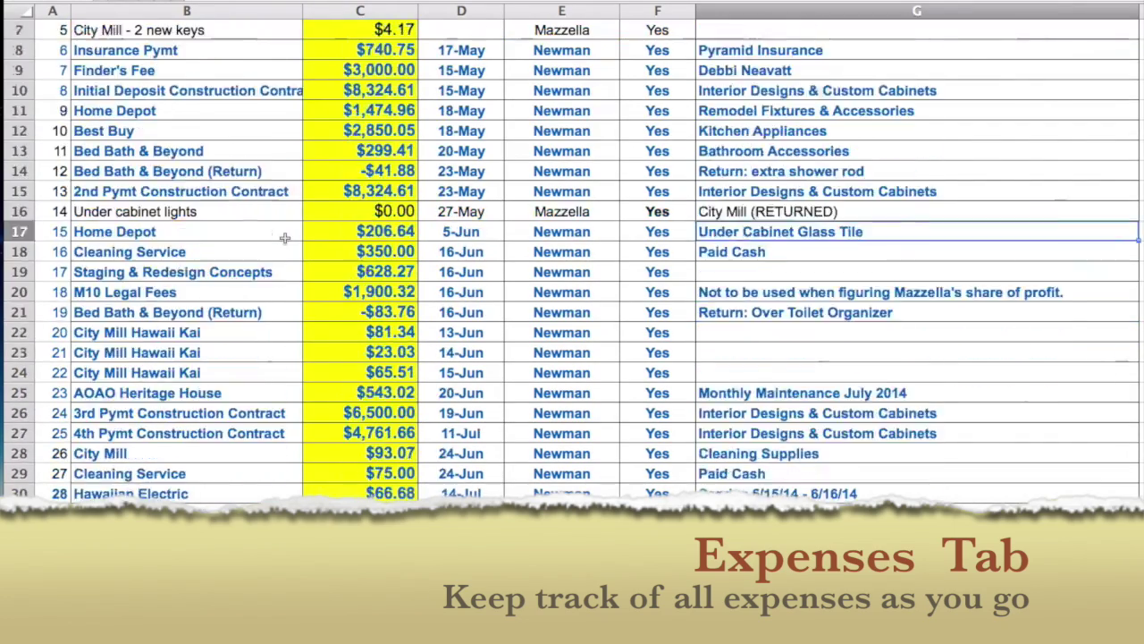
scroll(286, 238, up, 10)
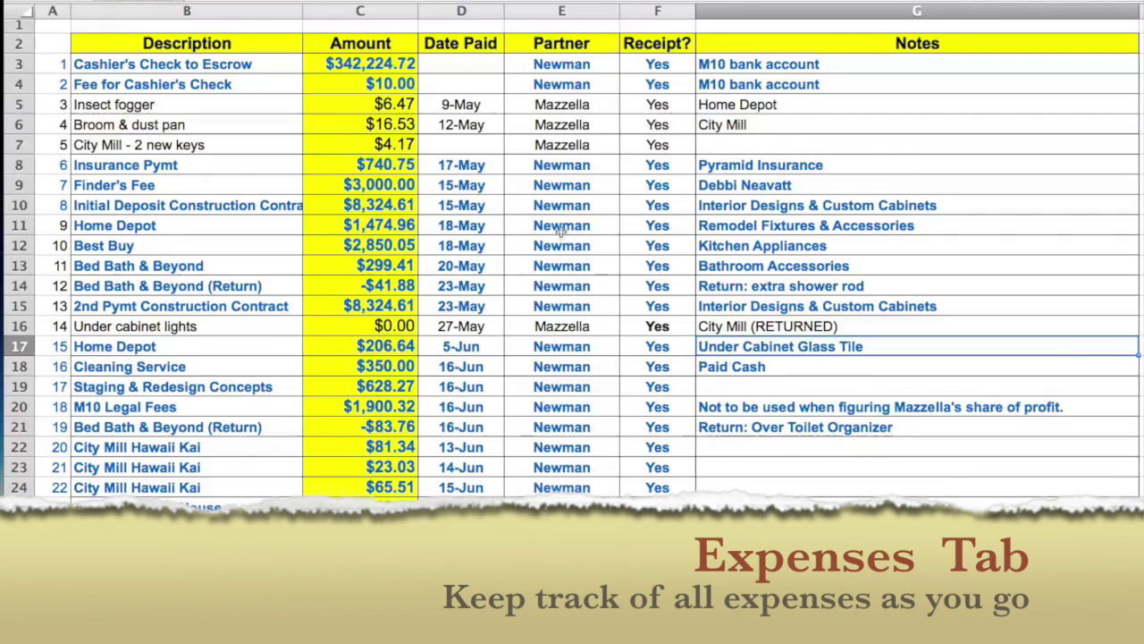
scroll(533, 322, down, 3)
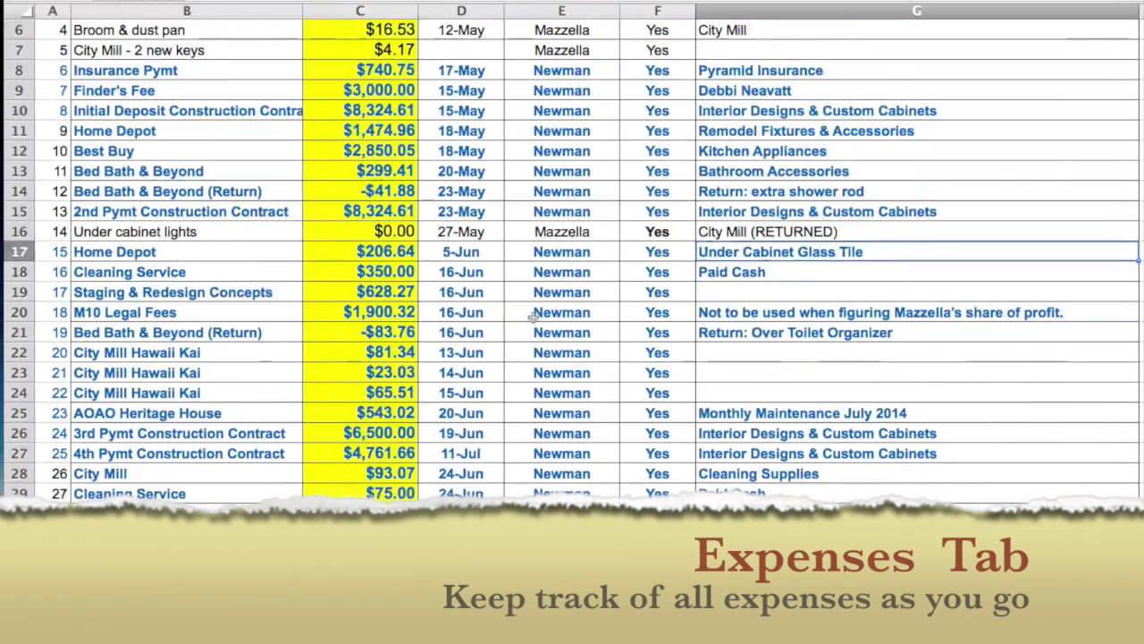
scroll(323, 560, down, 2)
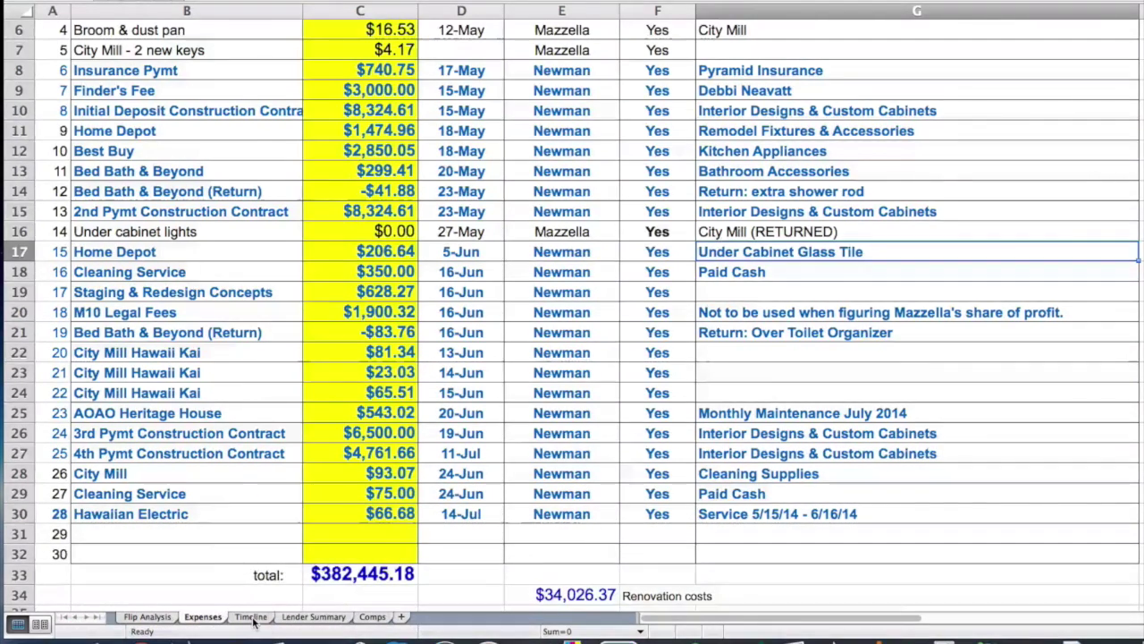
Step: Show the Timeline sheet's events from 23-Apr through the 15-Jun MLS listing
click(251, 617)
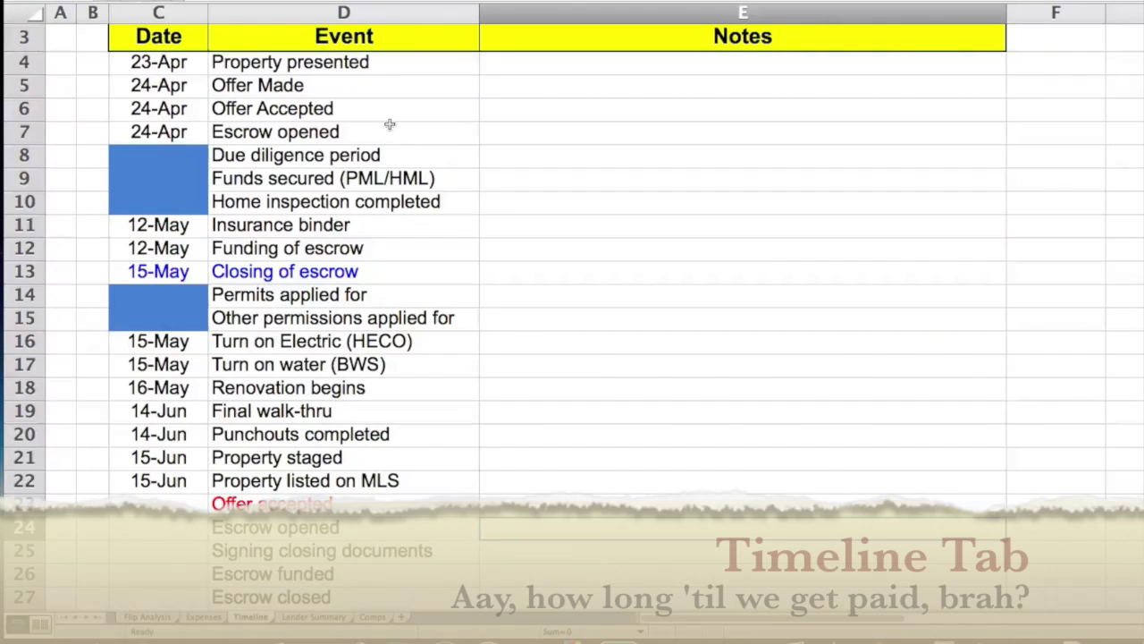
scroll(261, 98, up, 1)
scroll(261, 97, down, 1)
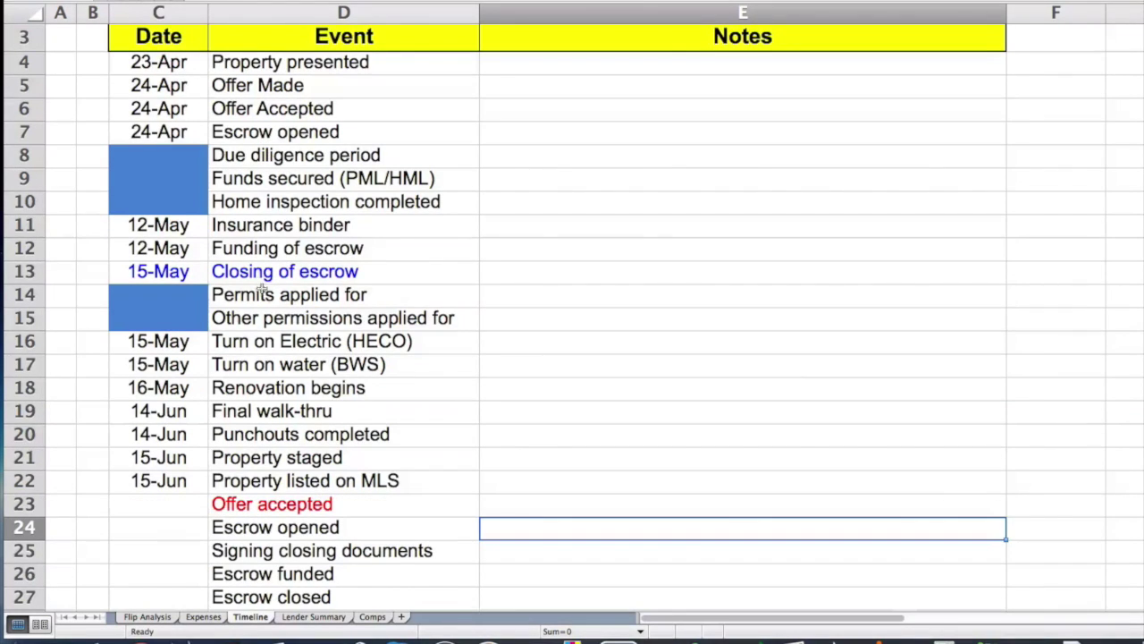
scroll(258, 421, down, 3)
scroll(258, 425, down, 2)
scroll(259, 425, up, 2)
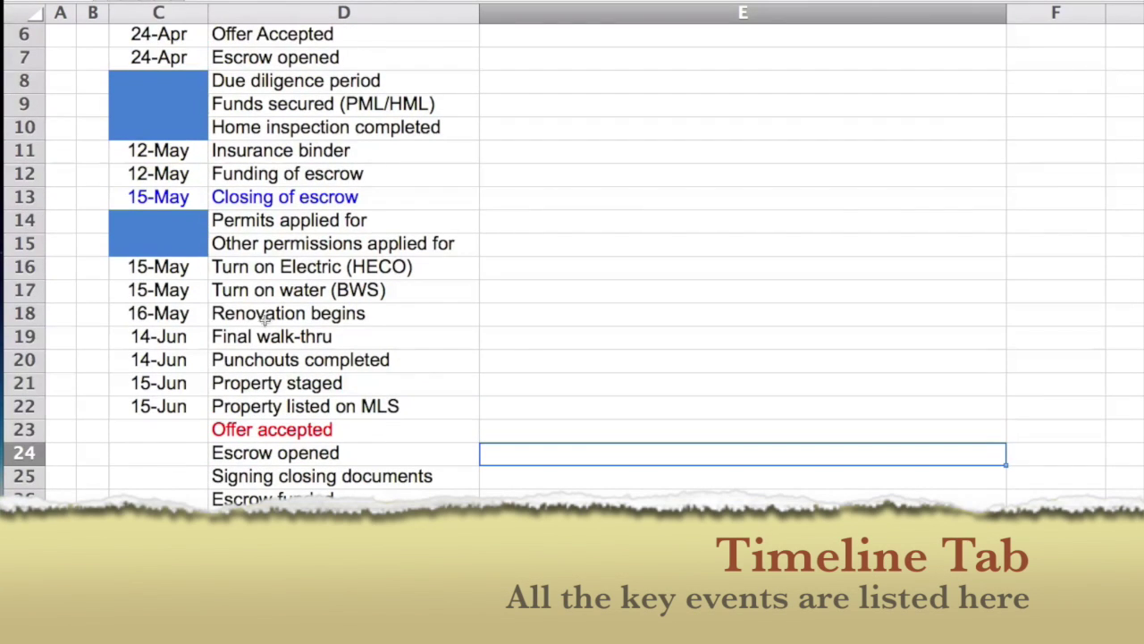